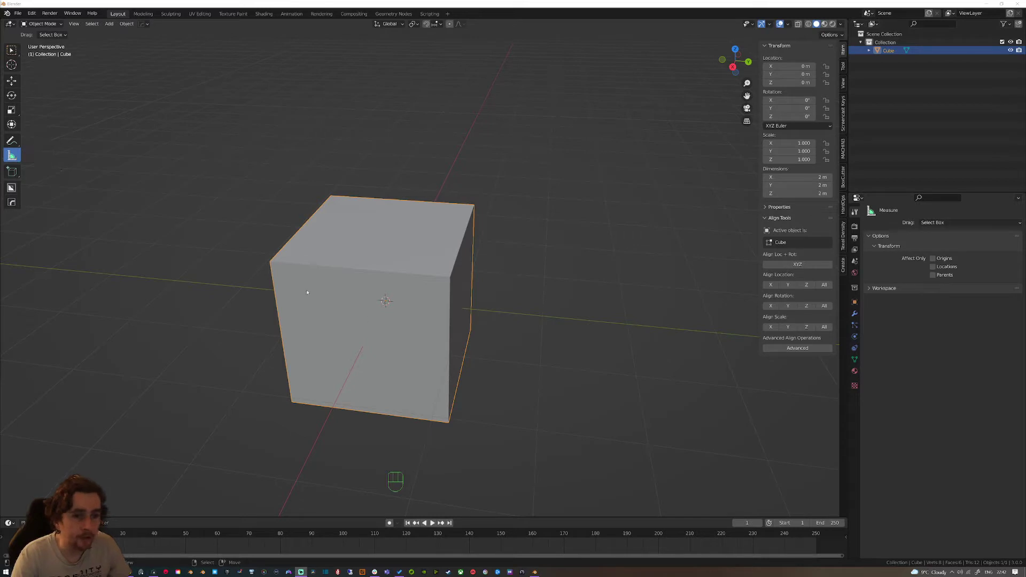
Measure the cube's top front edge and a second span with snapped rulers, both 2 m
ctrl+click(289, 269)
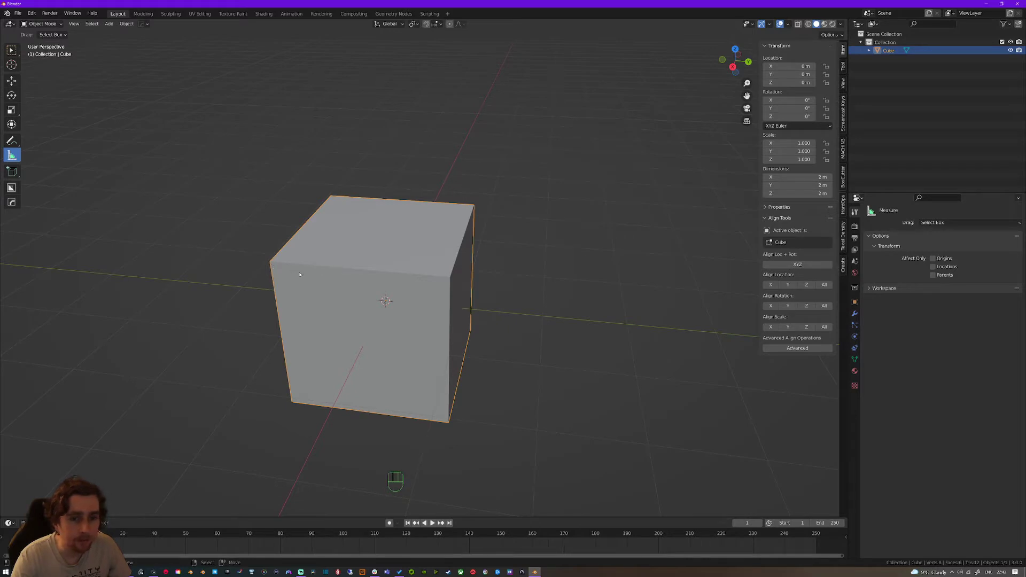
drag(202, 251, 449, 274)
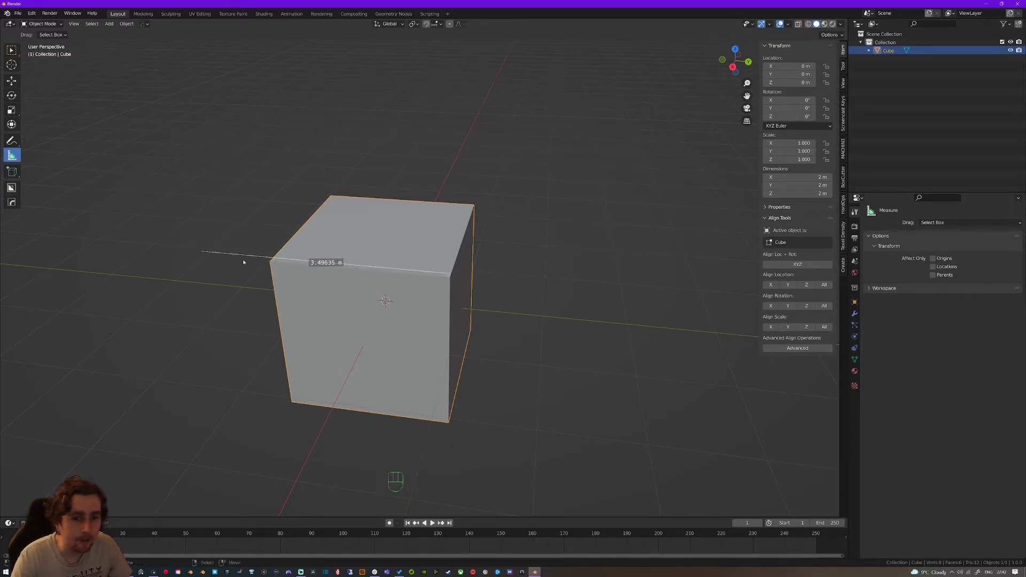
drag(200, 251, 270, 261)
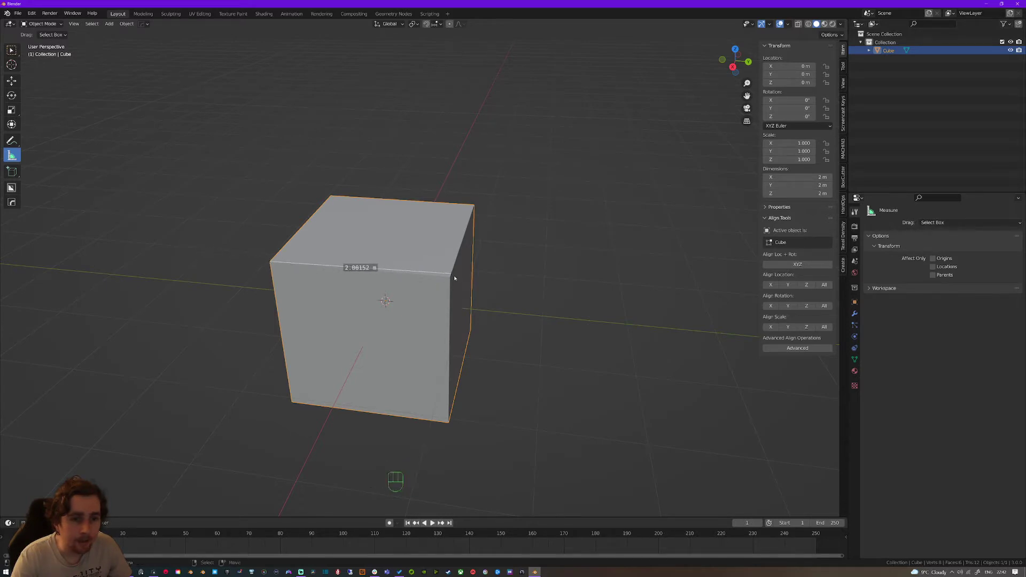
drag(450, 271, 449, 277)
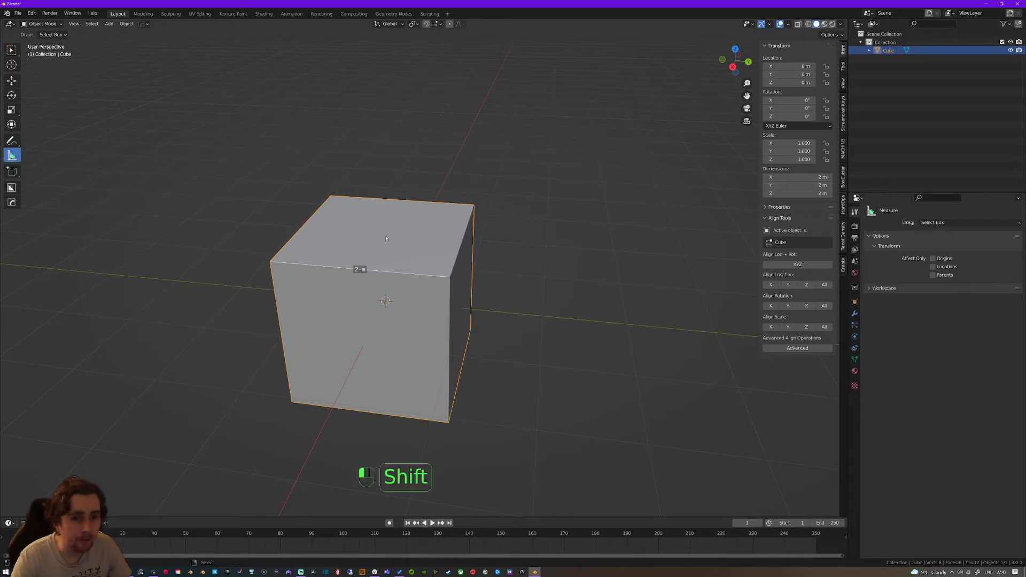
drag(351, 242, 385, 335)
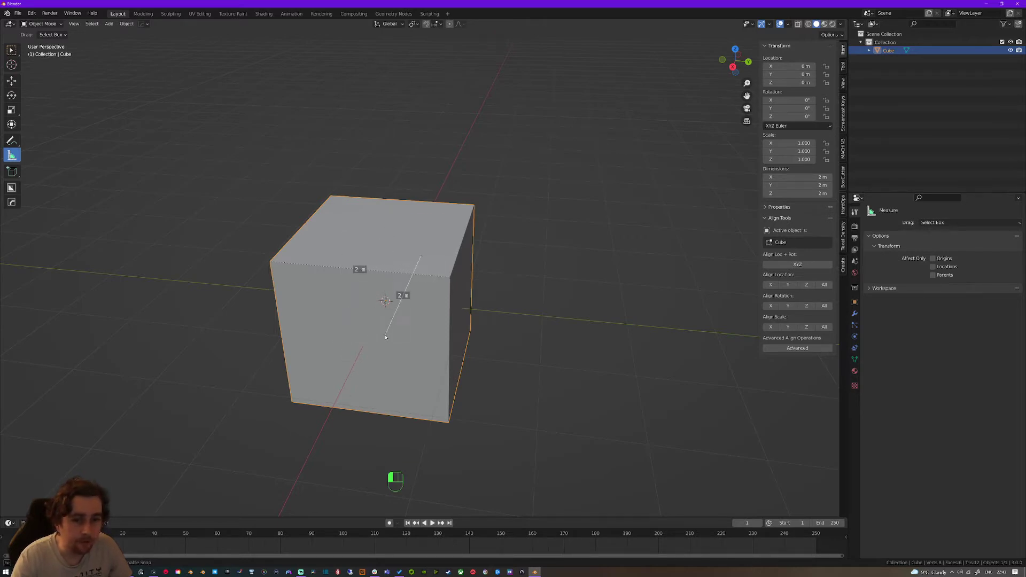
Delete both rulers, draw a 45° angle ruler over the top edge, then return to Select Box
key(x)
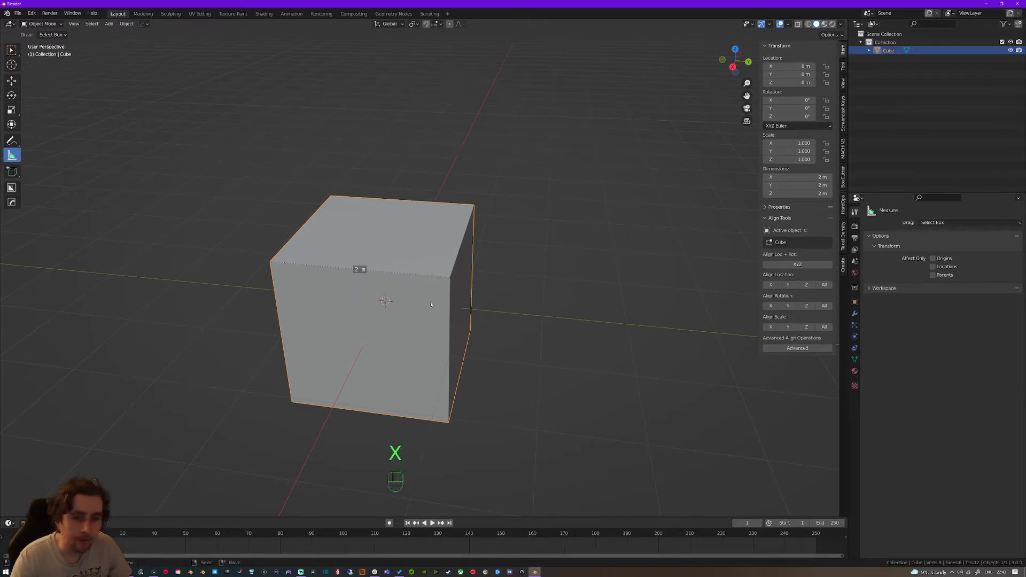
key(x)
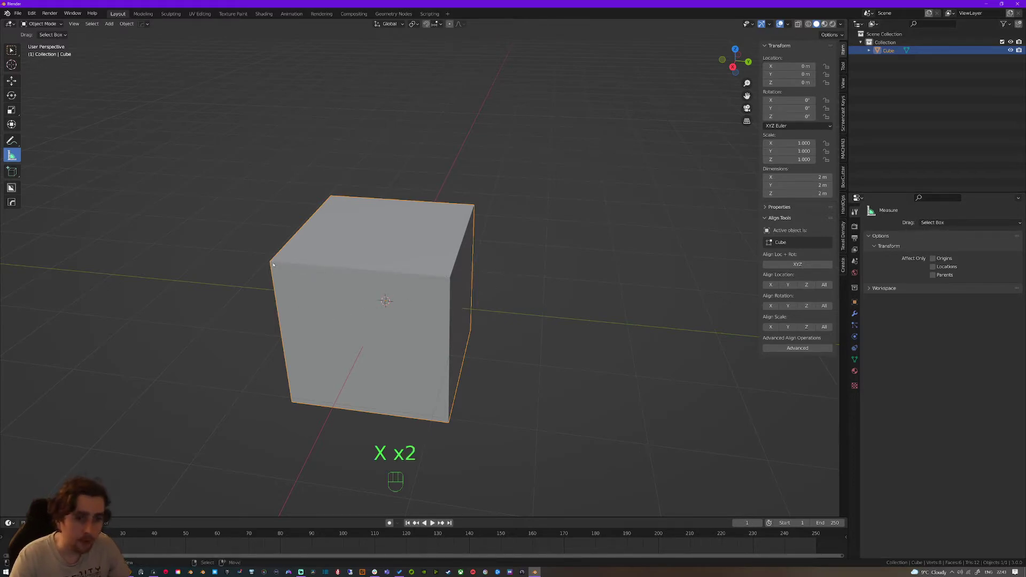
ctrl+drag(272, 264, 449, 278)
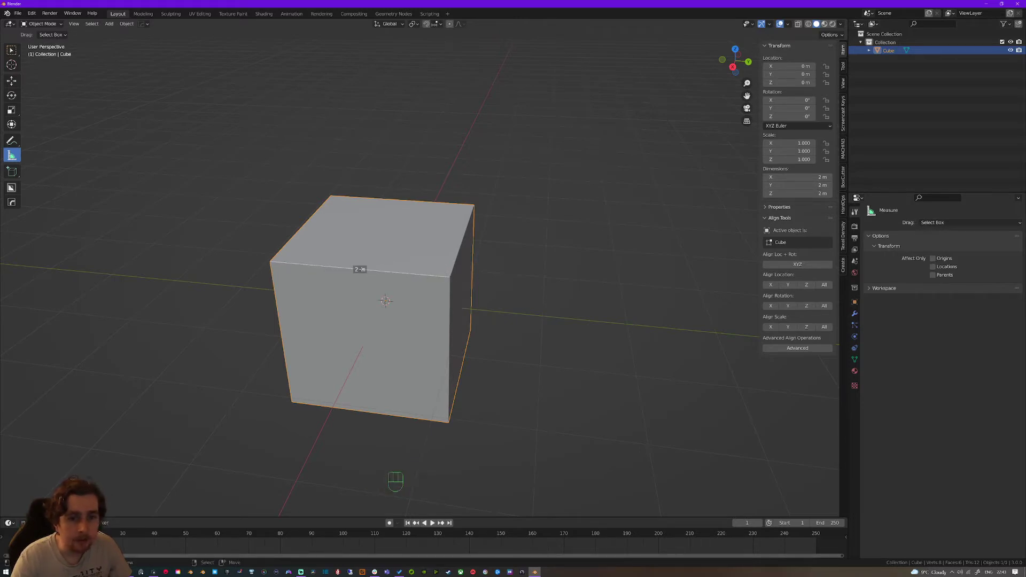
drag(360, 269, 474, 205)
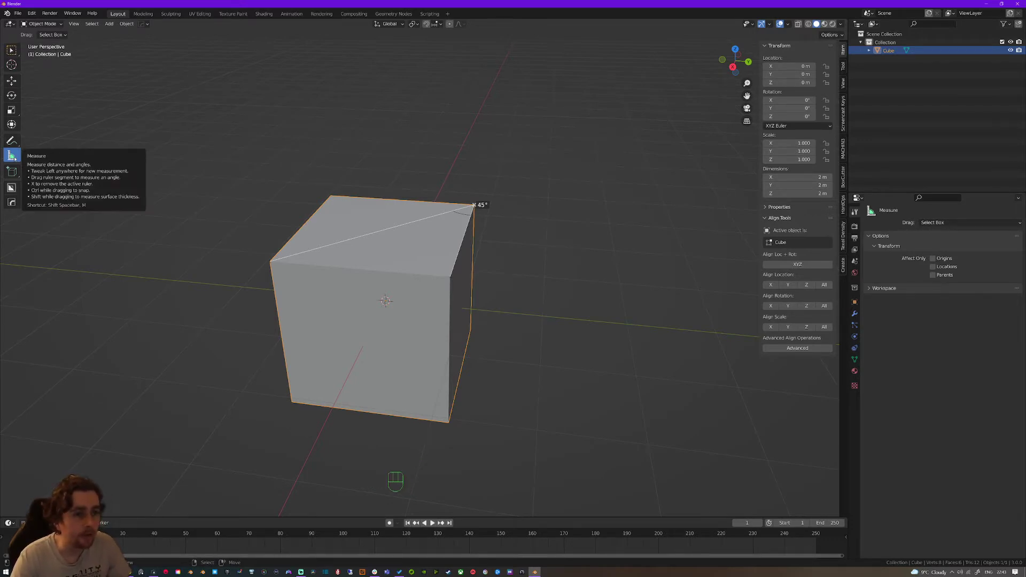
click(11, 51)
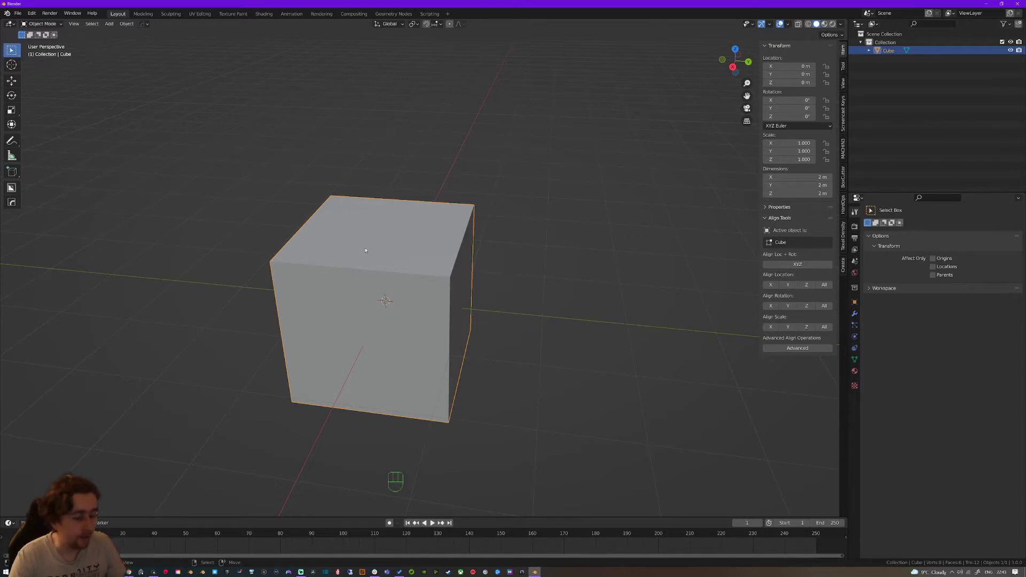
Enter Edit Mode on the cube and turn on the Edge Length overlay
key(Tab)
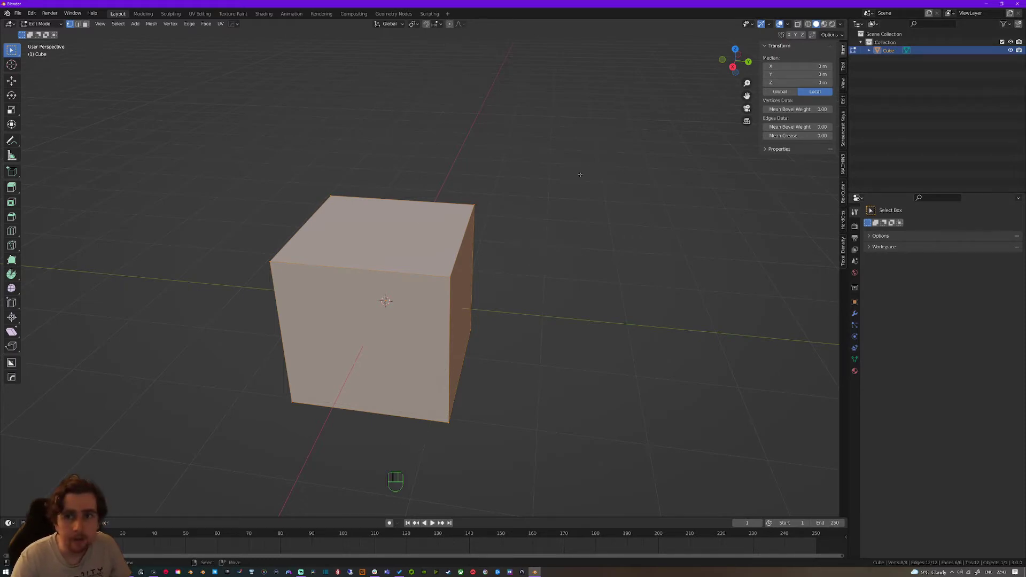
click(841, 24)
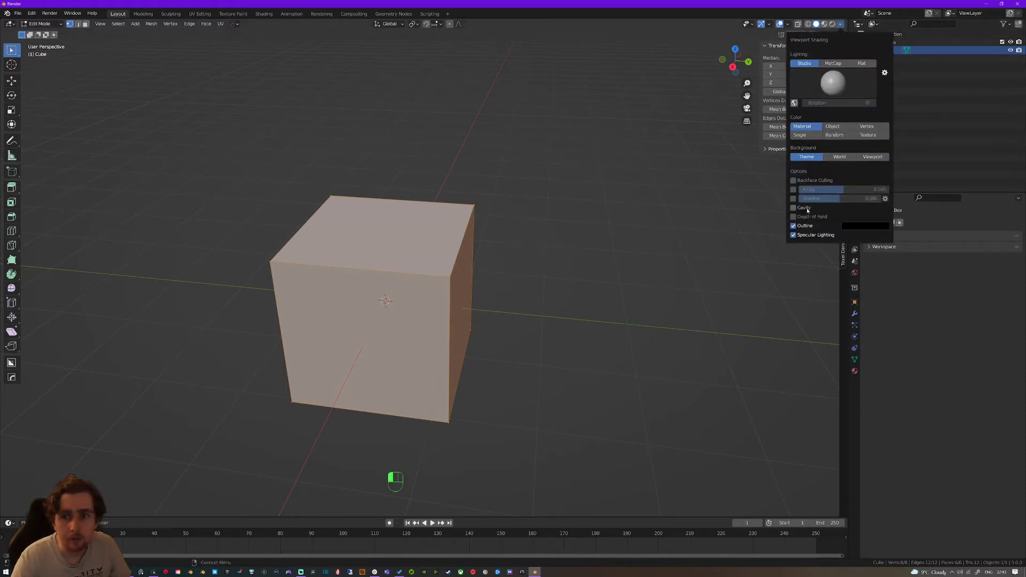
click(786, 24)
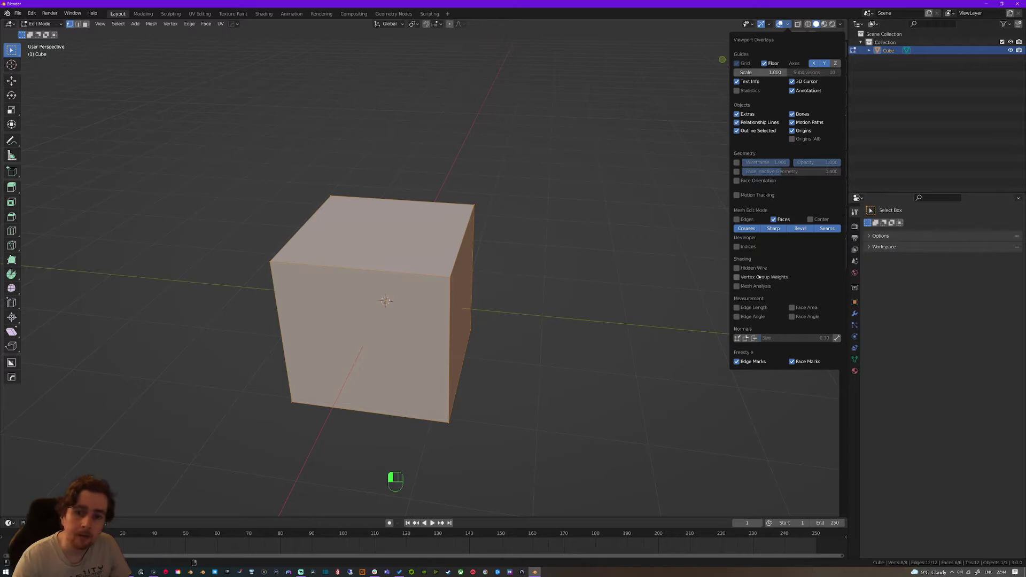
click(737, 308)
Show the sidebar, switch to edge select, and select a top edge labelled 2 m
key(n)
middle_drag(406, 299, 347, 310)
key(2)
click(427, 303)
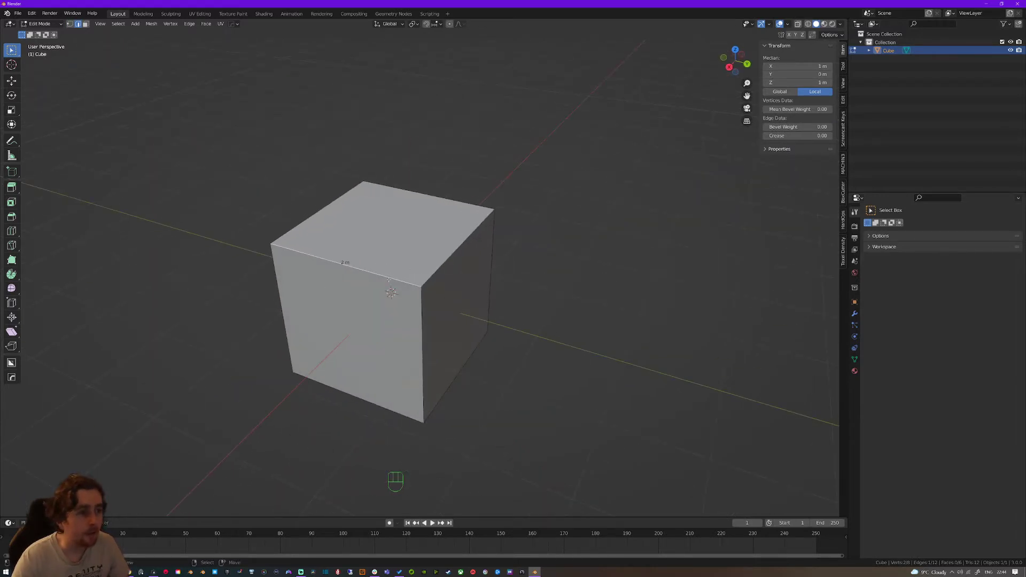
Add a loop cut through the cube's middle and select the split 1 m top edges
key(ctrl)
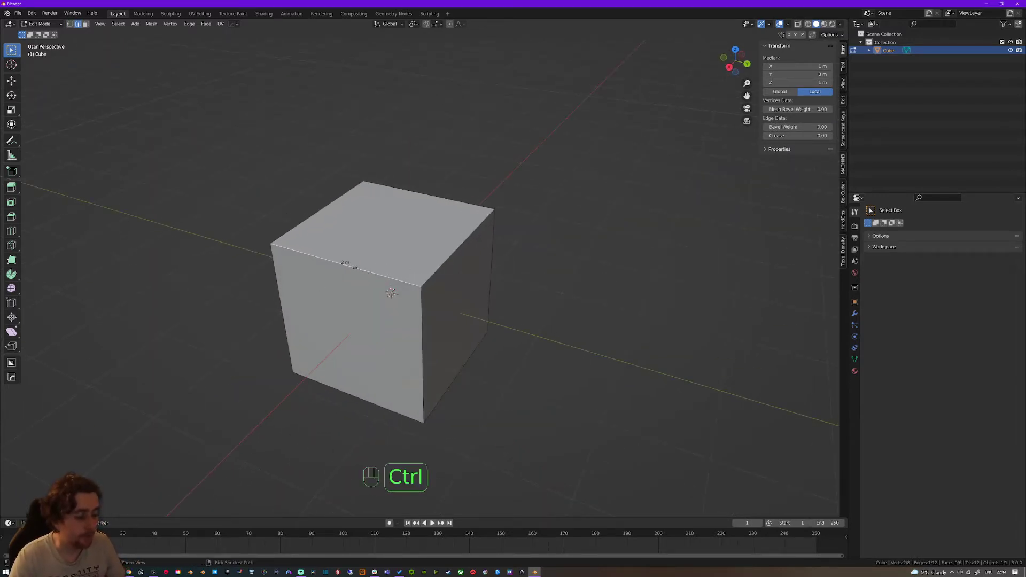
key(ctrl+r)
click(342, 263)
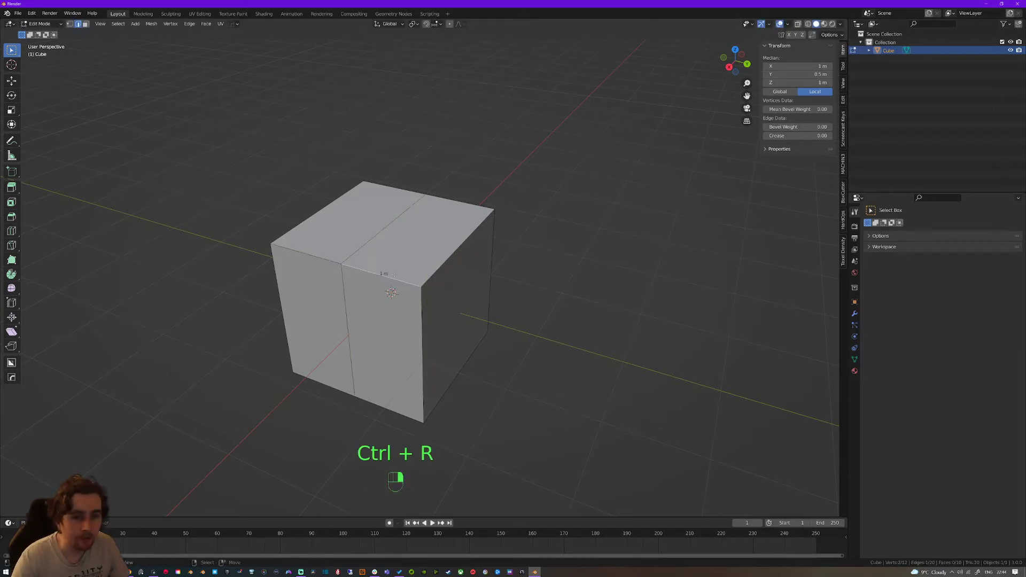
shift+click(314, 258)
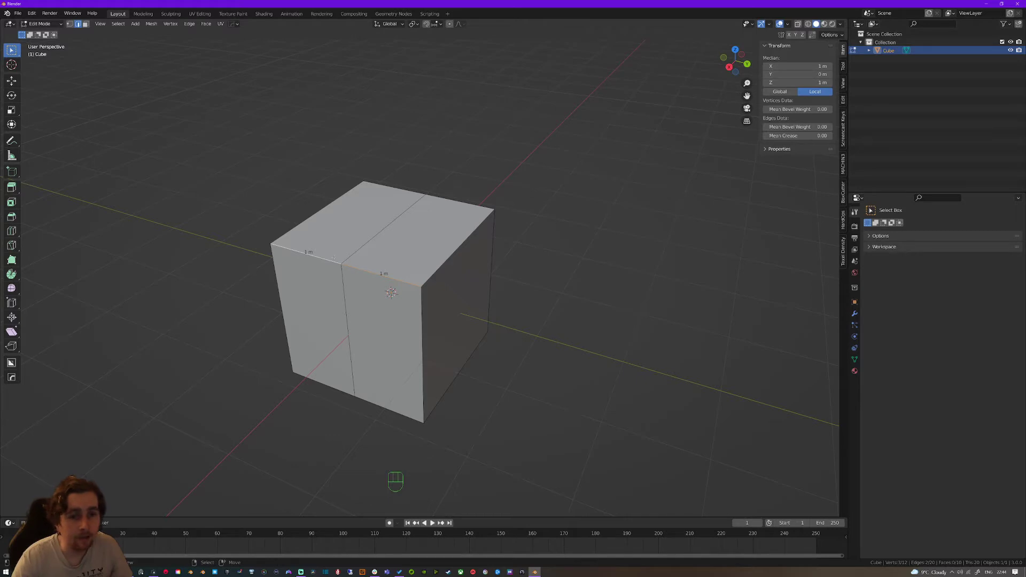
shift+click(306, 254)
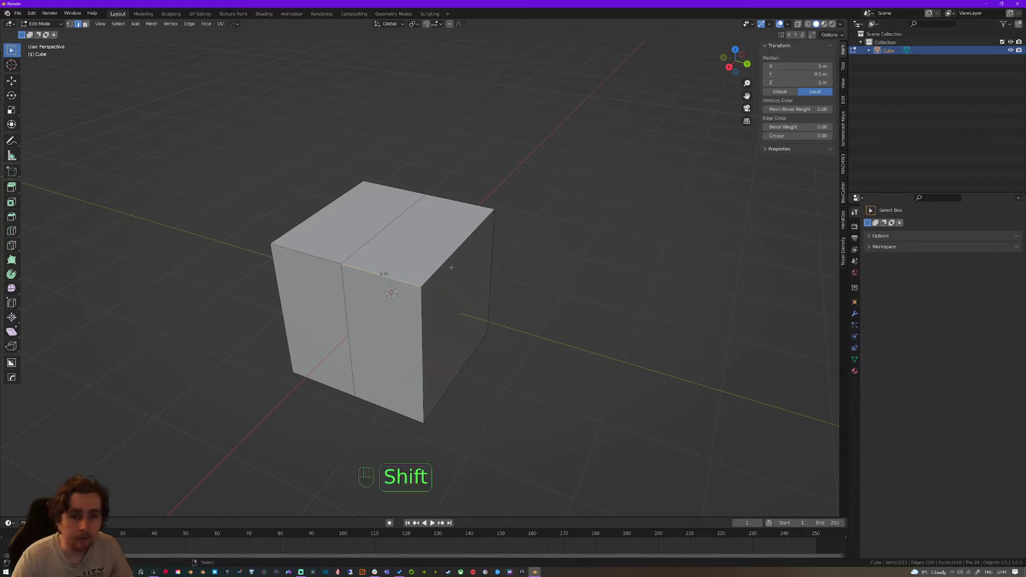
Swap the Edge Length overlay for Edge Angle, showing 90.000° on the top edge
shift+click(459, 246)
click(789, 24)
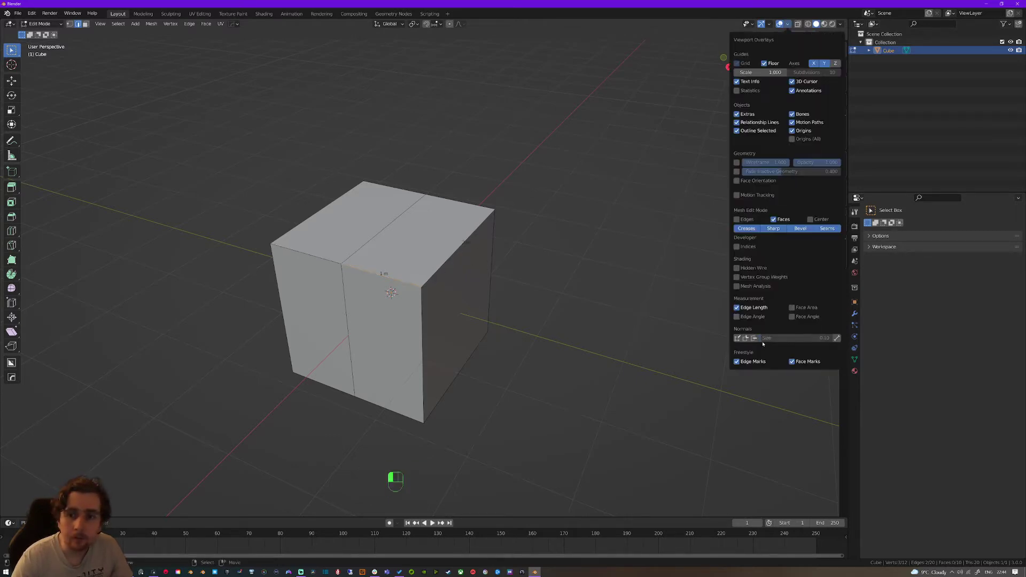
click(748, 309)
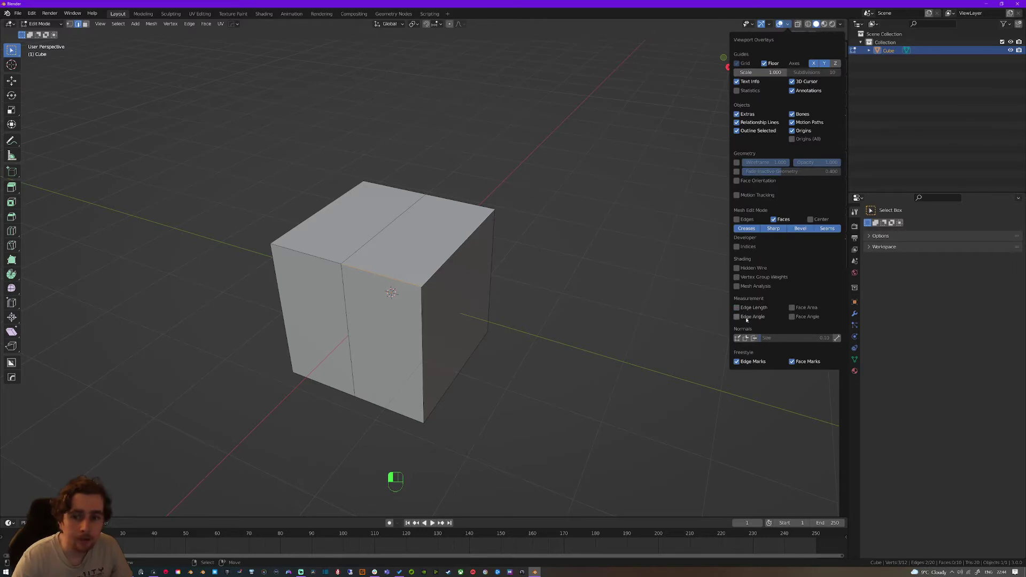
click(747, 319)
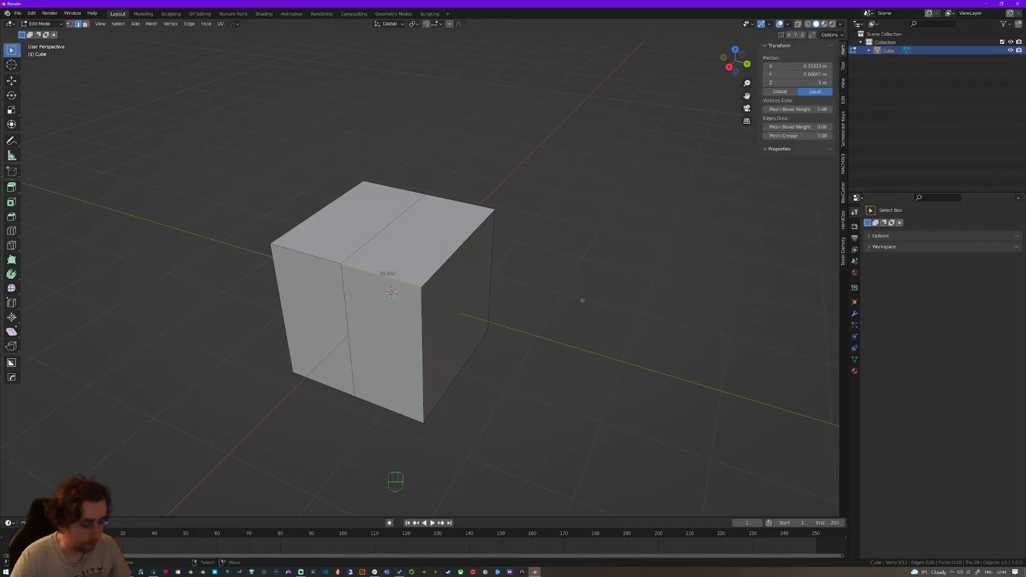
Try rotating top edges around Z, then cancel and undo so the mesh stays unchanged
key(r)
key(z)
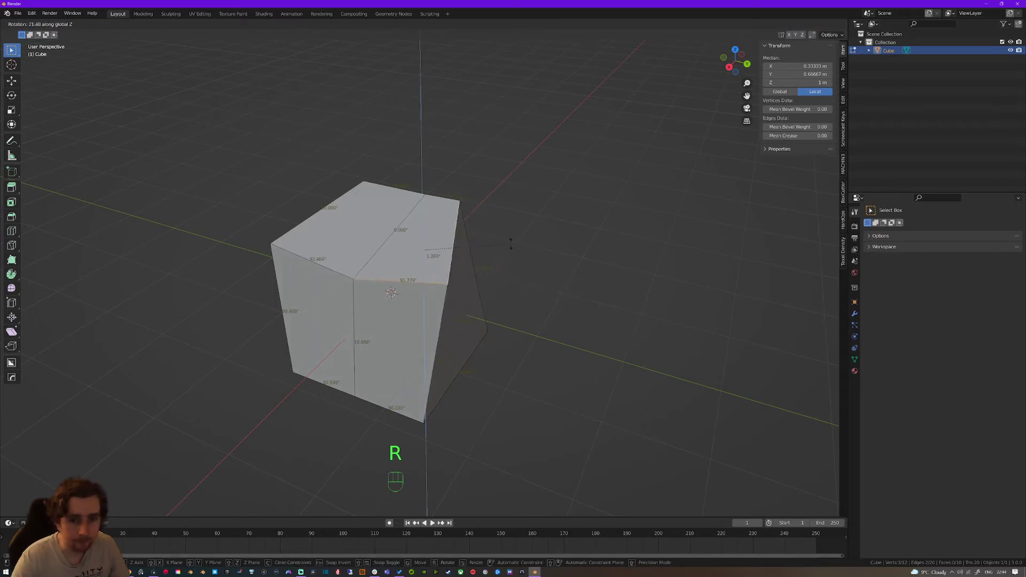
right_click(587, 237)
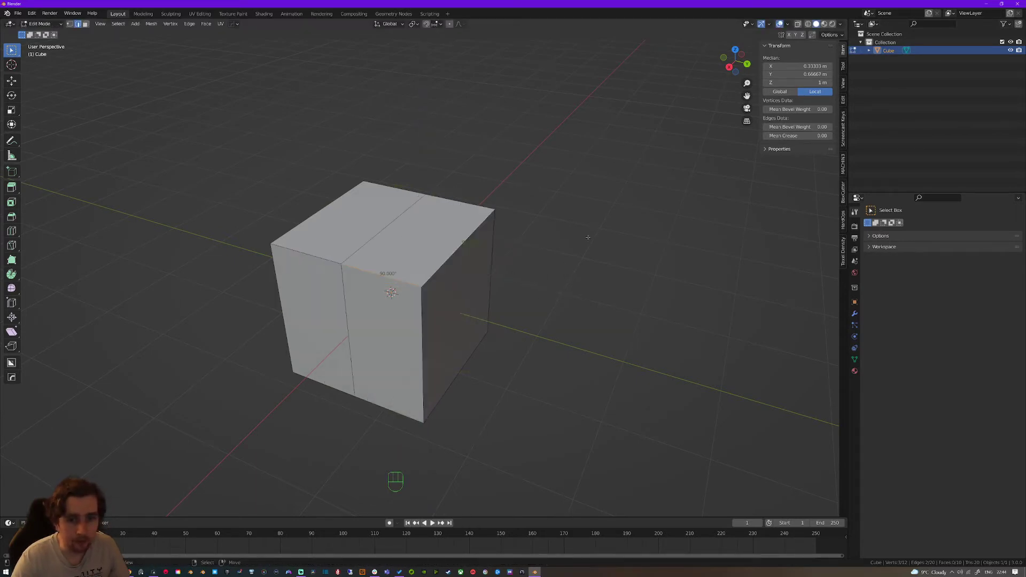
click(458, 255)
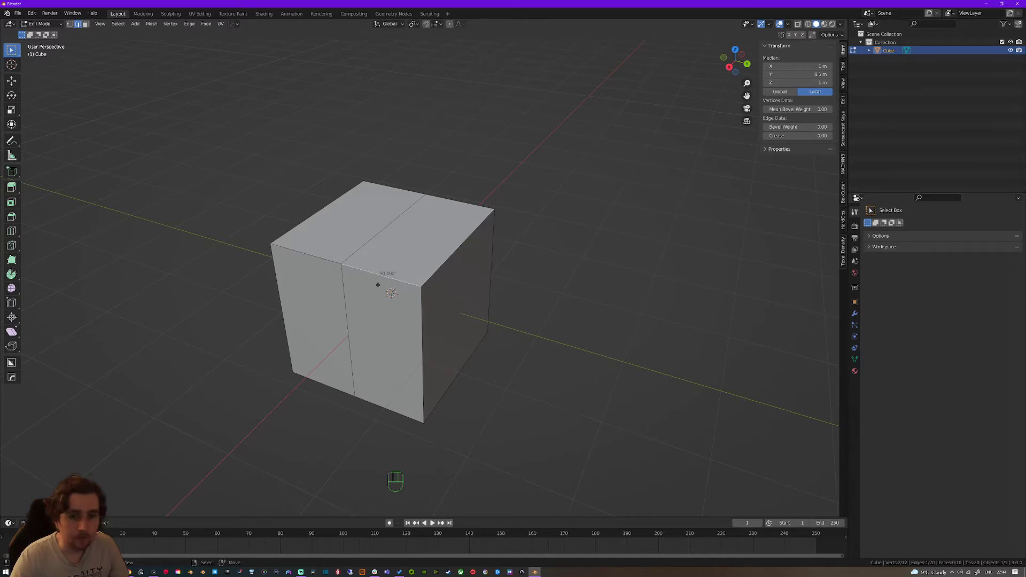
key(r)
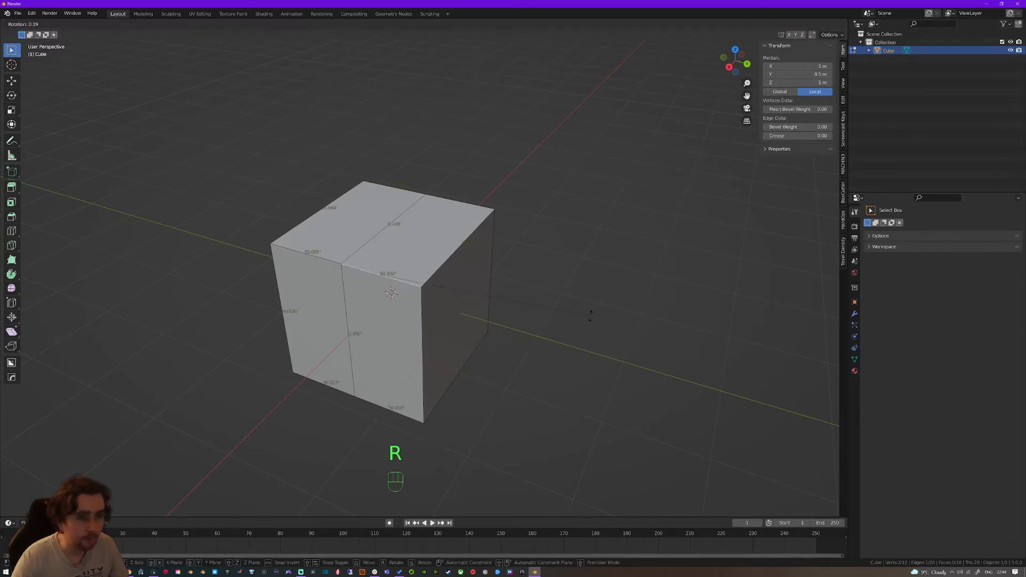
key(z)
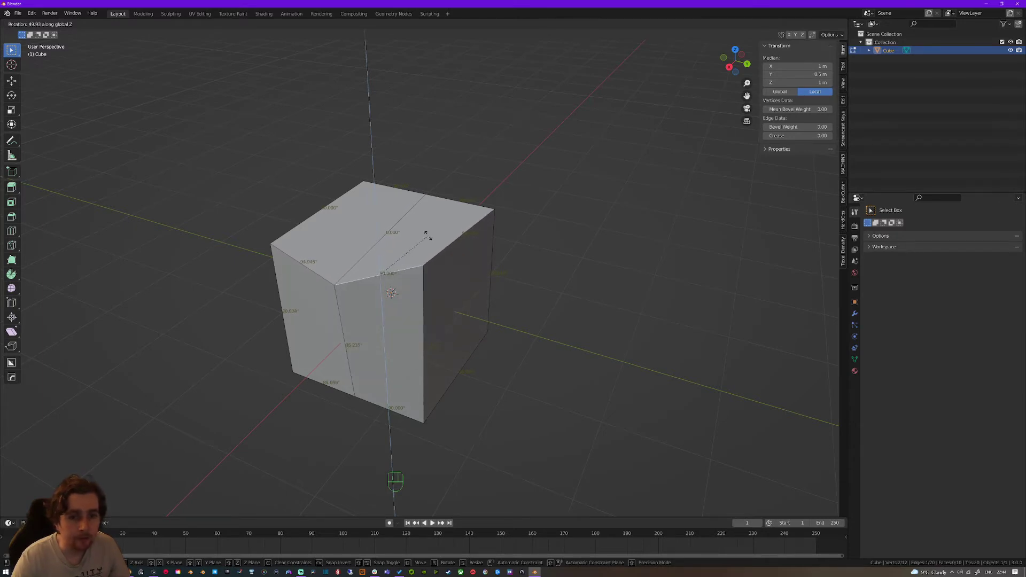
click(428, 235)
key(ctrl+z)
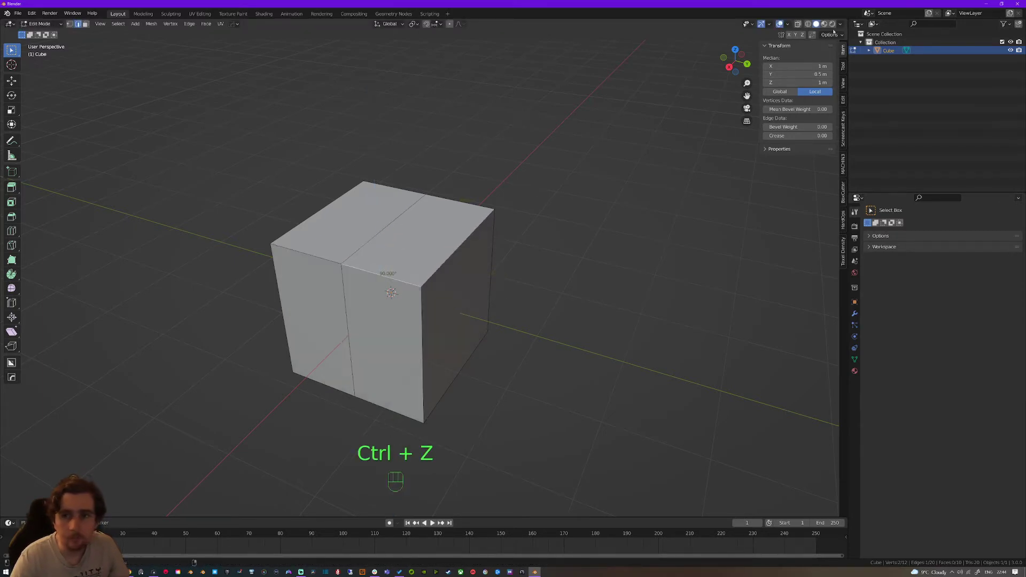
click(828, 34)
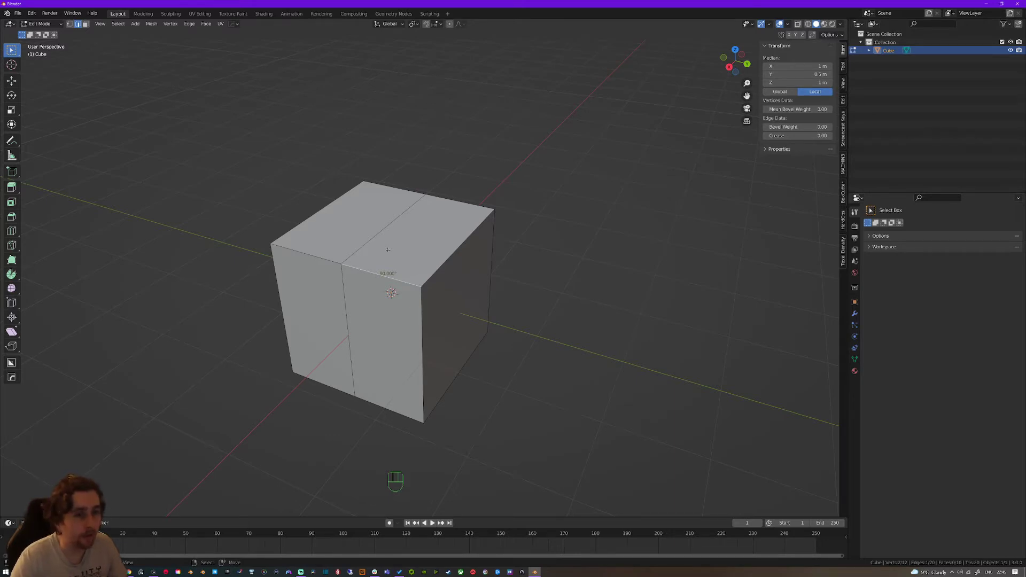
key(KP_Enter)
Join a front top vertex and the right corner vertex with a diagonal edge across the top face
click(11, 155)
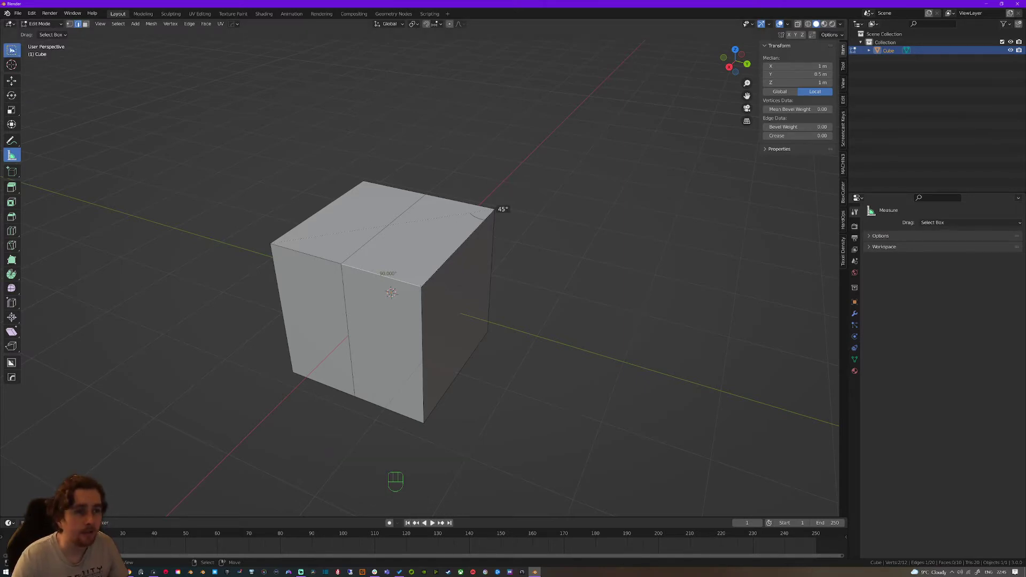
key(w)
key(1)
click(340, 270)
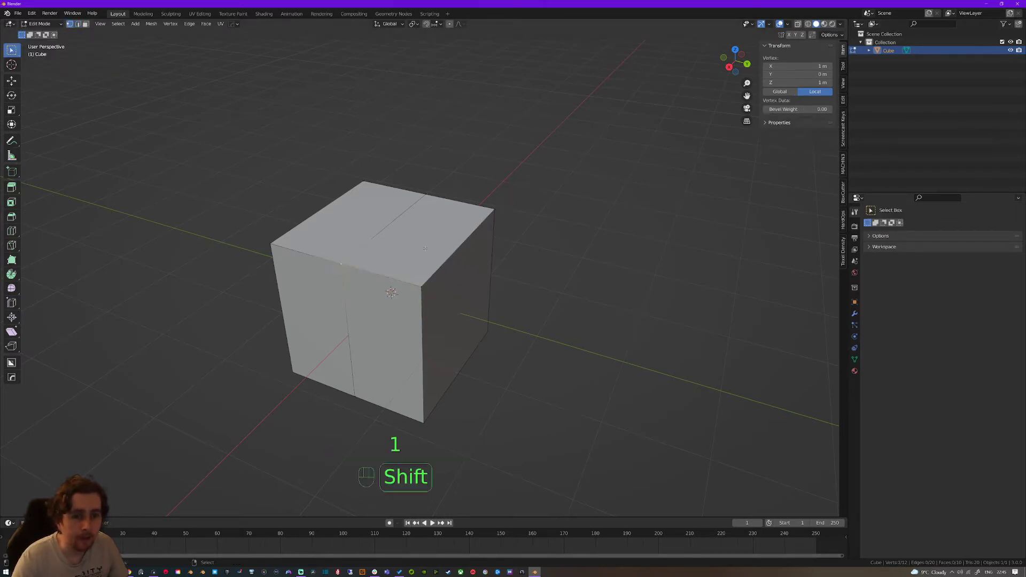
shift+click(494, 210)
key(j)
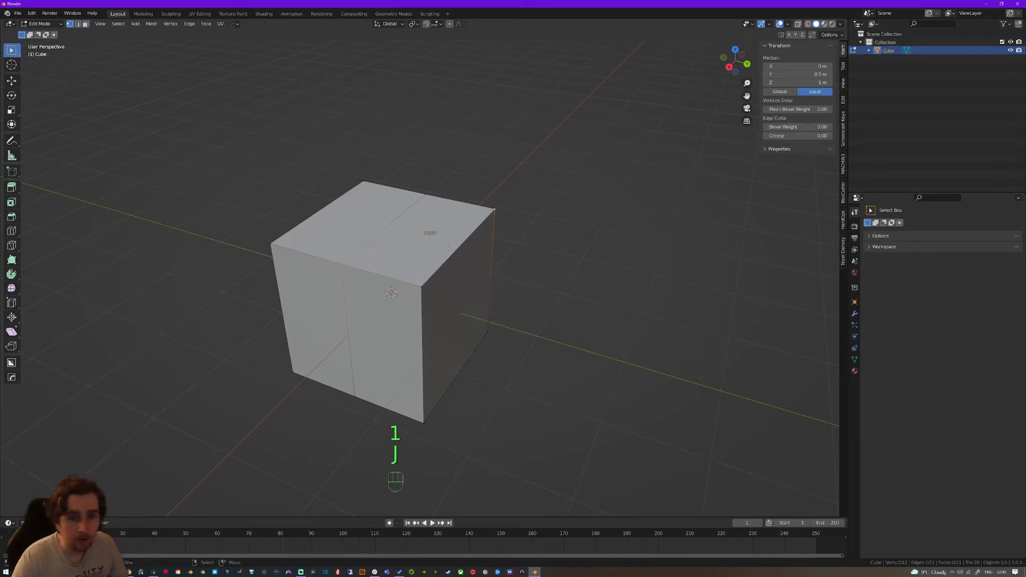
Select the triangle's edges and turn off Edge Angle in the Measurement overlays
key(2)
shift+click(450, 255)
shift+click(386, 275)
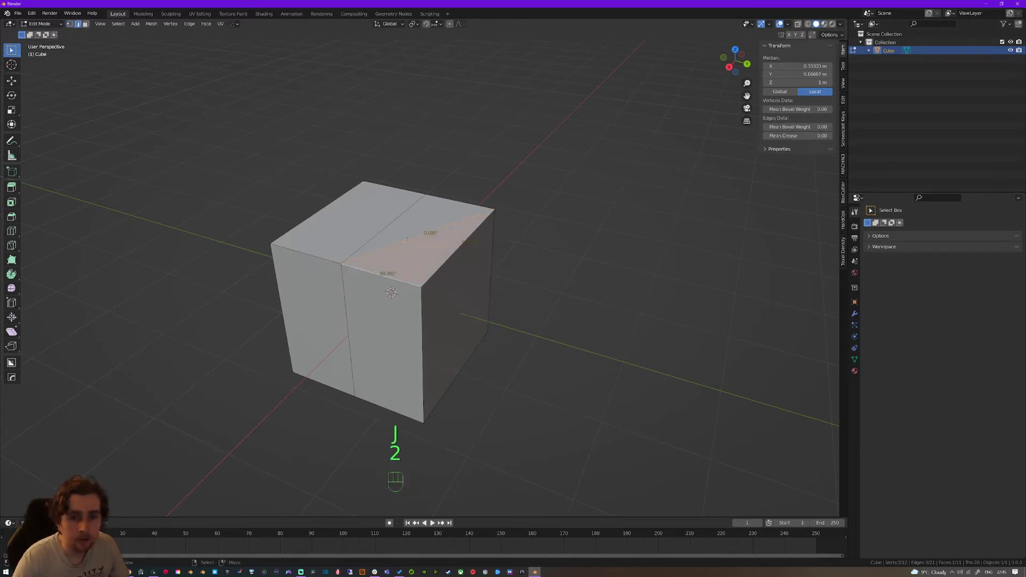
click(830, 34)
click(839, 33)
click(840, 24)
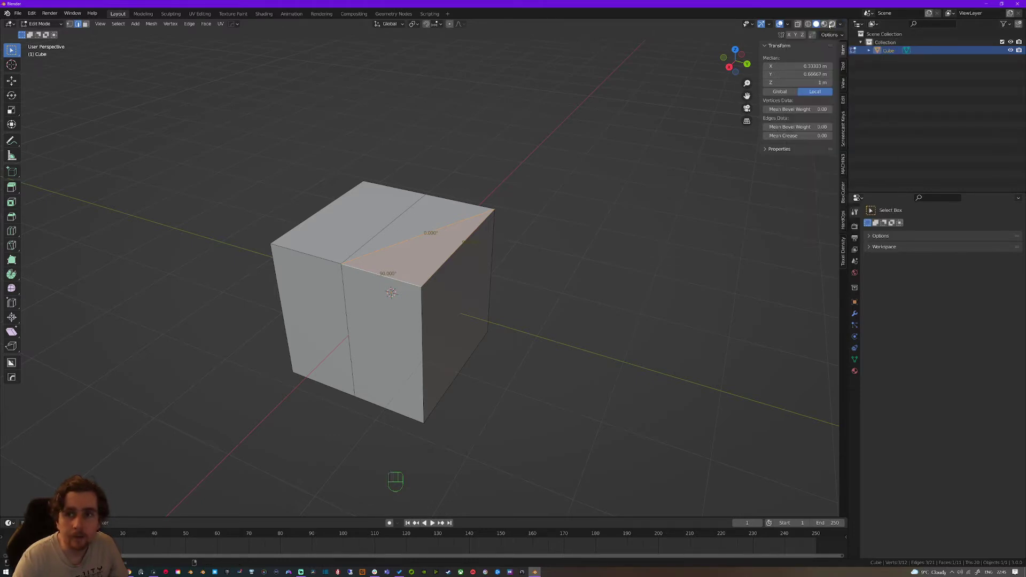
click(787, 23)
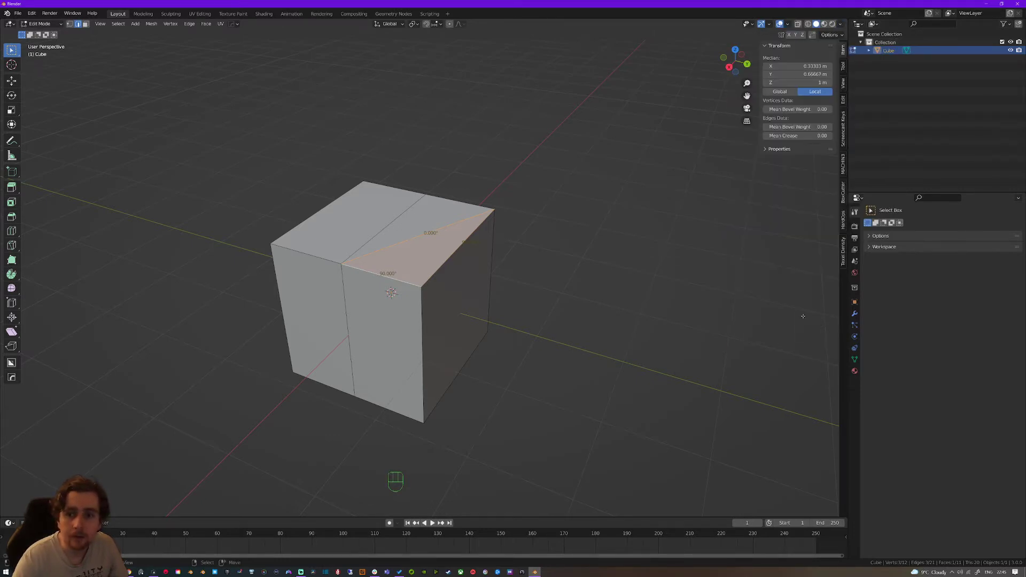
click(787, 23)
click(745, 317)
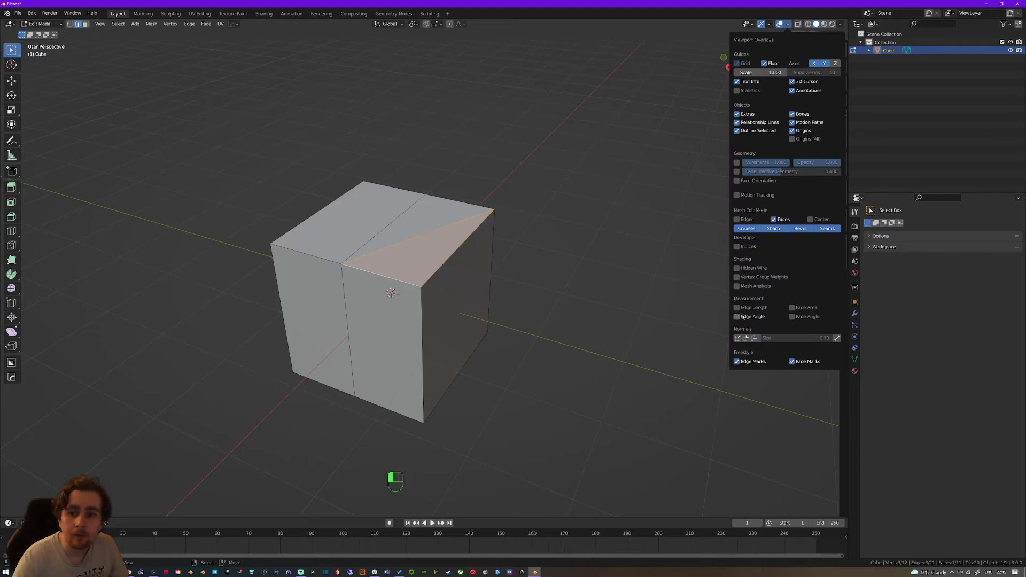
Select the right face and switch the overlay from Face Angle to Face Area, reading 4 m²
click(808, 318)
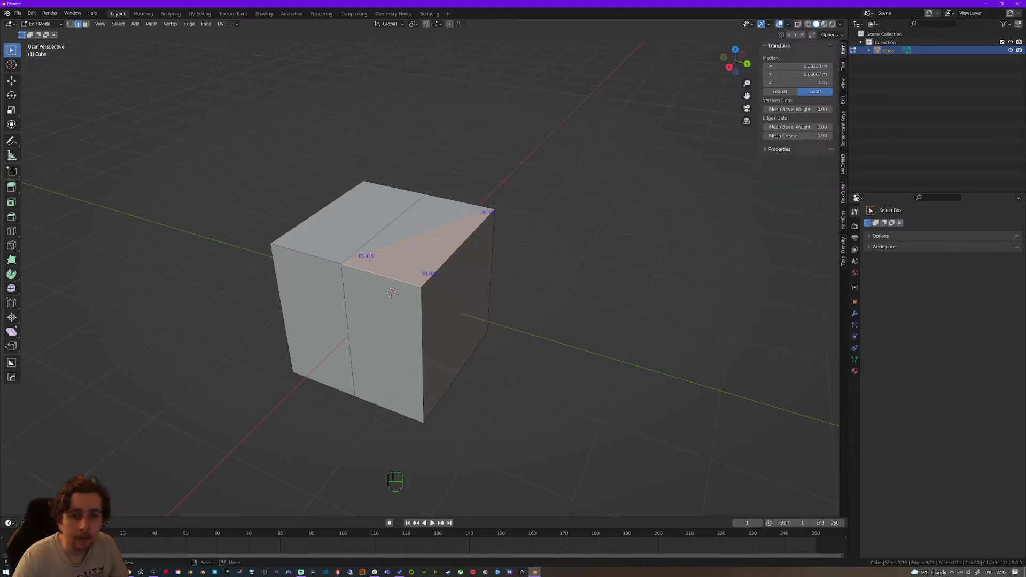
key(ctrl+z)
key(ctrl+z)
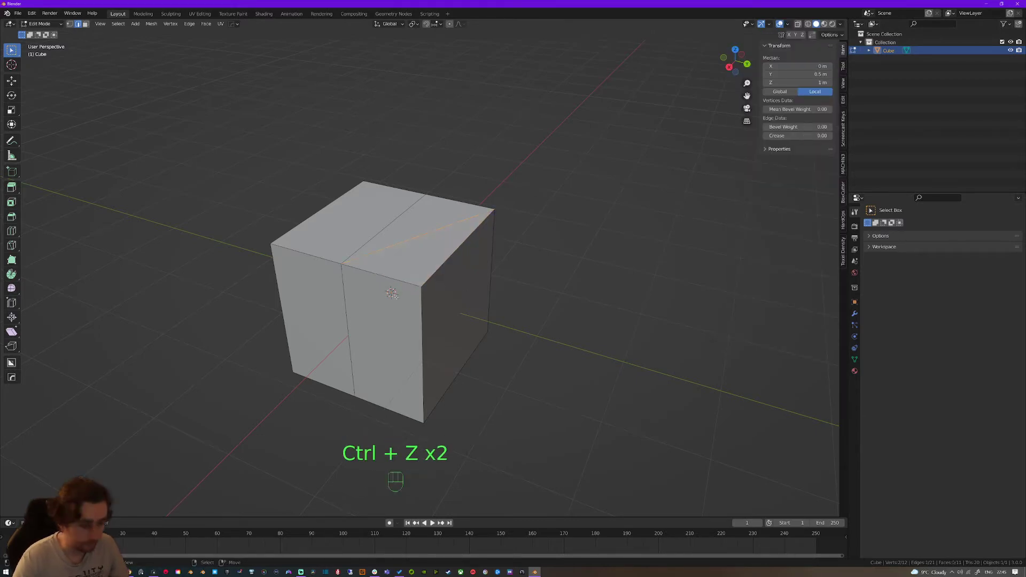
key(3)
click(393, 297)
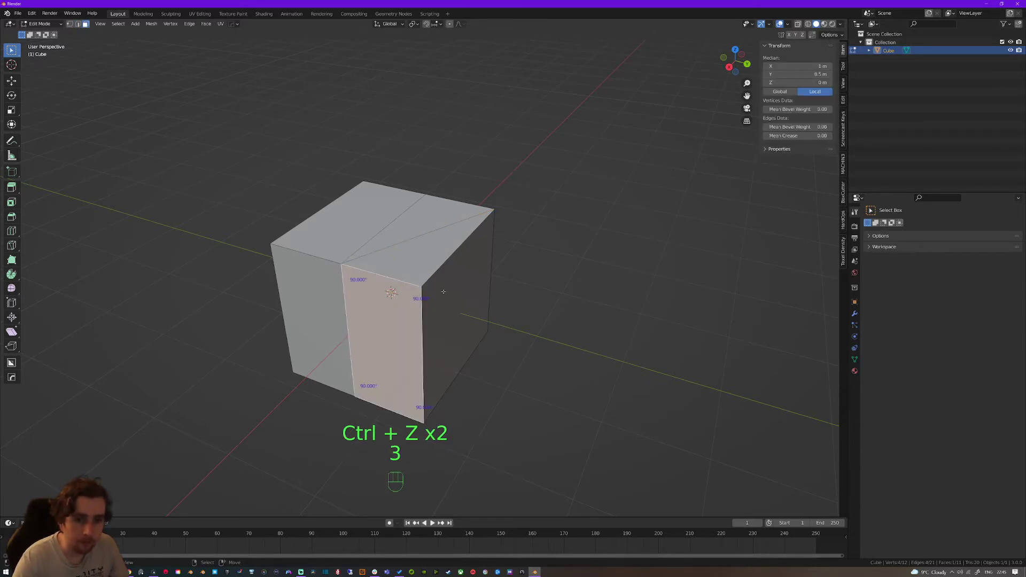
click(442, 291)
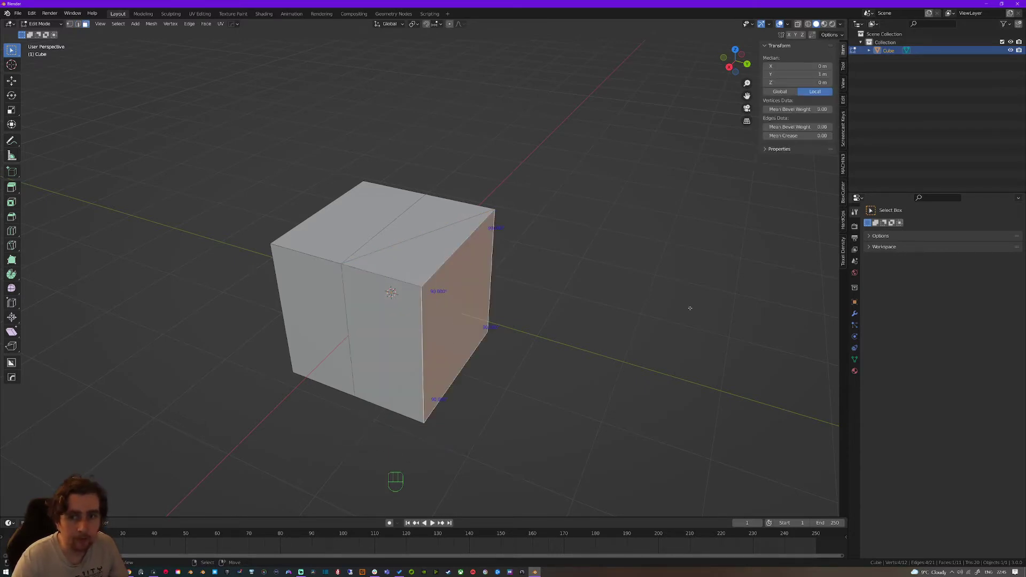
click(787, 23)
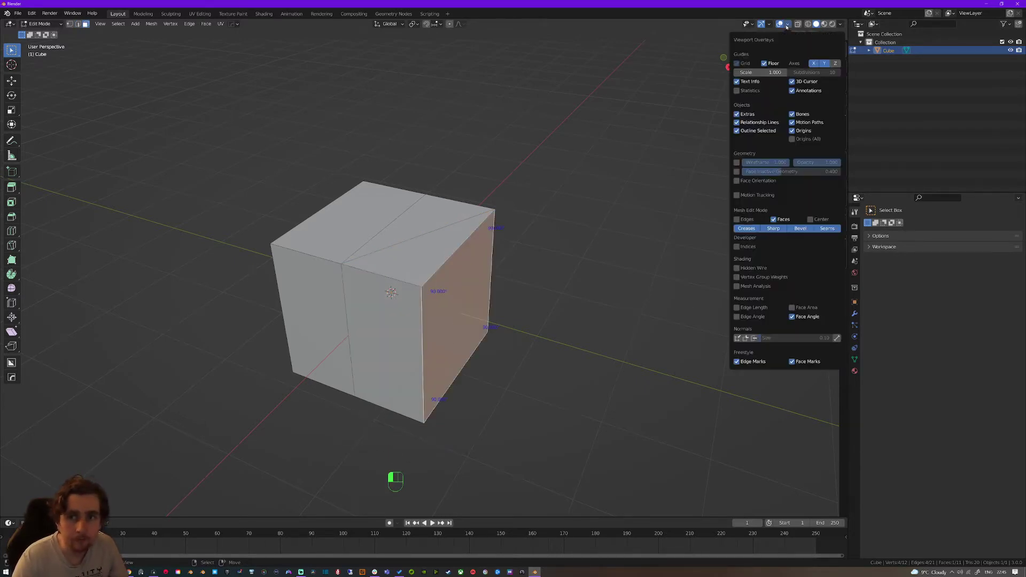
click(805, 317)
click(792, 308)
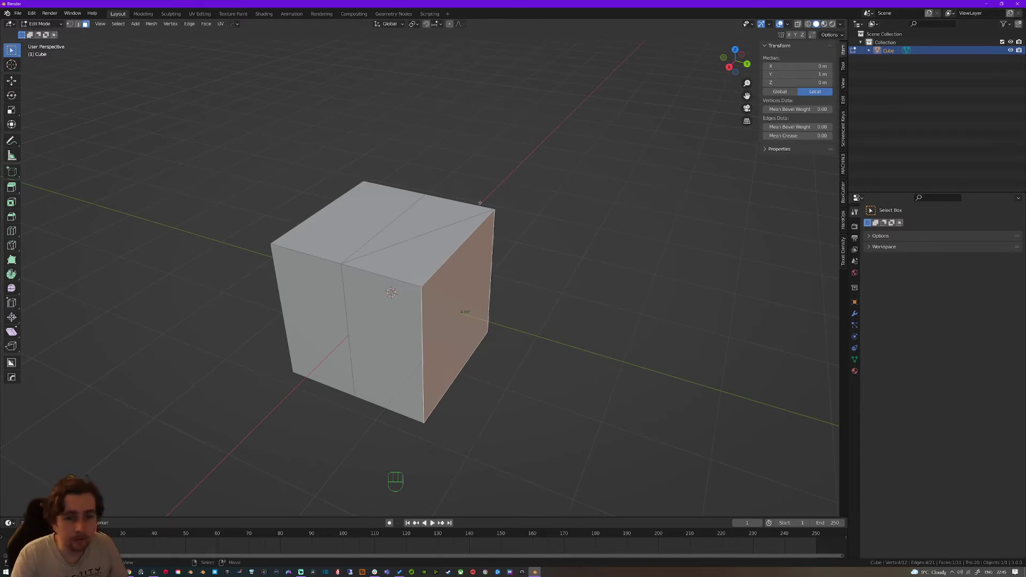
Select the diagonal top edge and call up its delete options
key(2)
click(411, 239)
key(x)
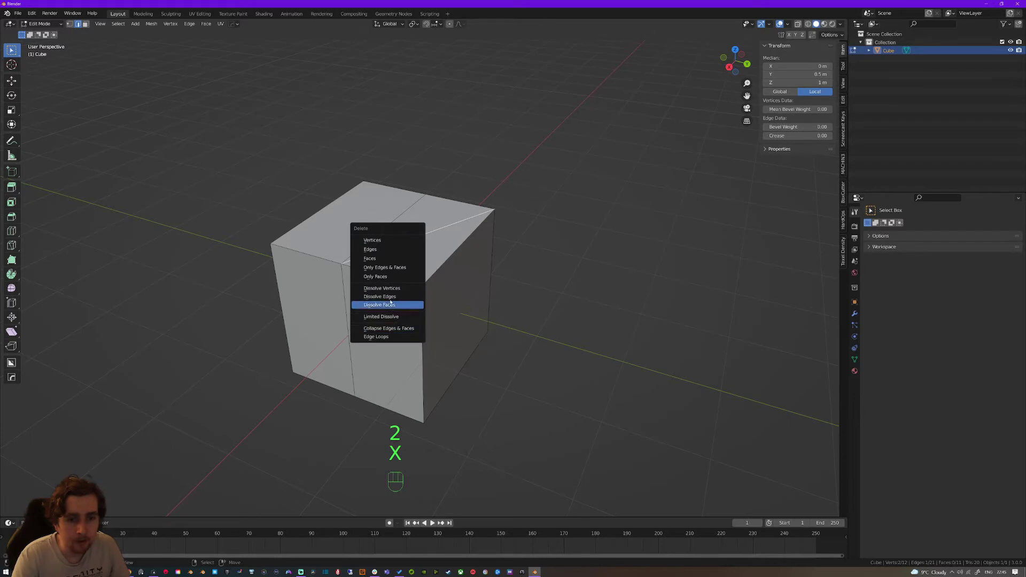
Dissolve the diagonal top edge with Limited Dissolve and deselect everything
click(389, 316)
key(a)
key(a)
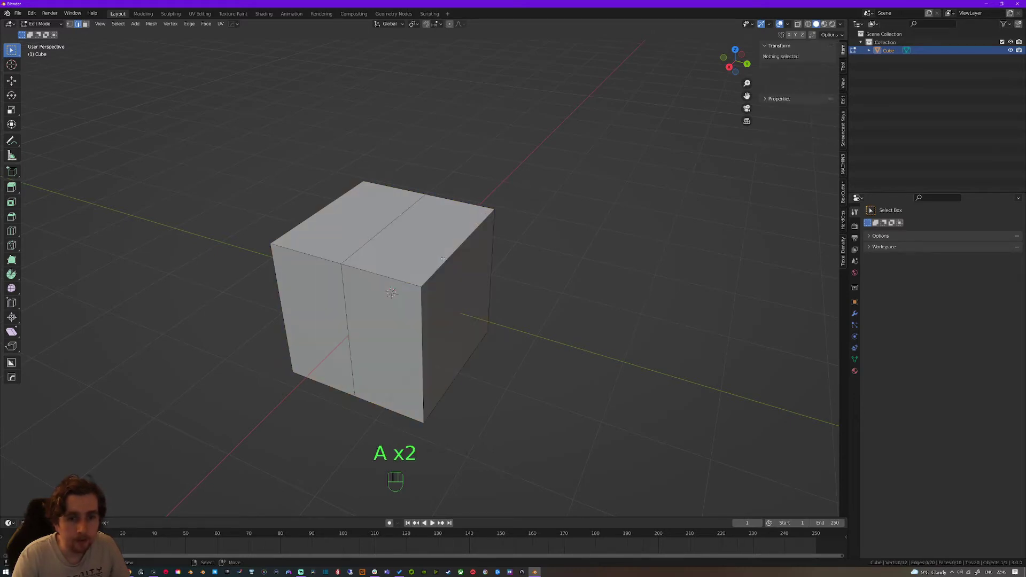
key(2)
key(3)
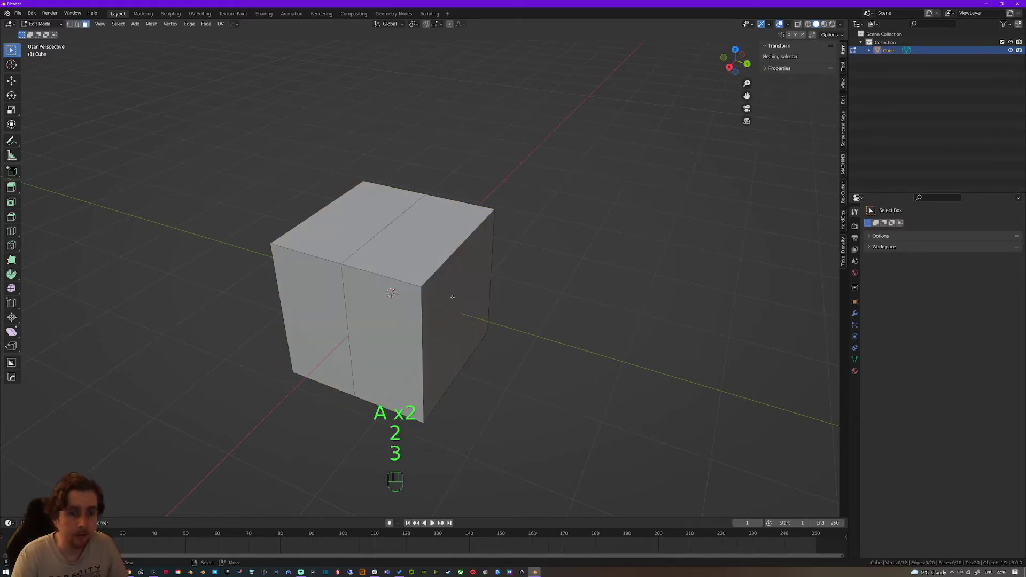
key(3)
Select the vertical middle edge loop, dissolve it, and deselect all
click(452, 297)
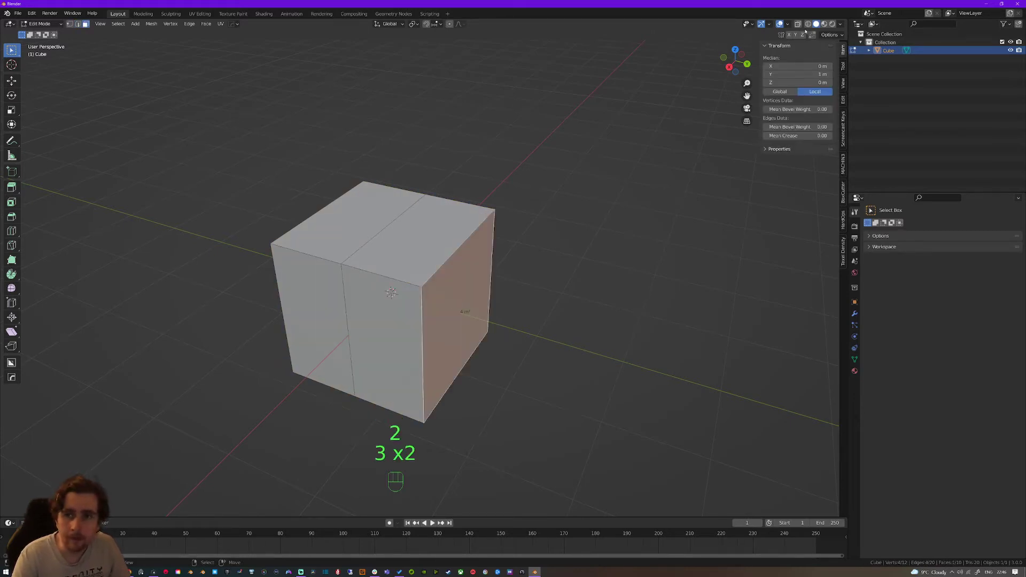
key(2)
alt+click(344, 299)
key(x)
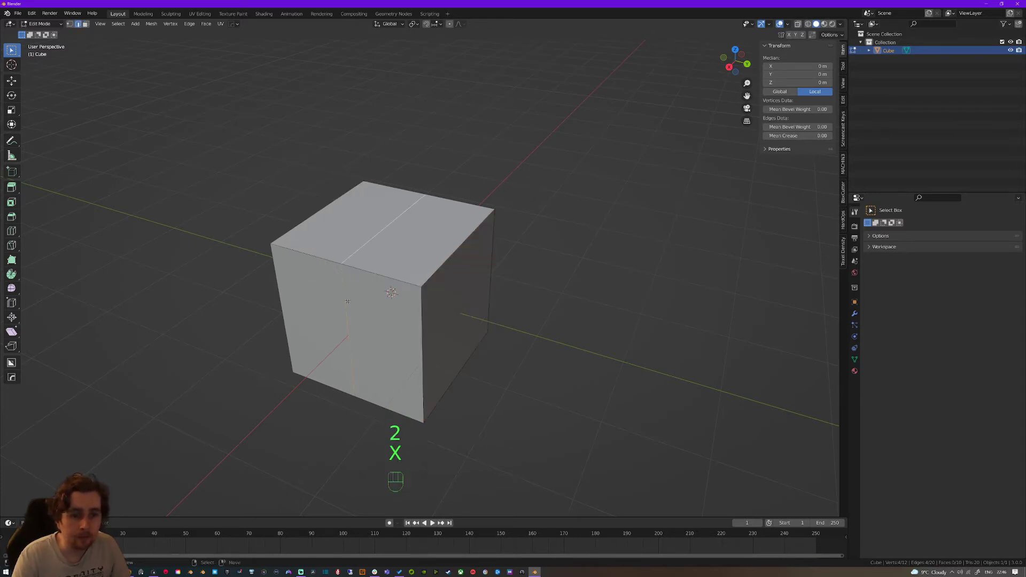
click(332, 274)
key(a)
key(a)
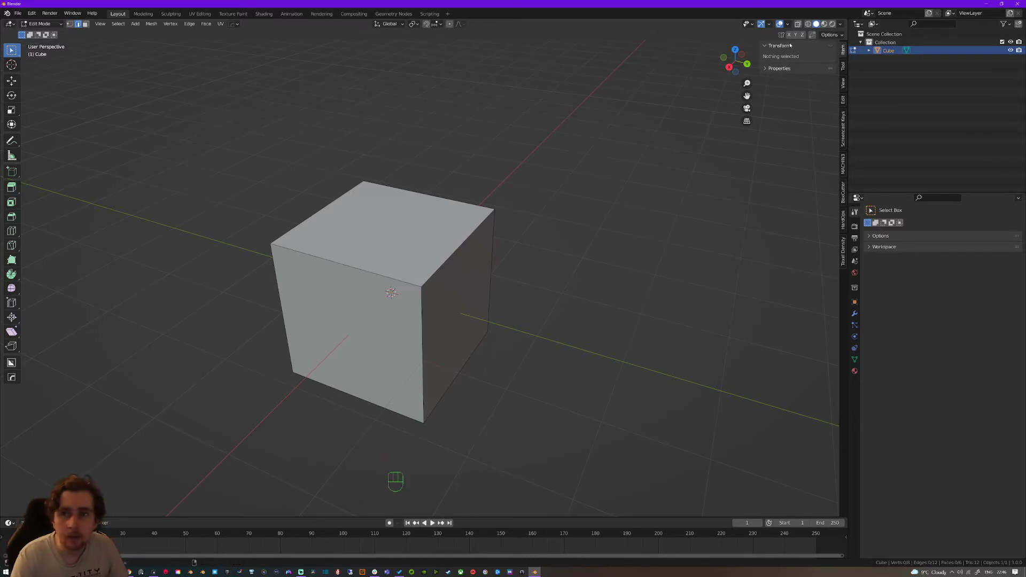
Turn on the Mesh Analysis overlay and check its type is set to Overhang
click(787, 25)
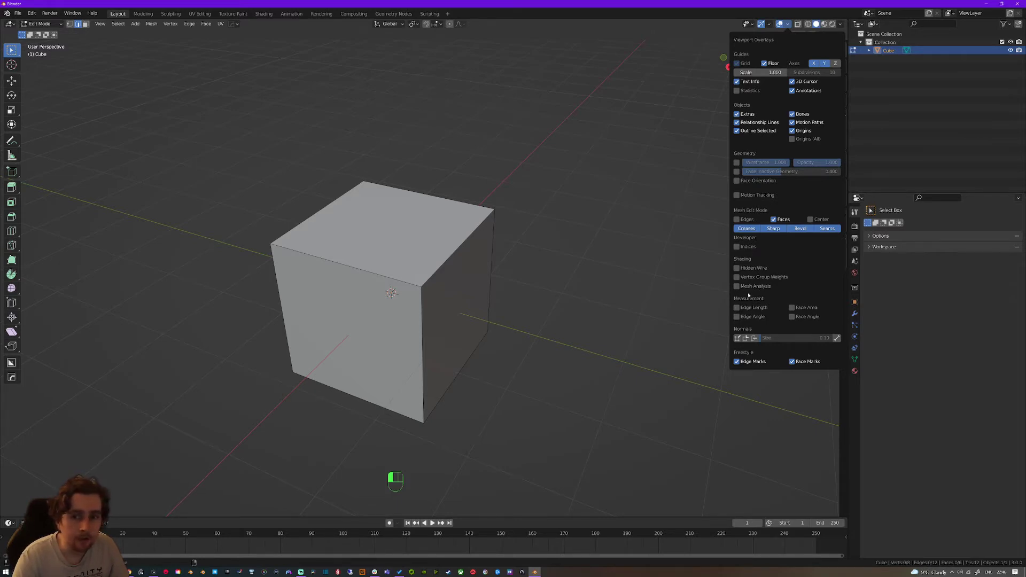
click(747, 288)
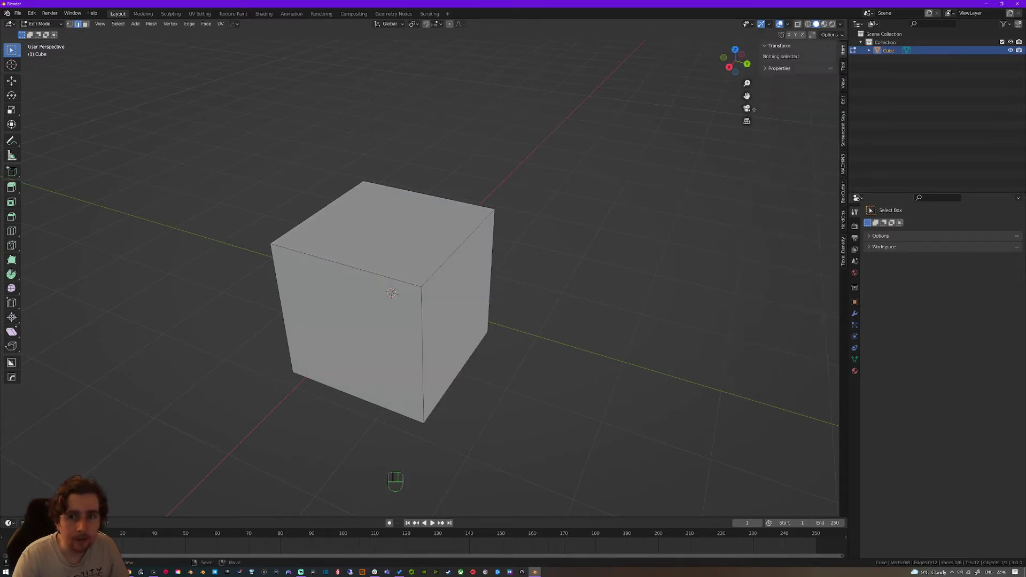
click(788, 24)
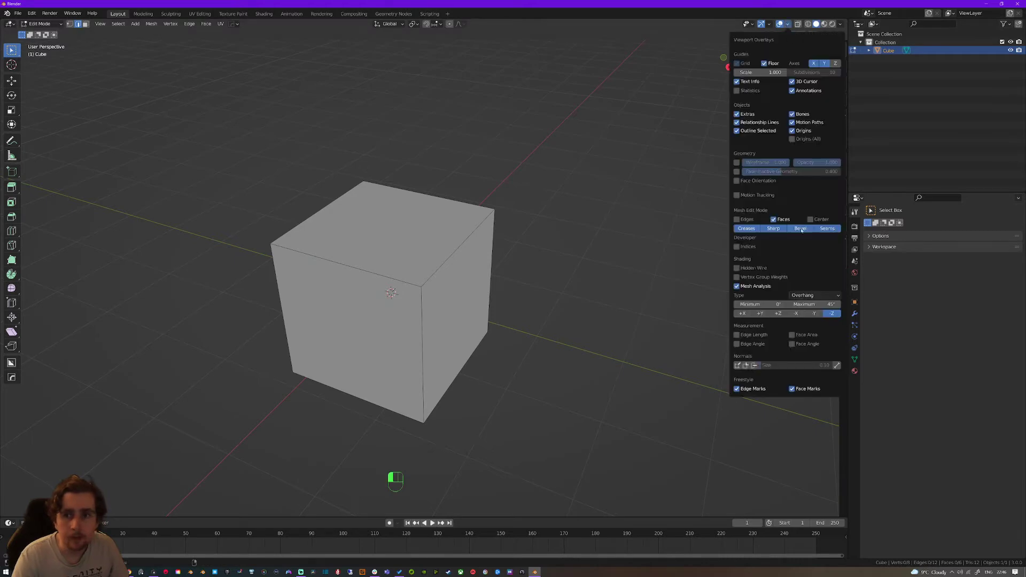
click(809, 297)
Select the cube's top face and scale it up so the sides flare outward
key(3)
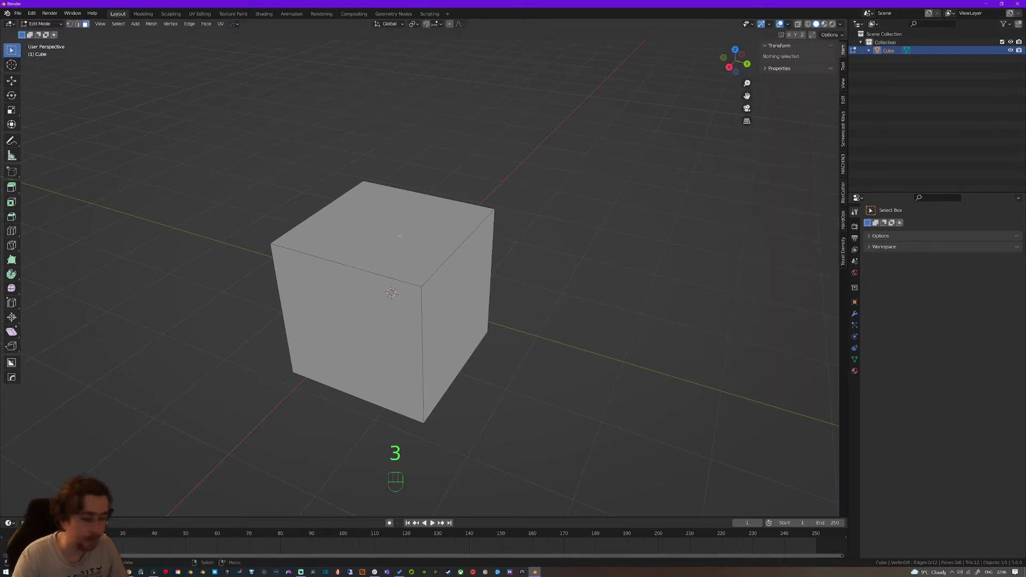
click(385, 235)
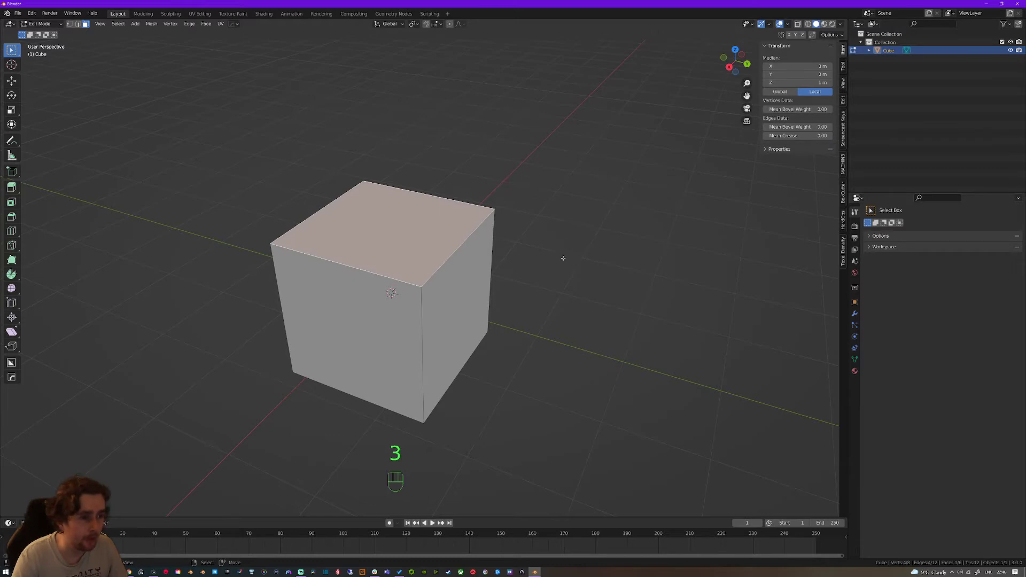
key(s)
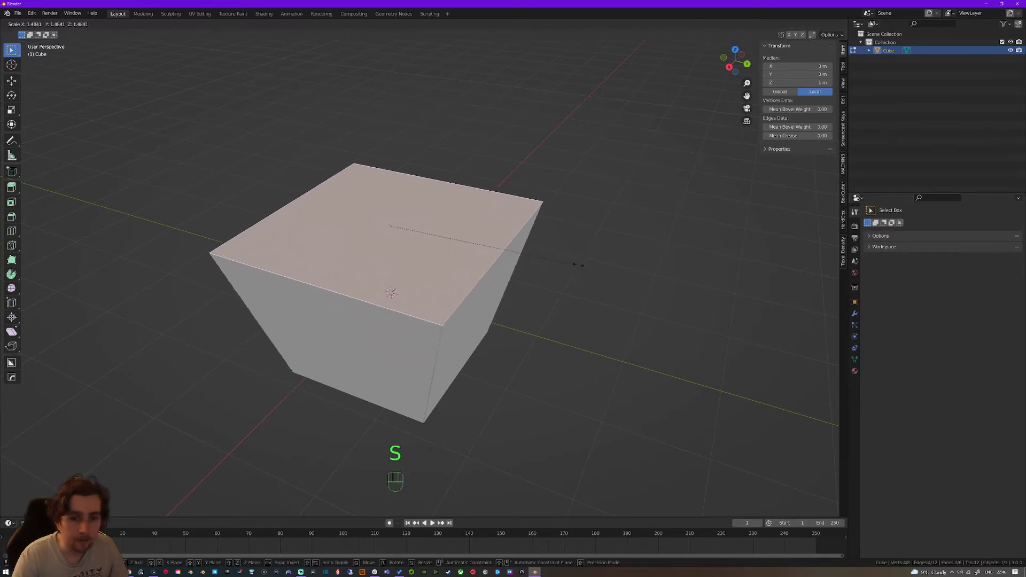
click(590, 263)
middle_drag(590, 262, 470, 294)
key(g)
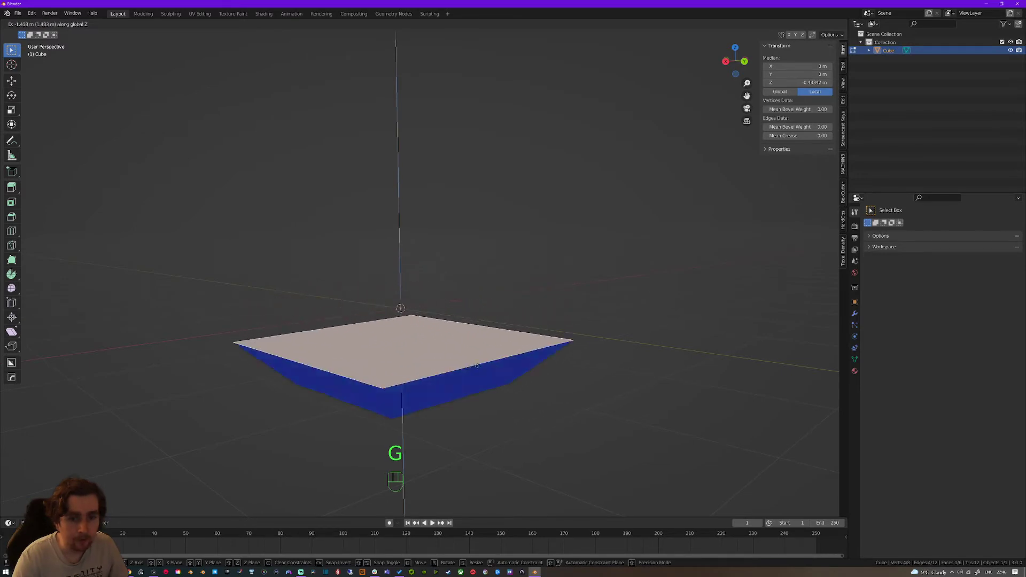
right_click(477, 365)
key(s)
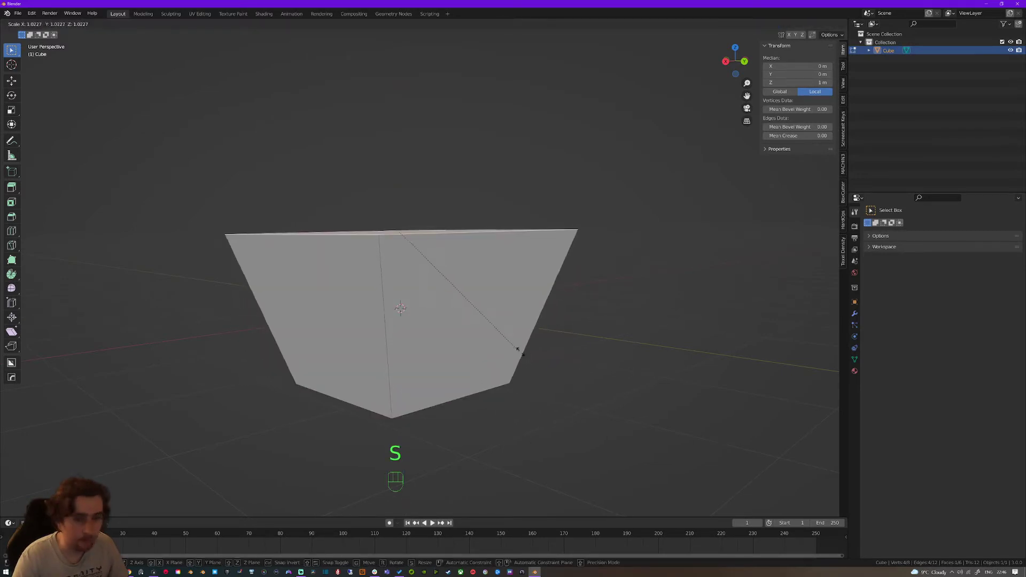
key(s)
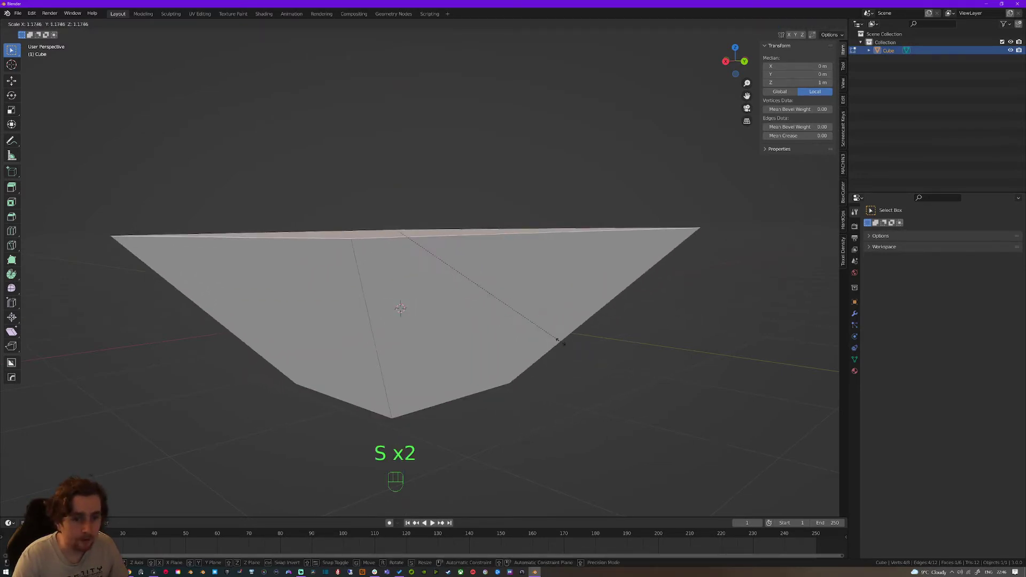
Lower the top face along Z several times to show red overhang shading, then undo
key(g)
key(z)
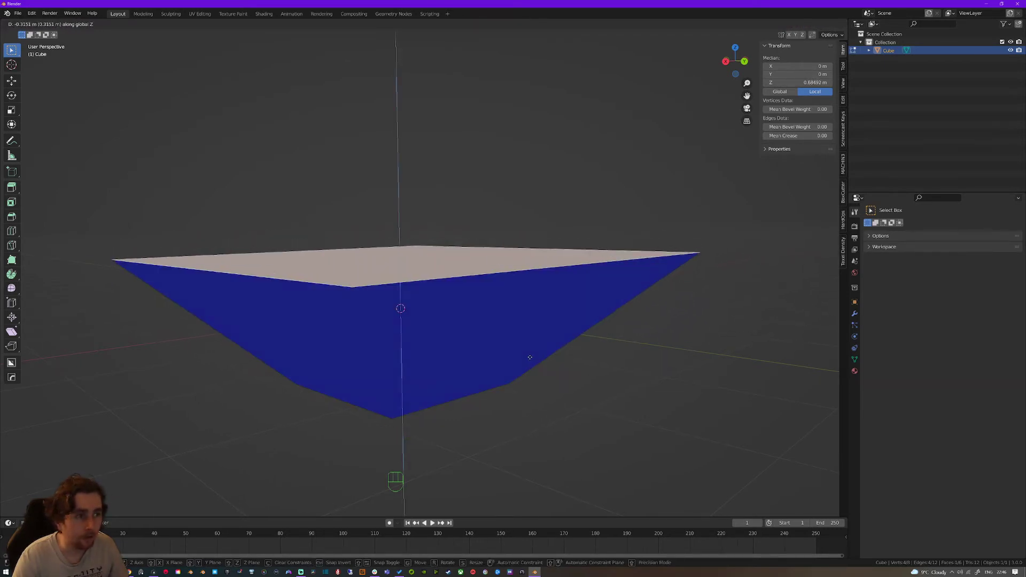
click(483, 342)
middle_drag(483, 341, 506, 328)
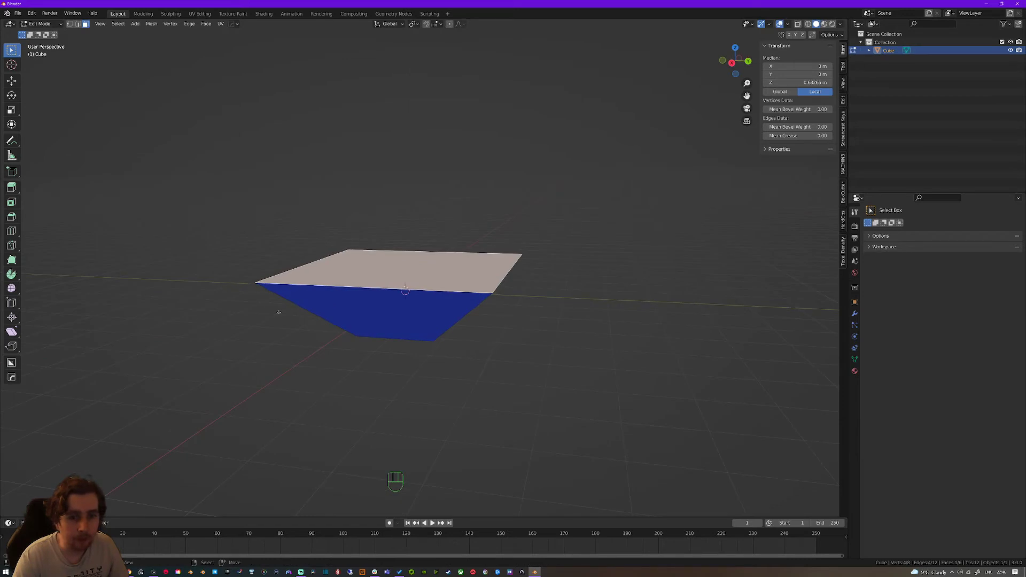
scroll(481, 324, up, 1)
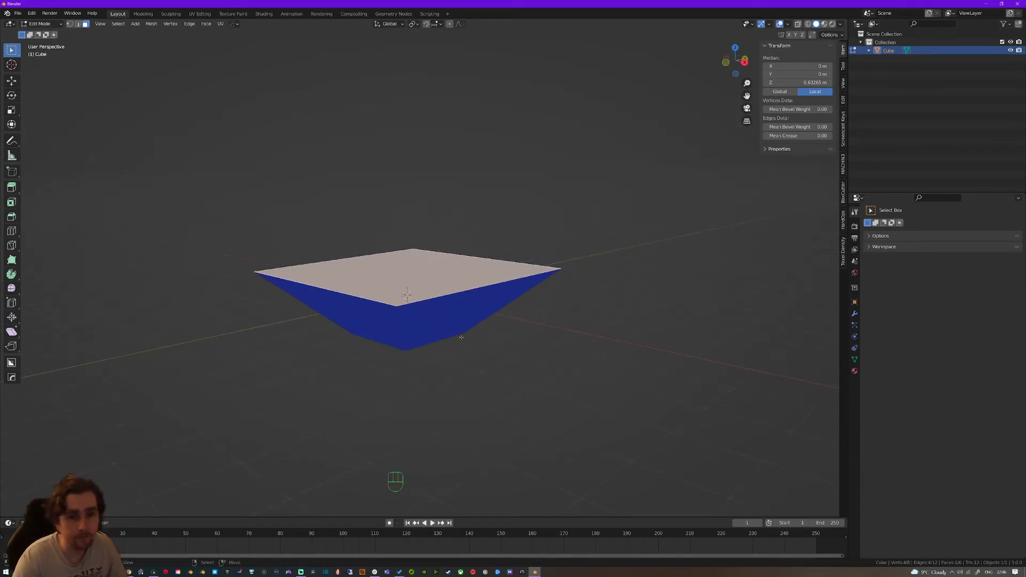
key(g)
key(z)
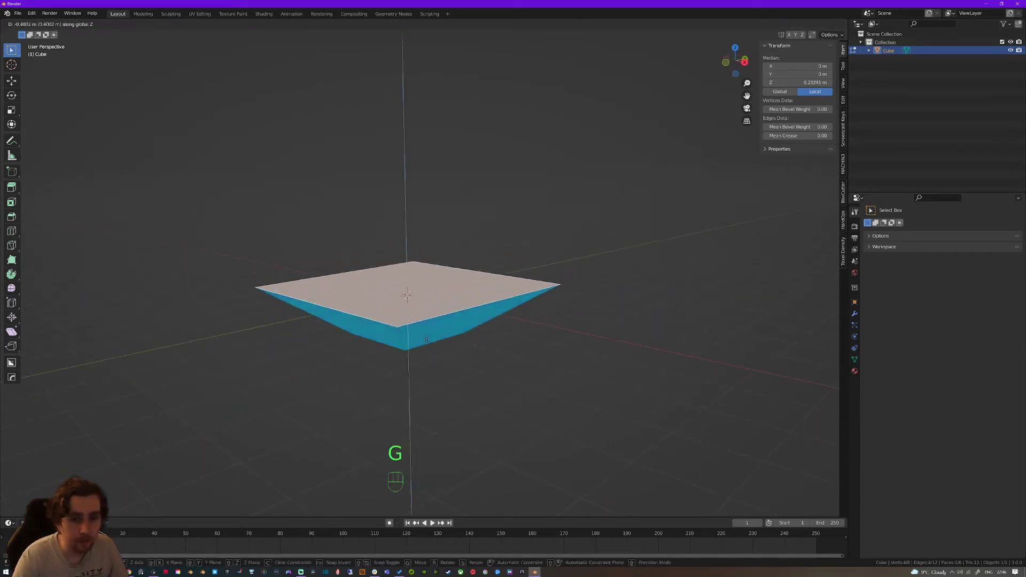
click(428, 319)
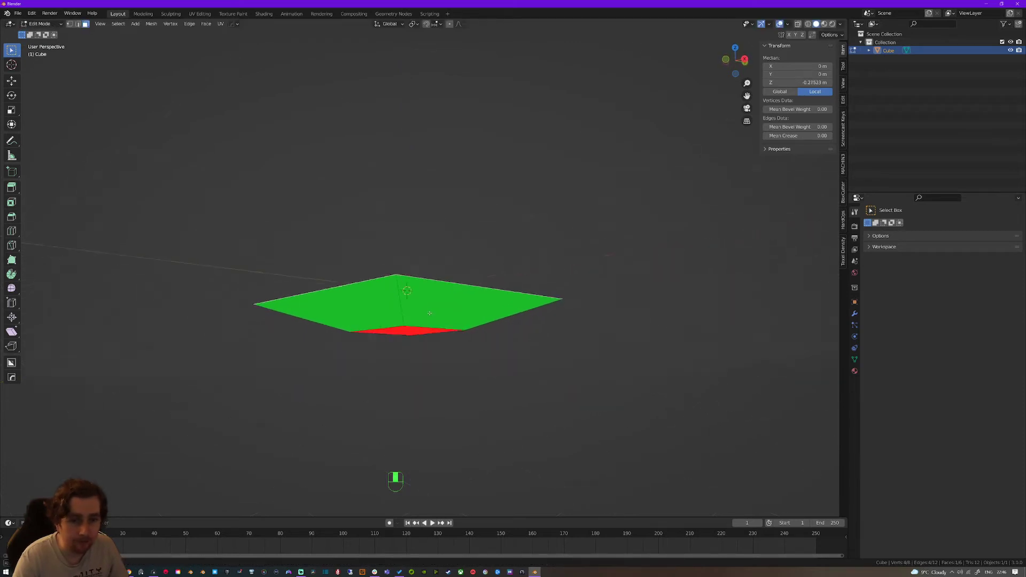
key(g)
key(z)
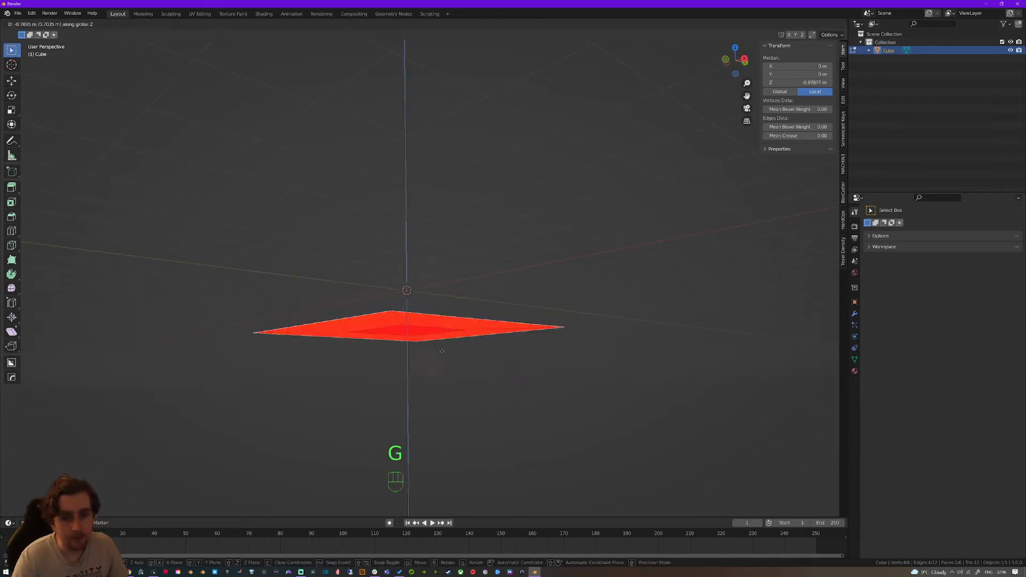
click(448, 340)
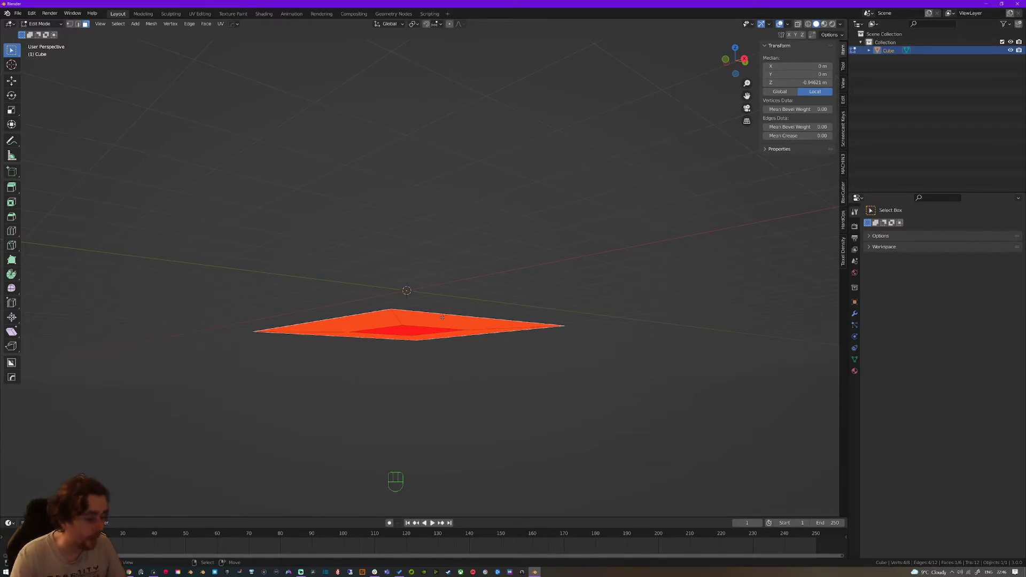
key(ctrl+z)
key(ctrl+z)
key(ctrl+z)
key(ctrl+z)
key(ctrl+z)
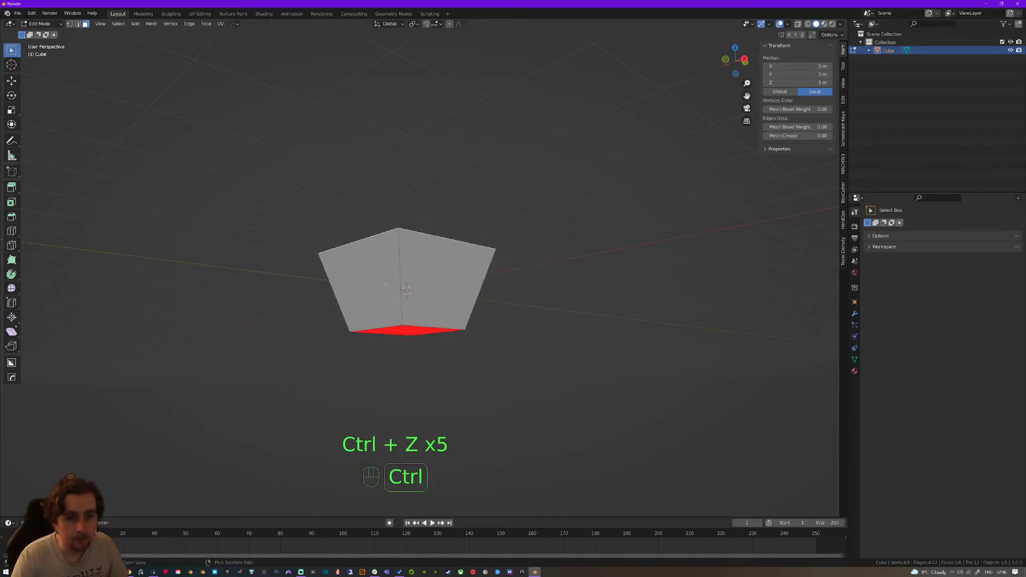
Undo to the plain cube, add a loop cut near the top, and extrude the top strip
key(ctrl+z)
key(ctrl+e)
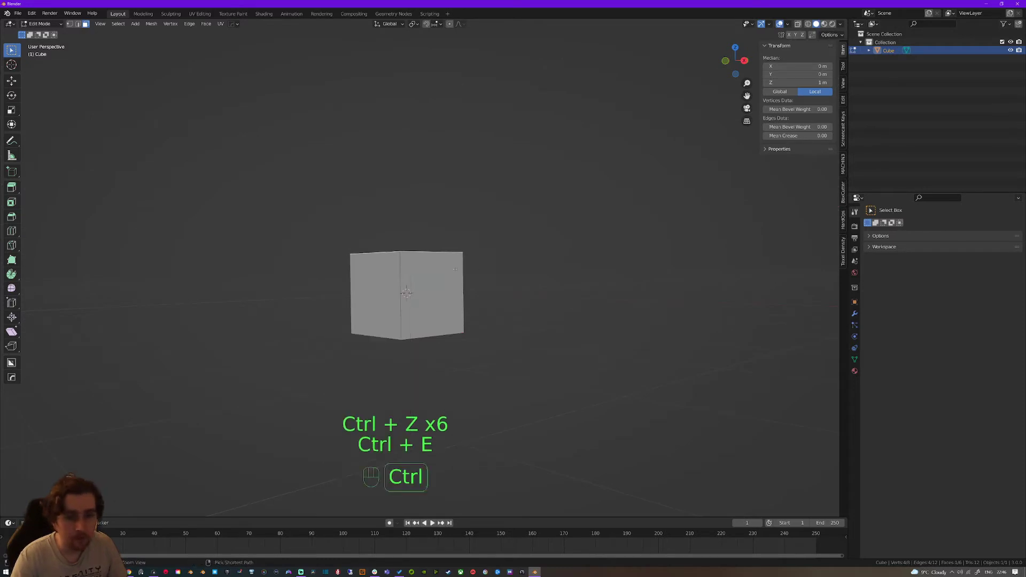
key(ctrl+4)
key(ctrl+r)
key(3)
click(457, 265)
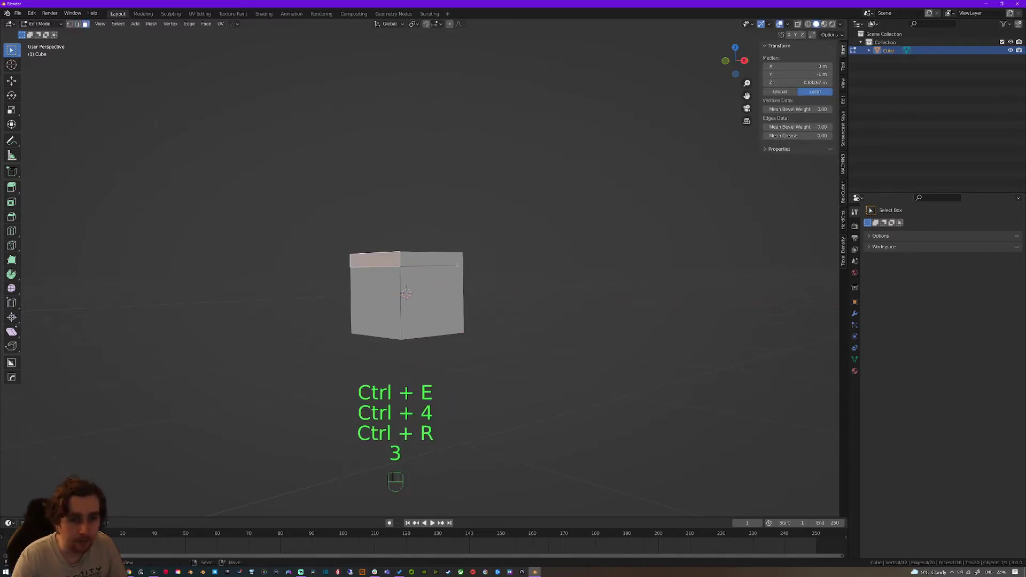
key(e)
click(301, 246)
Move the extrusion's end face along Z, then undo back to the plain cube
middle_drag(301, 247, 300, 247)
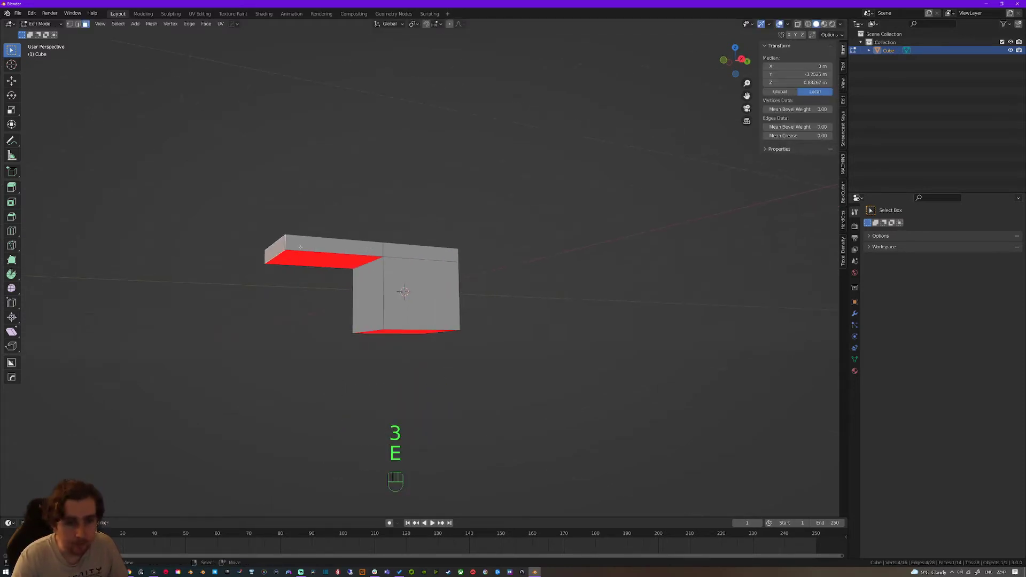
key(z)
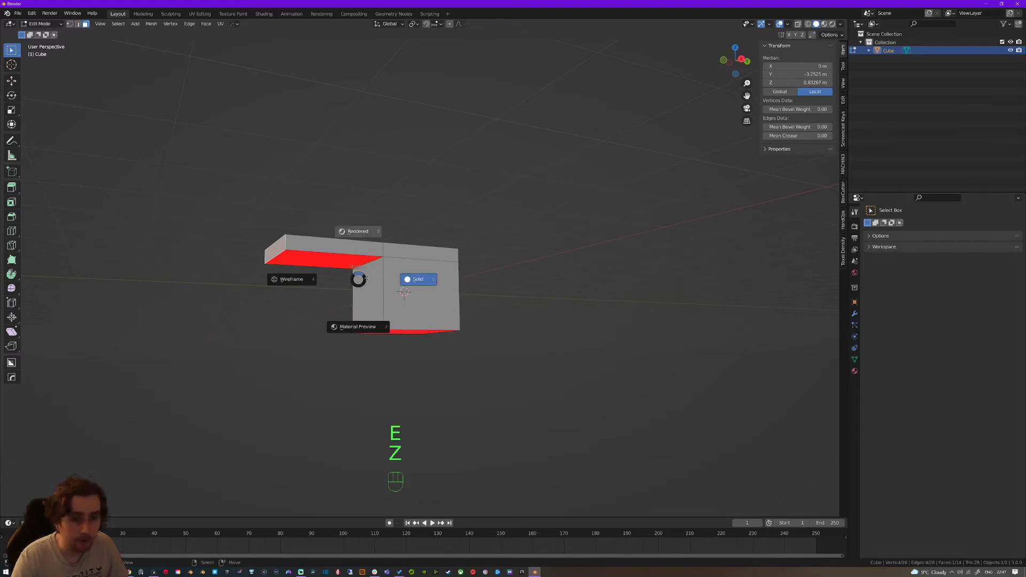
click(418, 279)
click(420, 283)
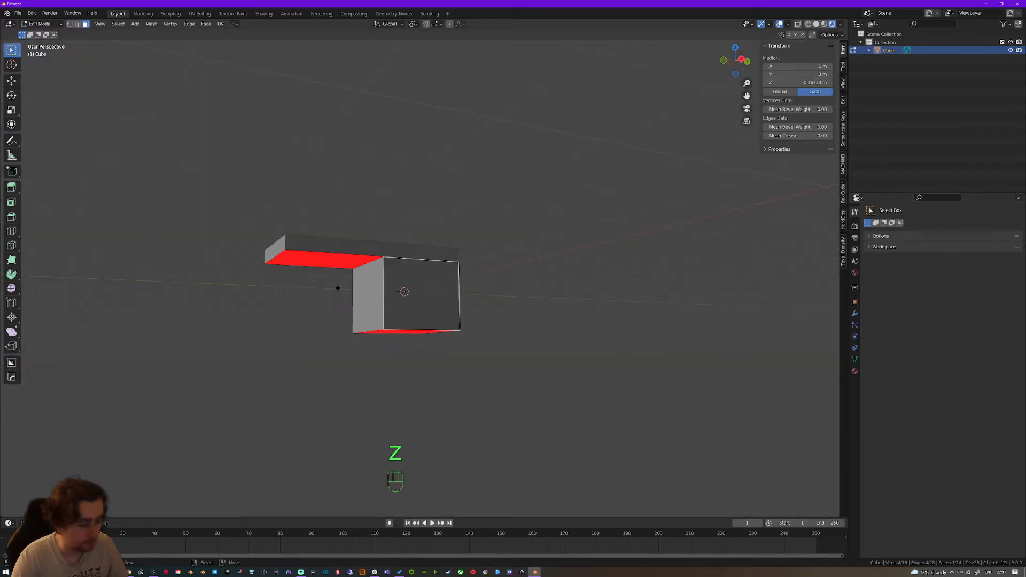
key(g)
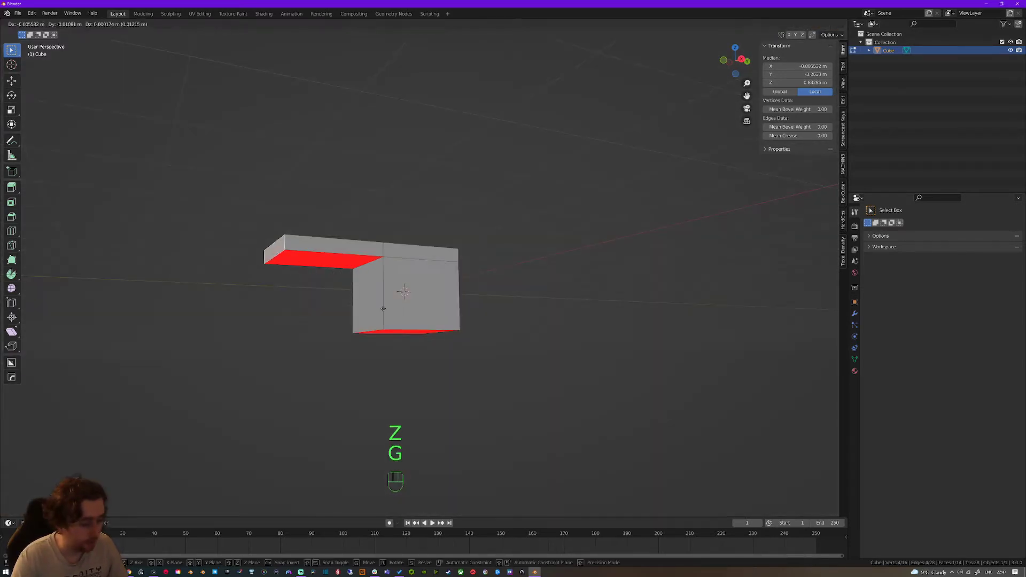
key(z)
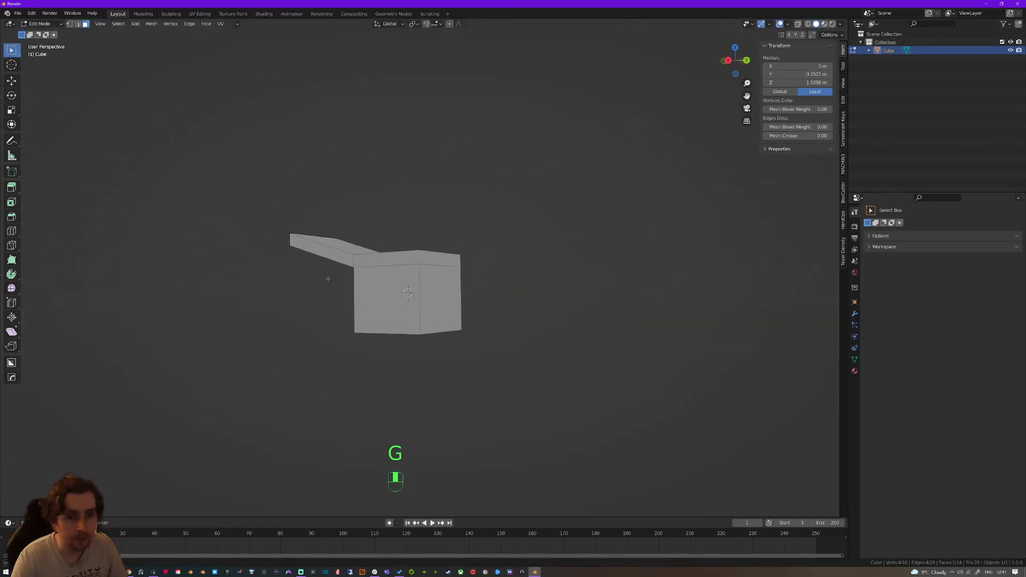
click(198, 209)
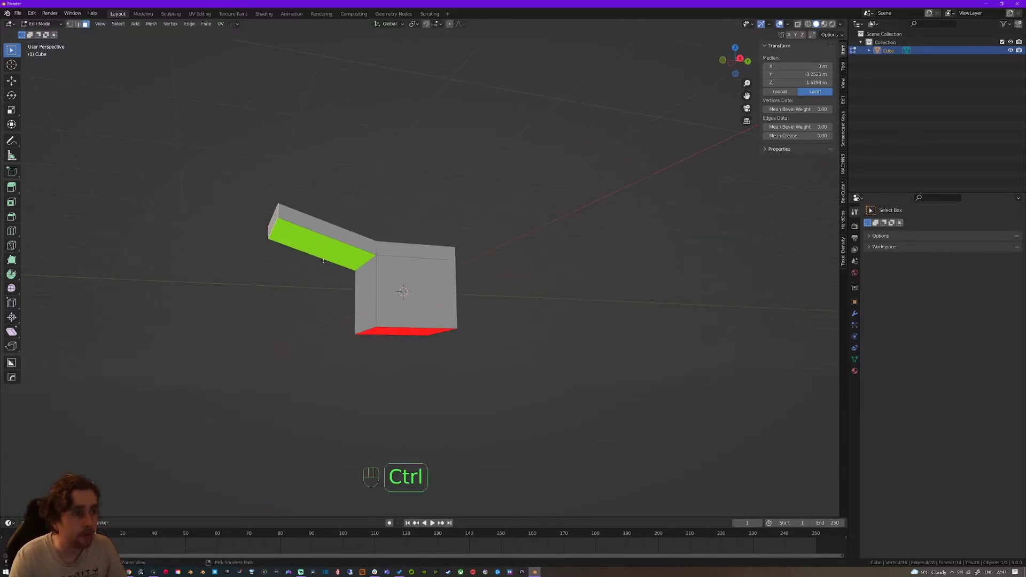
key(ctrl+z)
key(ctrl+z)
key(ctrl+z)
key(ctrl+z)
key(ctrl+z)
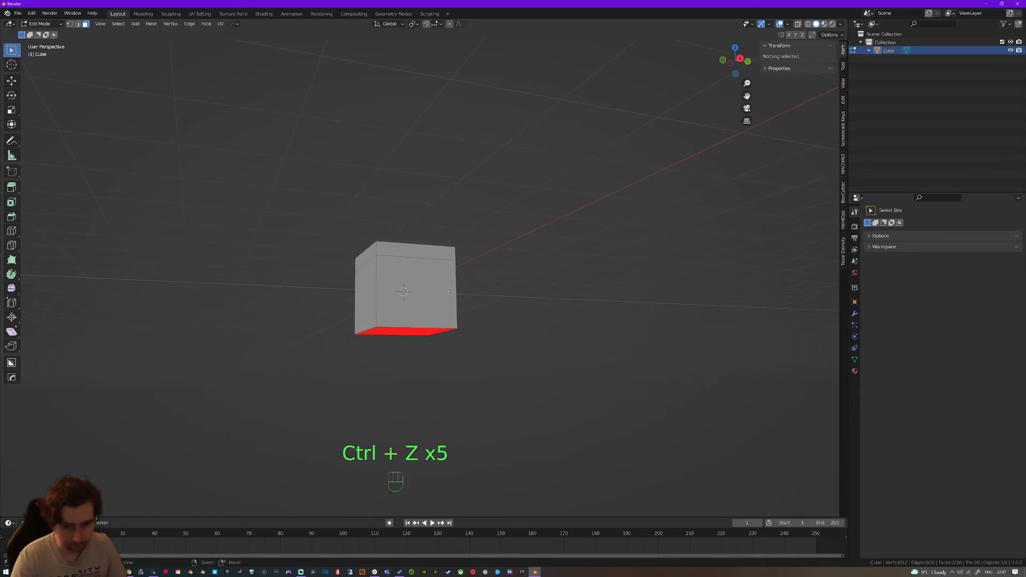
key(a)
key(a)
middle_drag(328, 274, 342, 288)
Delete the cube's extra top edge loop
key(2)
alt+click(396, 272)
key(x)
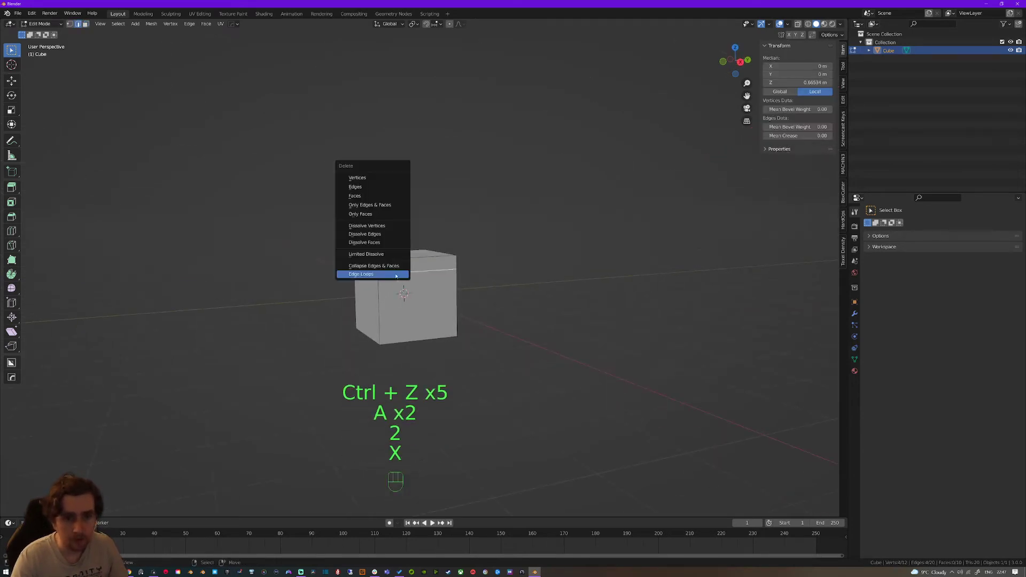
click(387, 274)
Select the front face and switch the Mesh Analysis overlay from Overhang to Thickness
key(3)
key(2)
key(3)
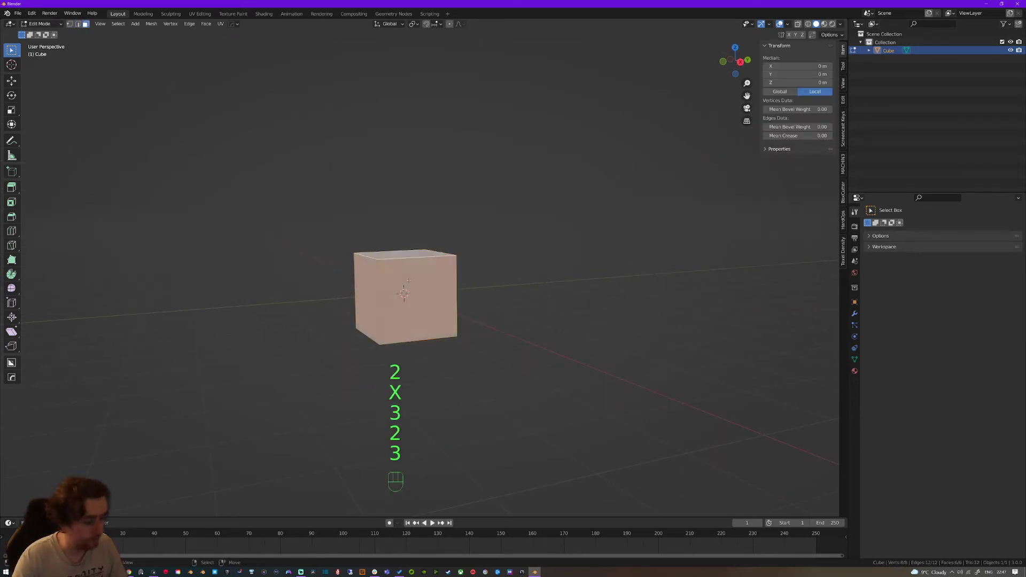
click(416, 288)
click(787, 24)
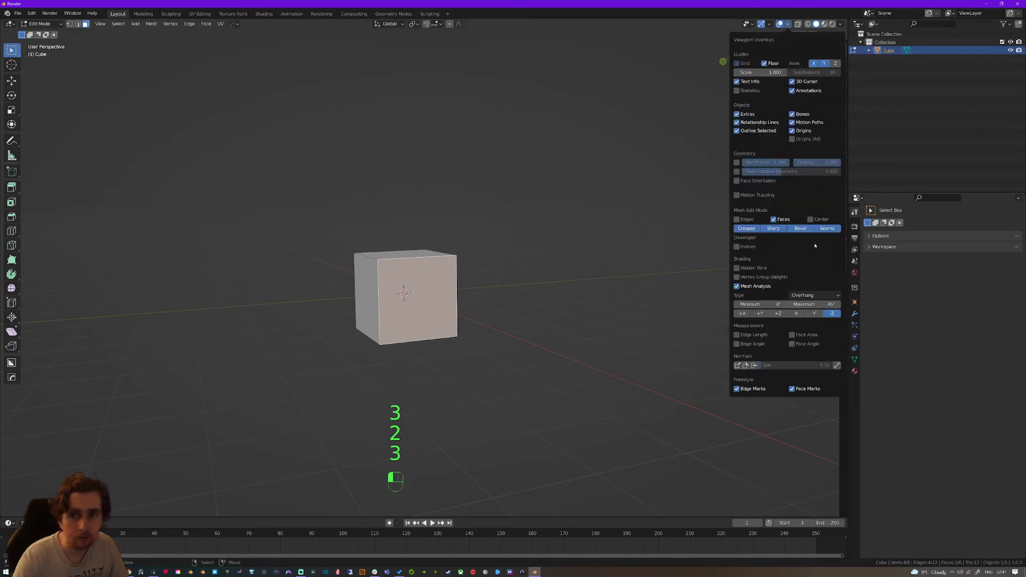
click(815, 294)
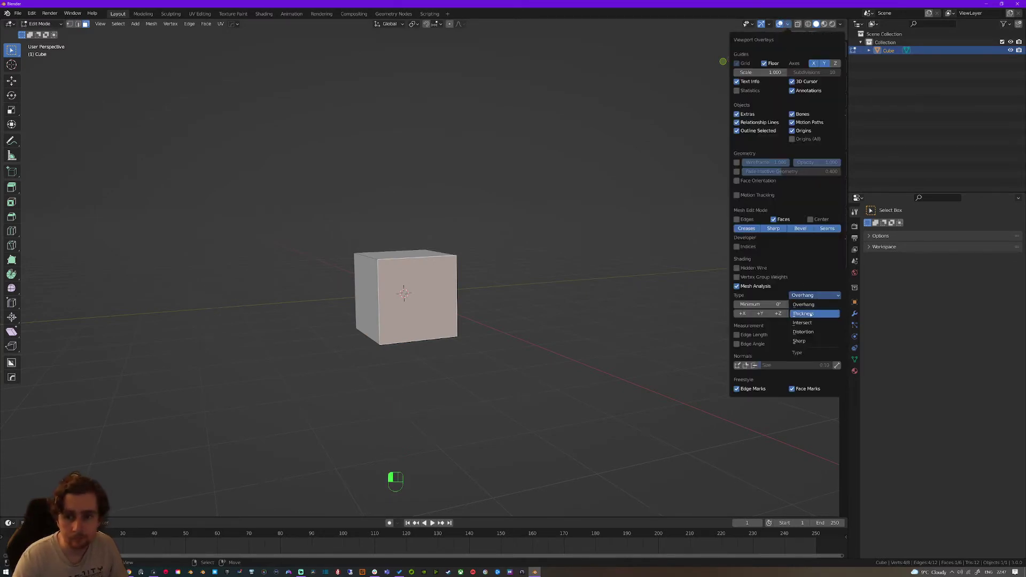
middle_drag(534, 292, 404, 289)
Slide the front face along X to make a thin slab, then undo back to the full cube
key(g)
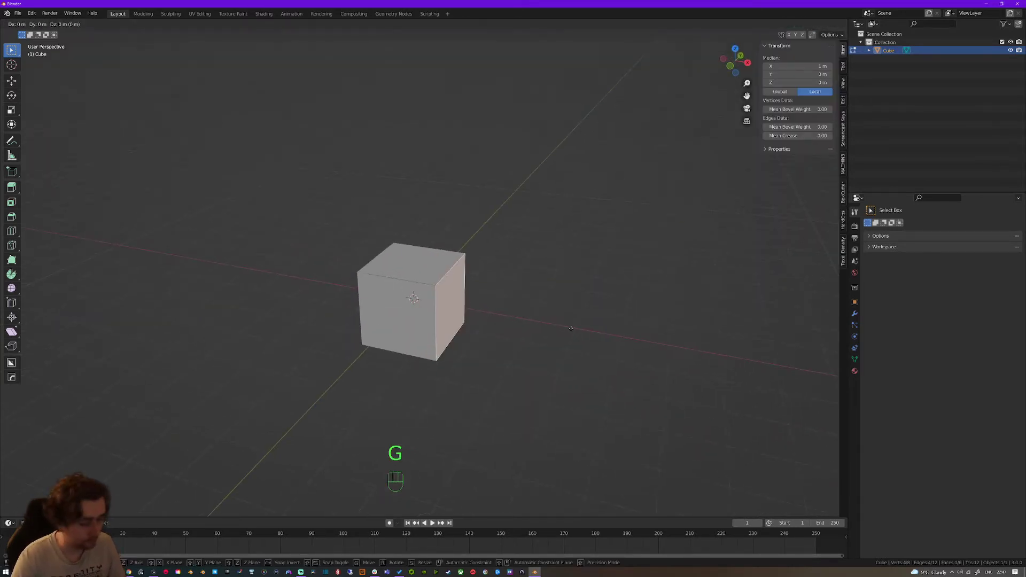
key(x)
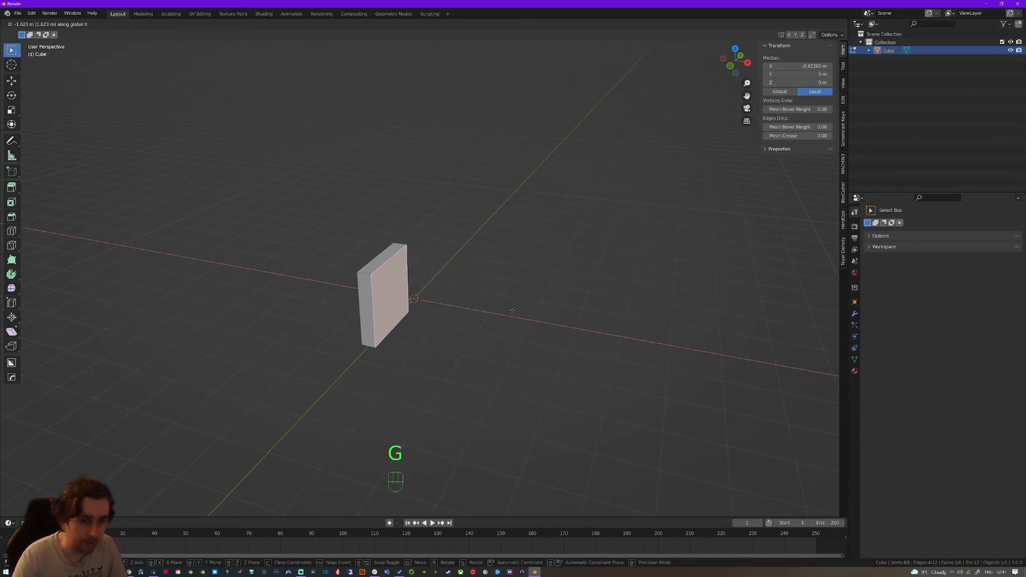
click(499, 309)
middle_drag(500, 309, 436, 259)
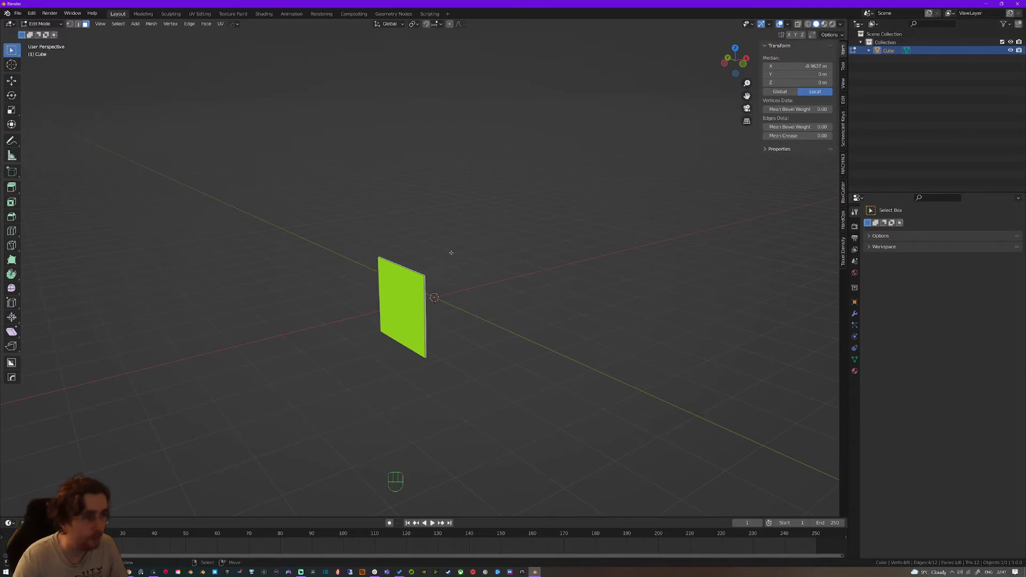
middle_drag(350, 302, 422, 294)
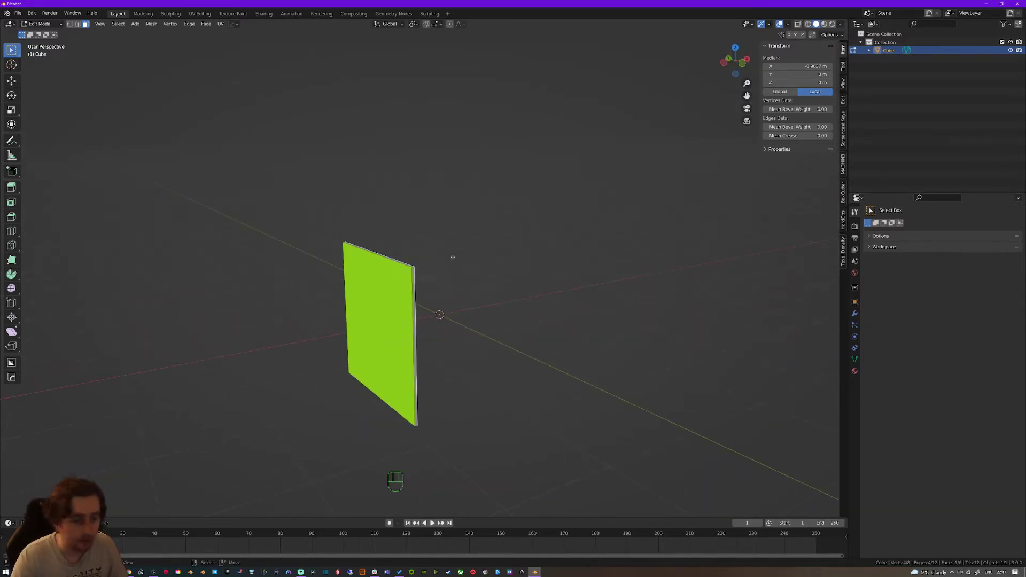
key(g)
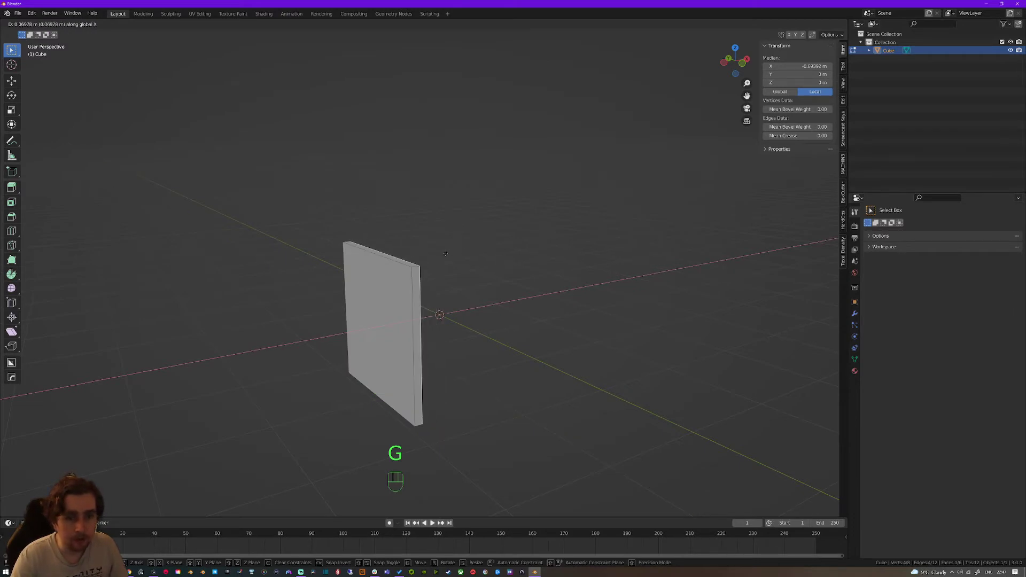
click(443, 253)
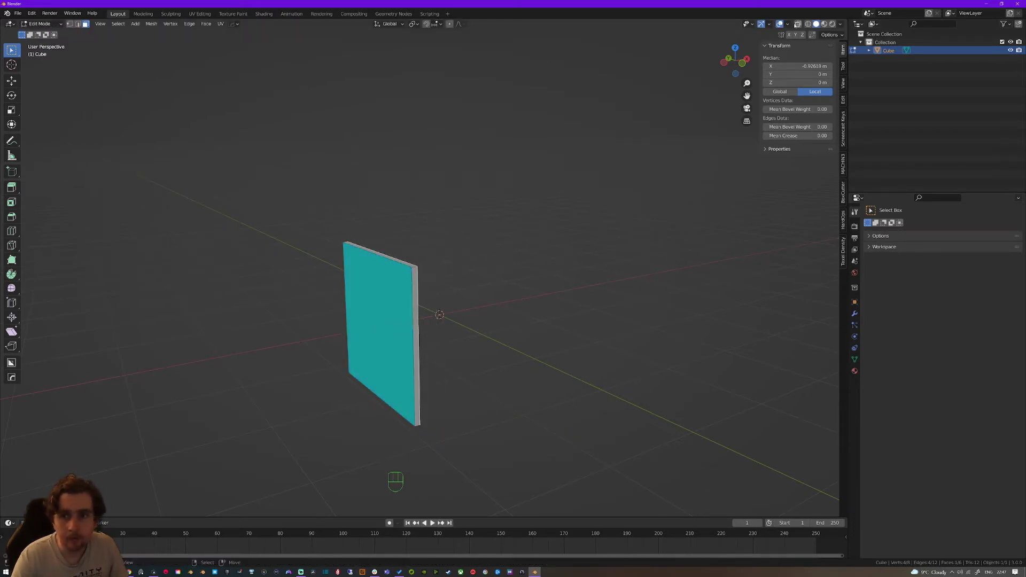
click(790, 24)
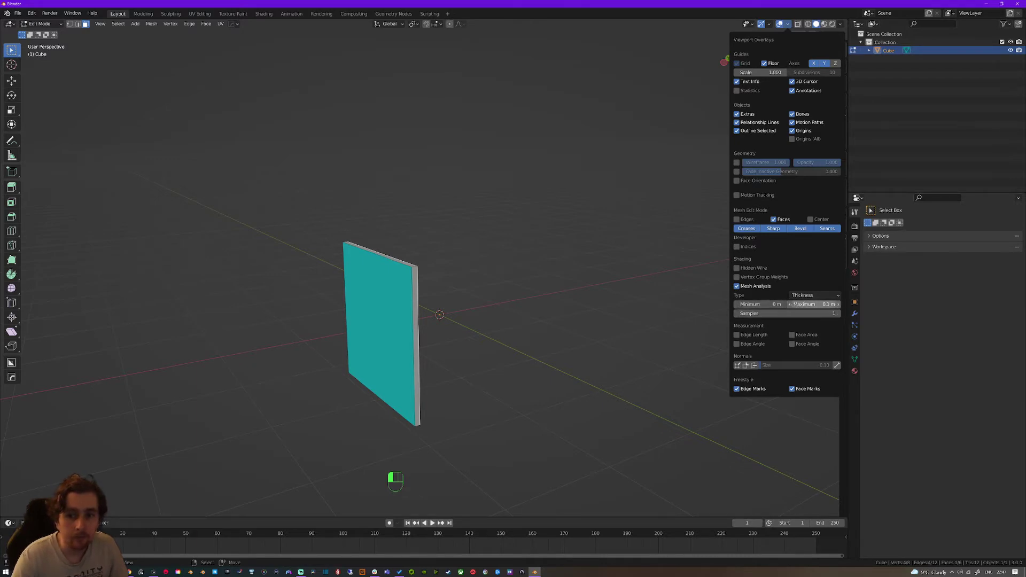
key(ctrl+z)
key(ctrl+z)
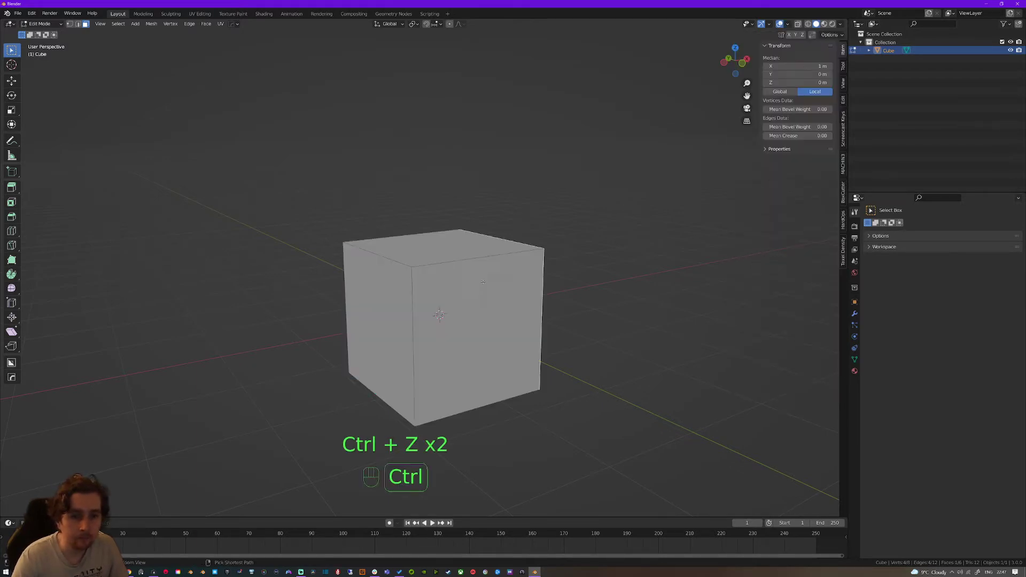
Set the Mesh Analysis type to Intersect
click(786, 25)
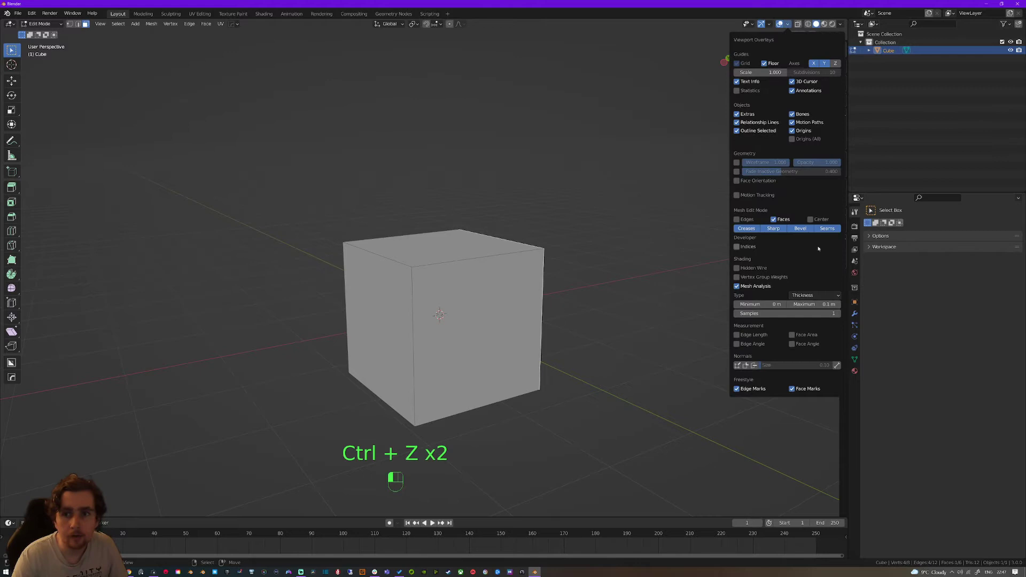
click(810, 295)
click(810, 295)
click(809, 294)
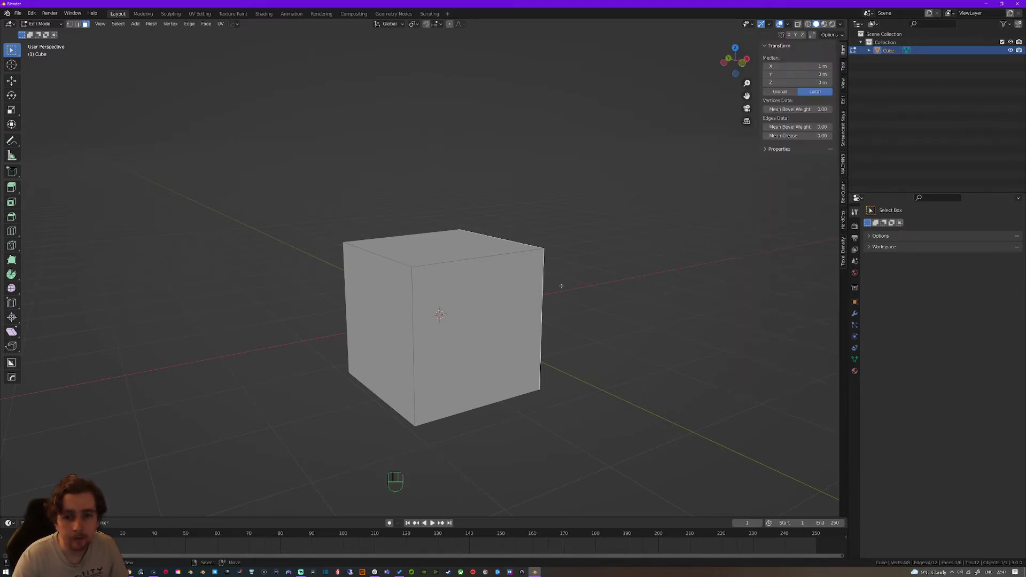
Duplicate the whole cube mesh on top of itself, then undo the duplicate
key(a)
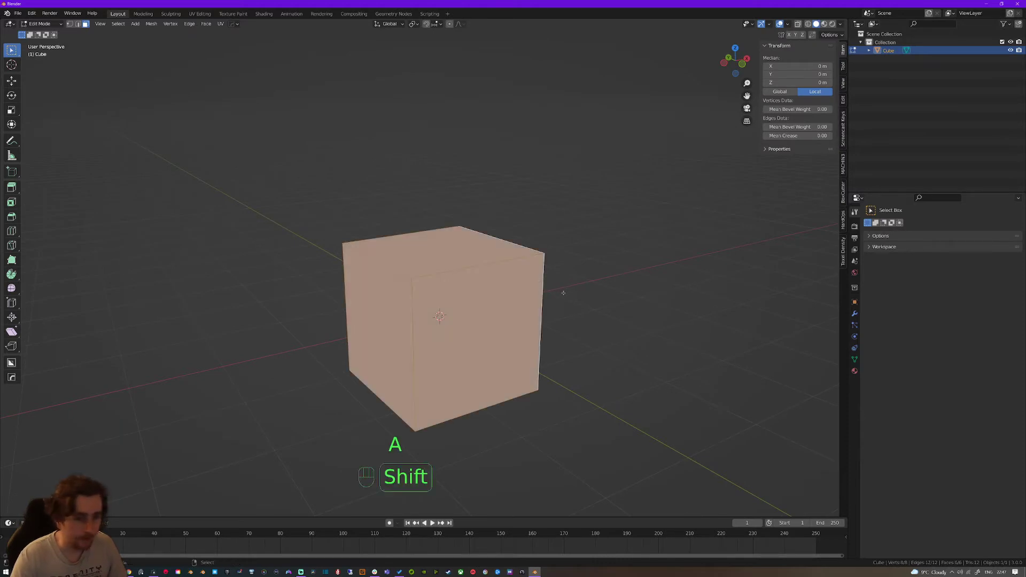
key(shift+d)
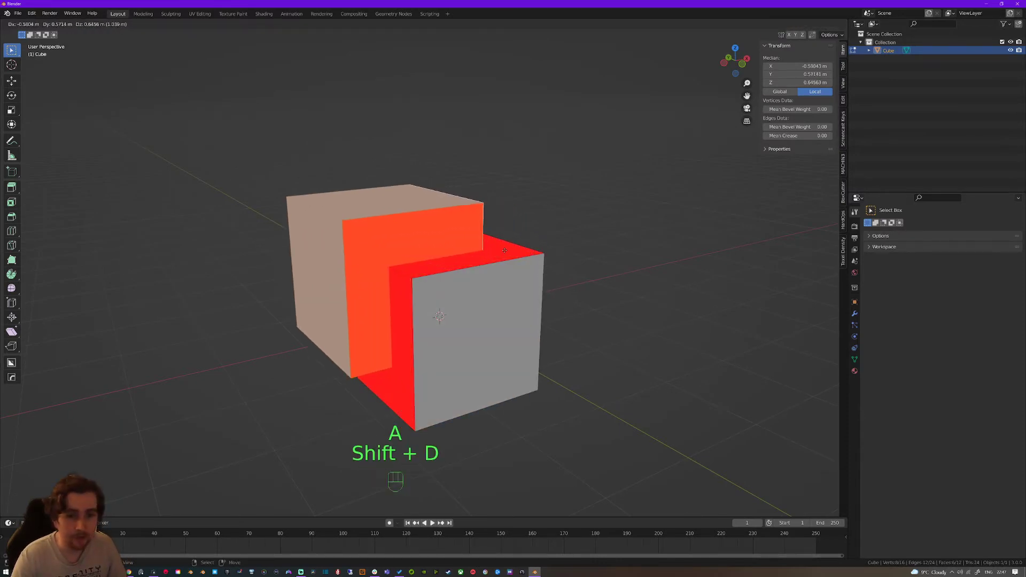
click(467, 246)
middle_drag(467, 246, 361, 261)
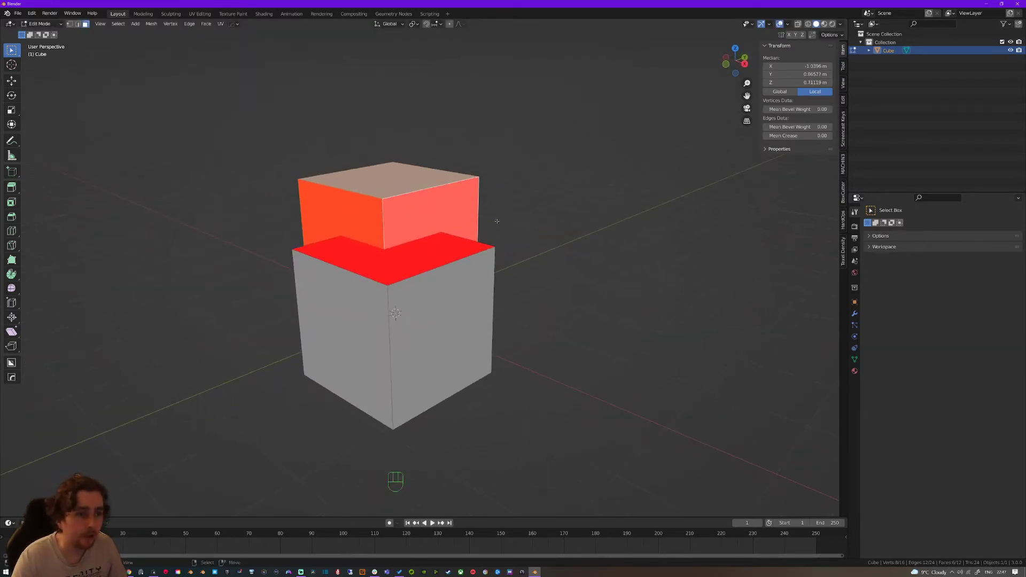
key(ctrl+z)
key(ctrl+z)
key(ctrl+z)
key(Tab)
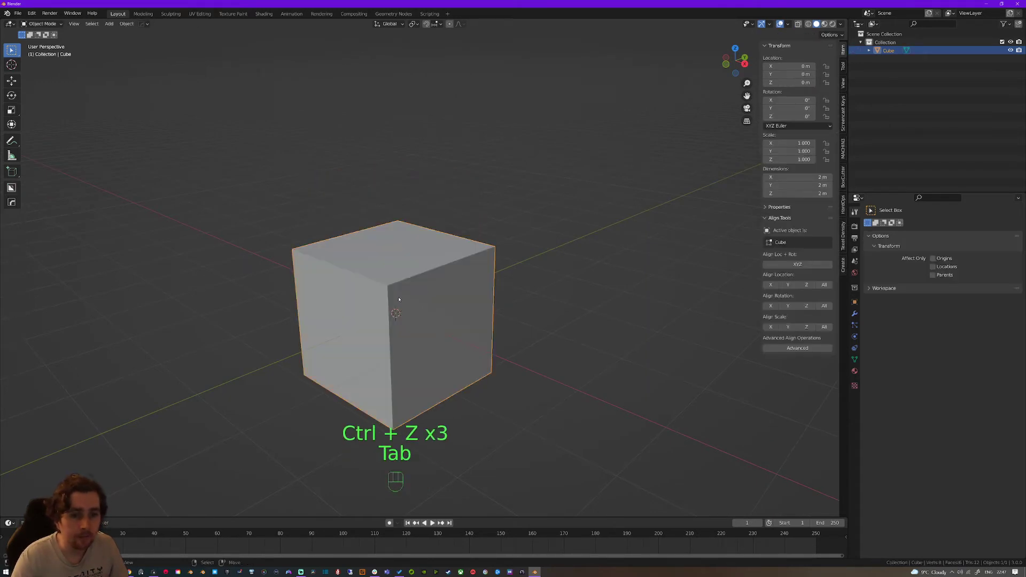
key(Tab)
click(788, 24)
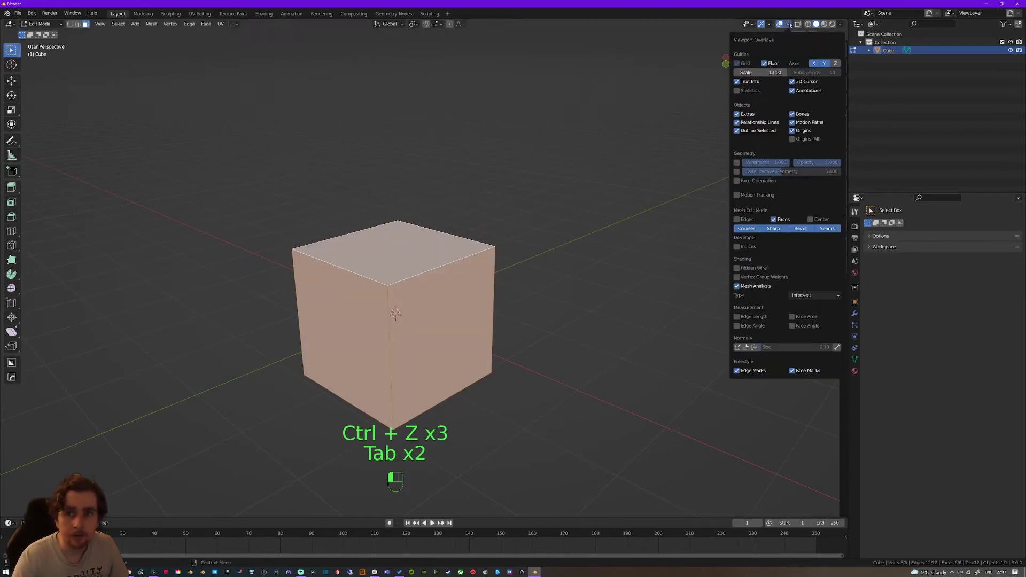
Switch Mesh Analysis to Distortion (5° to 45°), test-rotate the top face, then undo to the plain cube
click(801, 297)
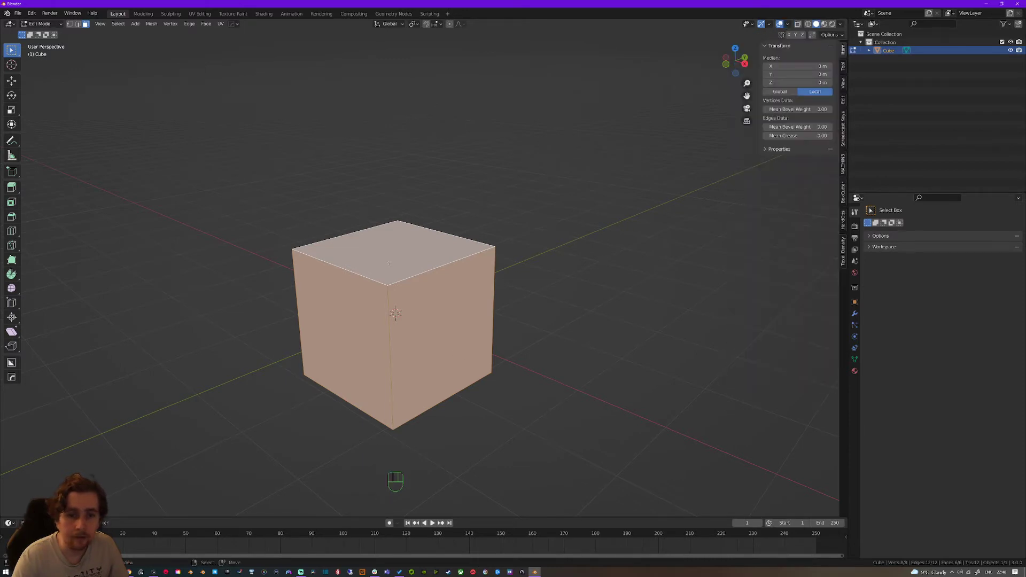
click(388, 263)
key(r)
key(r)
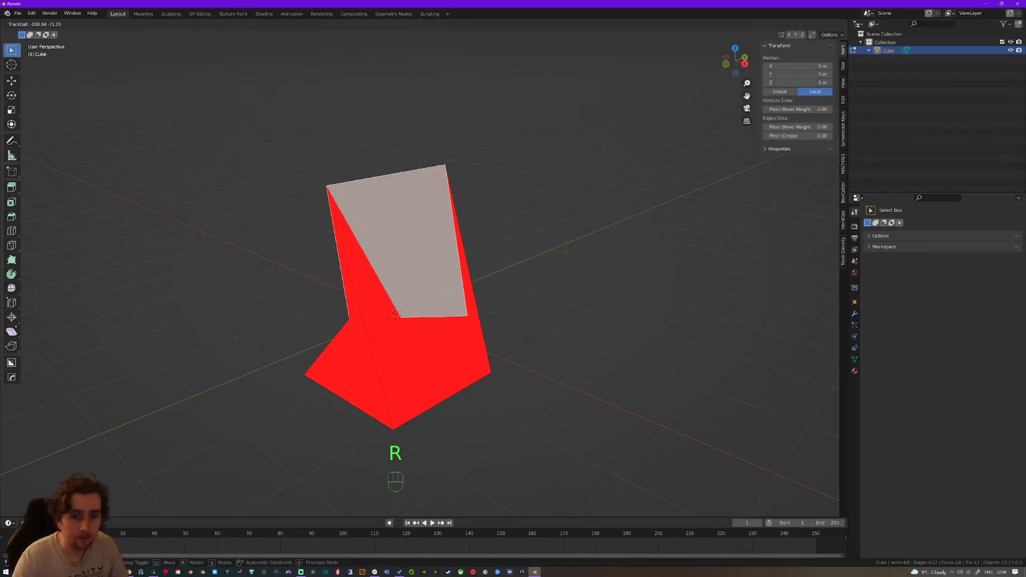
right_click(505, 277)
key(ctrl+z)
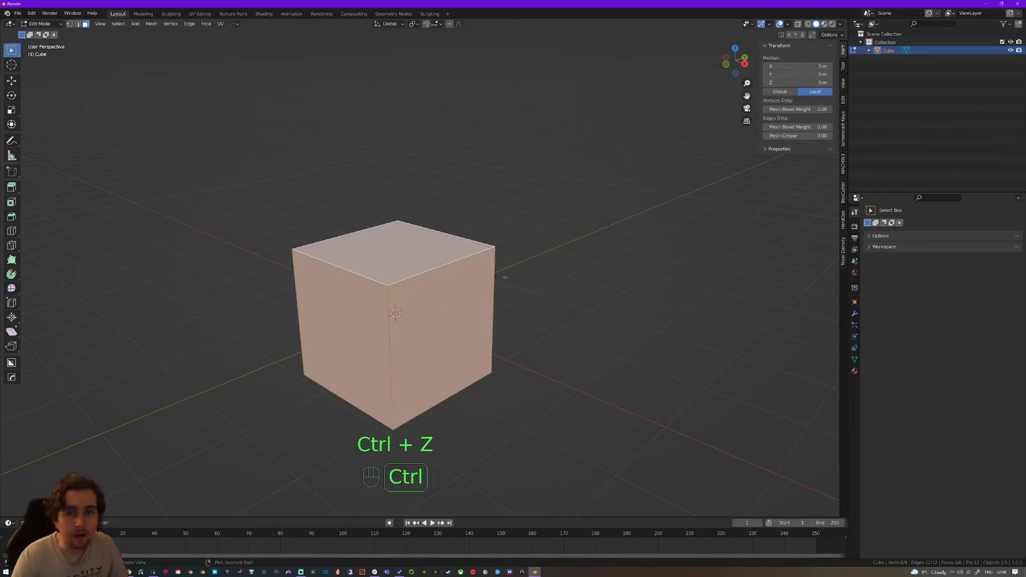
key(ctrl+z)
key(ctrl+z)
Put the cube in Edit Mode with the Viewport Overlays settings showing
click(786, 25)
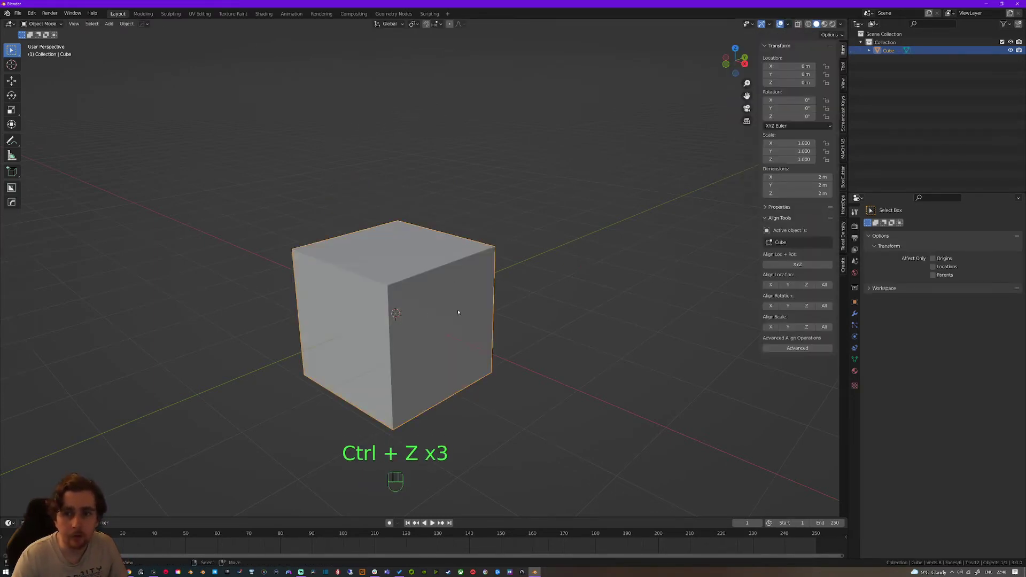
key(Tab)
click(792, 25)
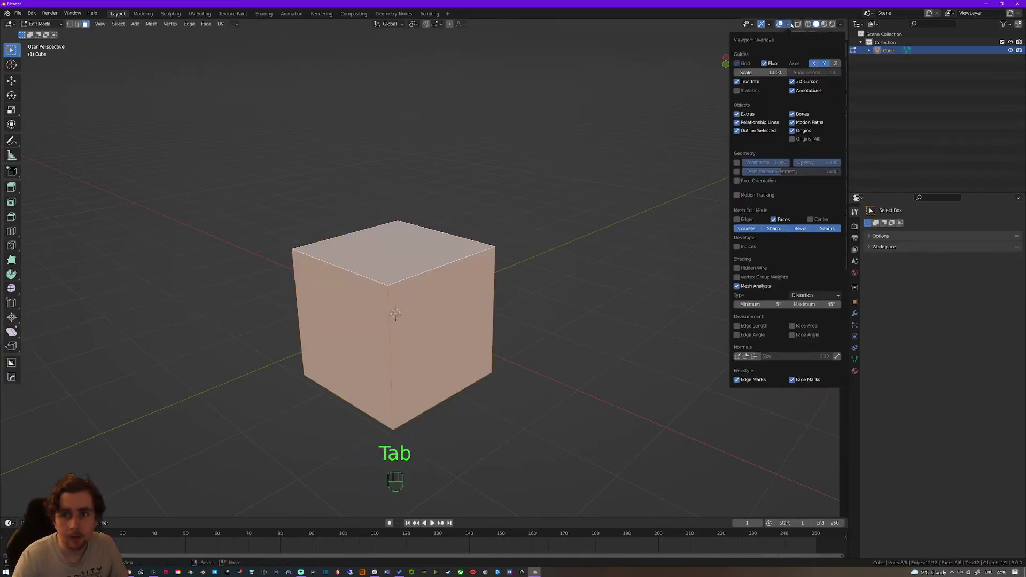
Set Mesh Analysis to Sharp, then trial-move the cube's top-right edge and undo it
click(815, 295)
click(799, 341)
click(416, 276)
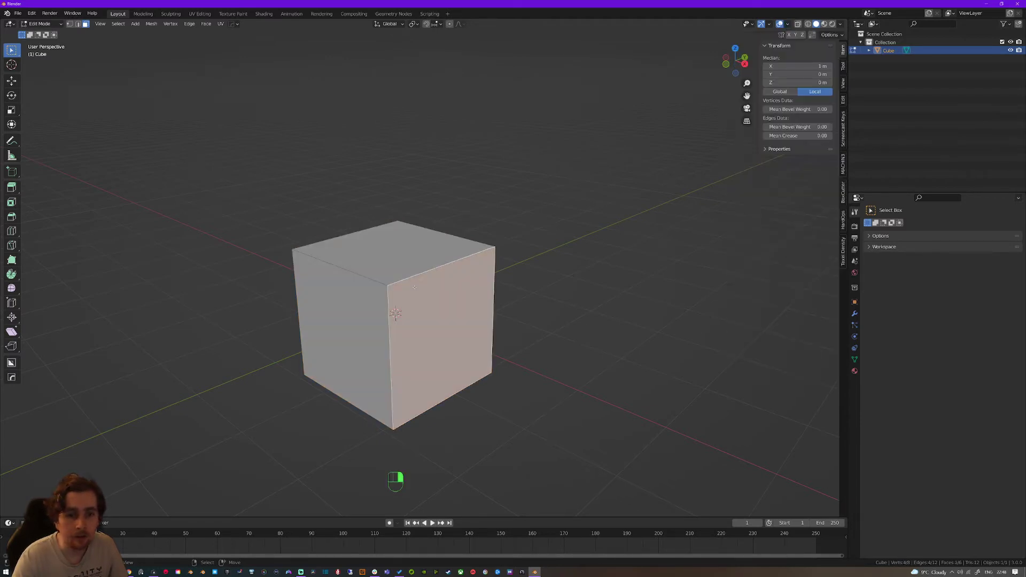
key(2)
click(416, 276)
key(f)
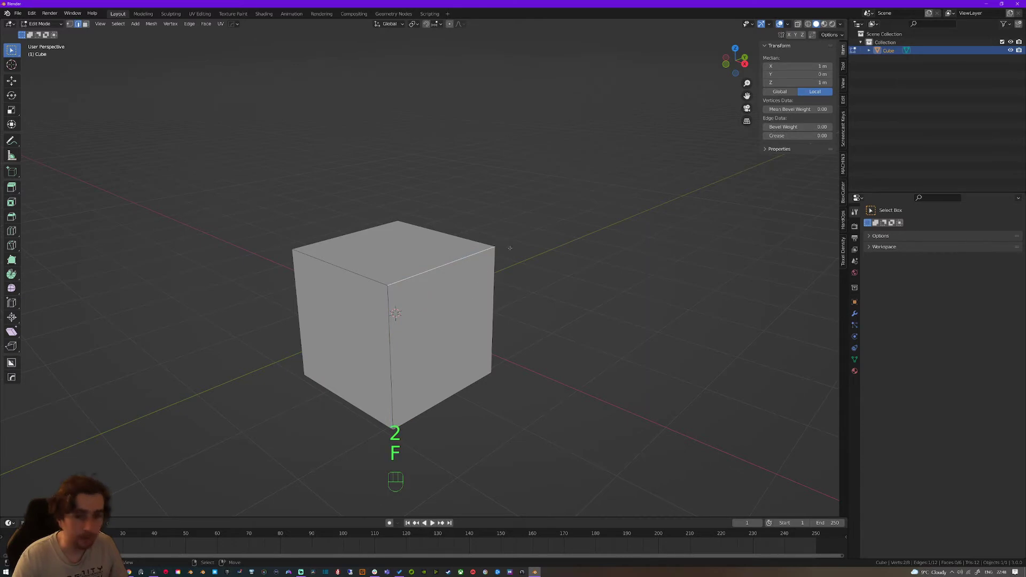
key(g)
click(530, 189)
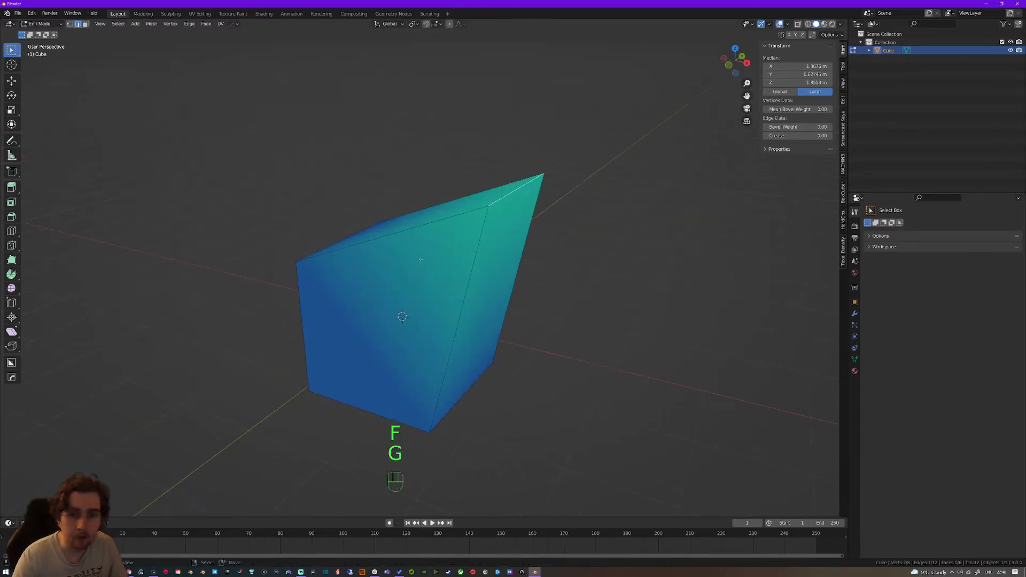
key(ctrl+z)
key(ctrl+z)
key(ctrl+z)
key(ctrl+z)
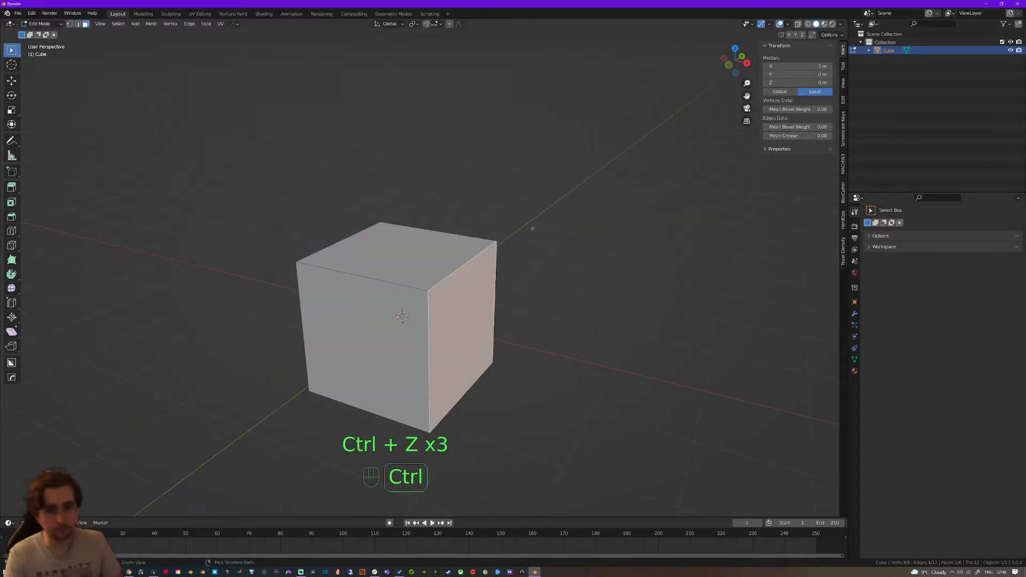
Trial-move the top face, undo it, and return the cube to Object Mode
click(461, 265)
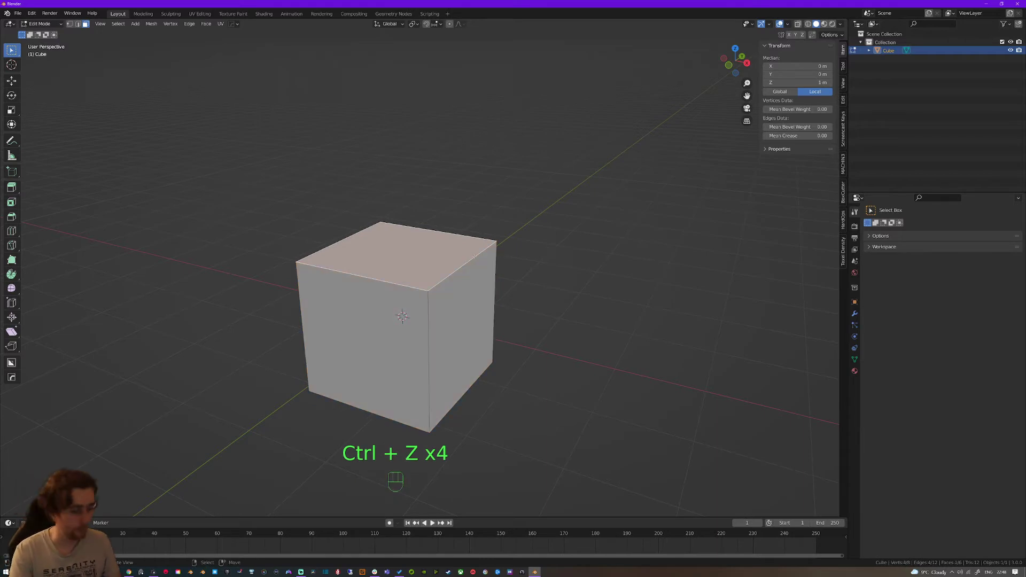
key(g)
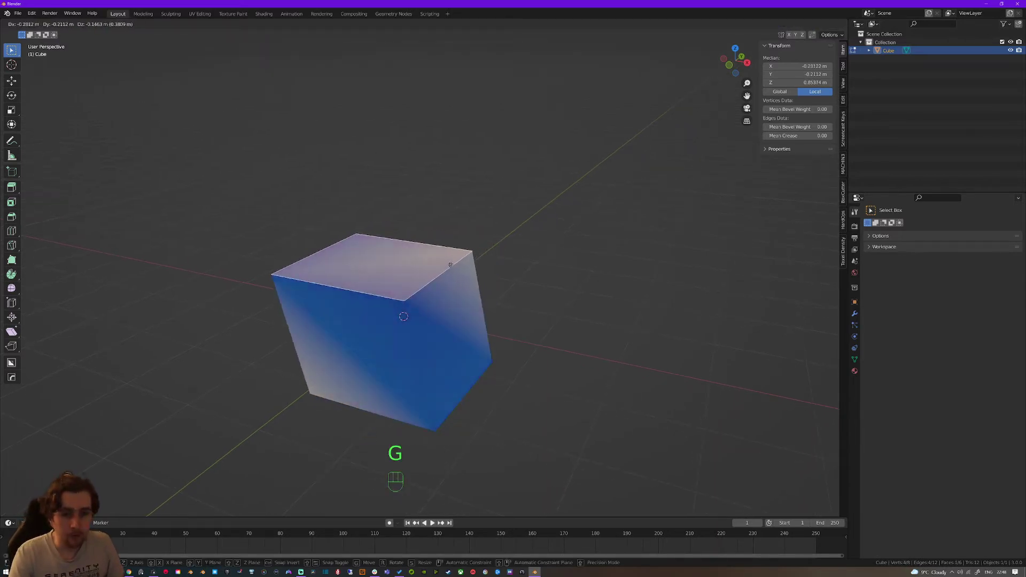
key(ctrl+z)
click(787, 24)
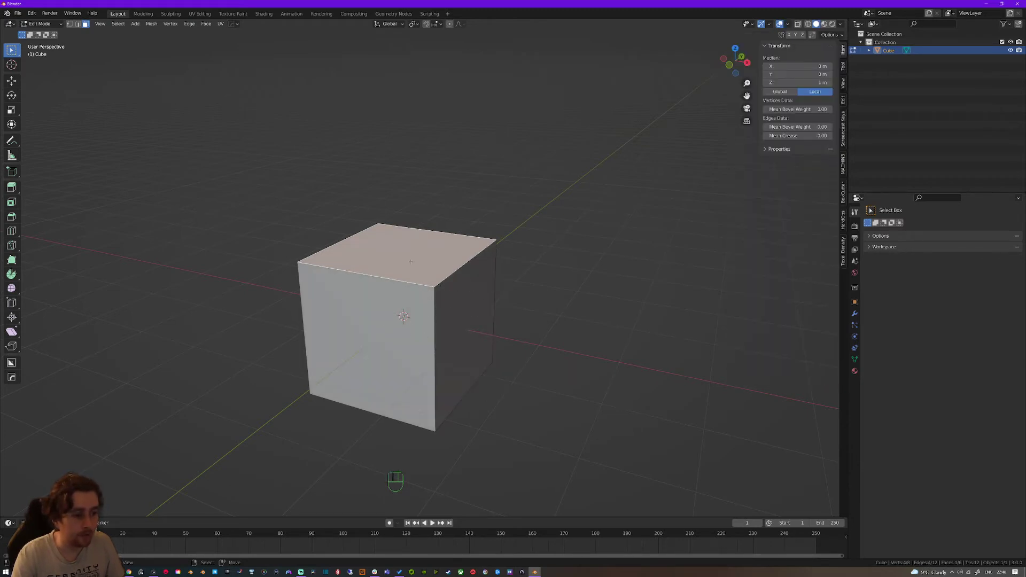
key(Tab)
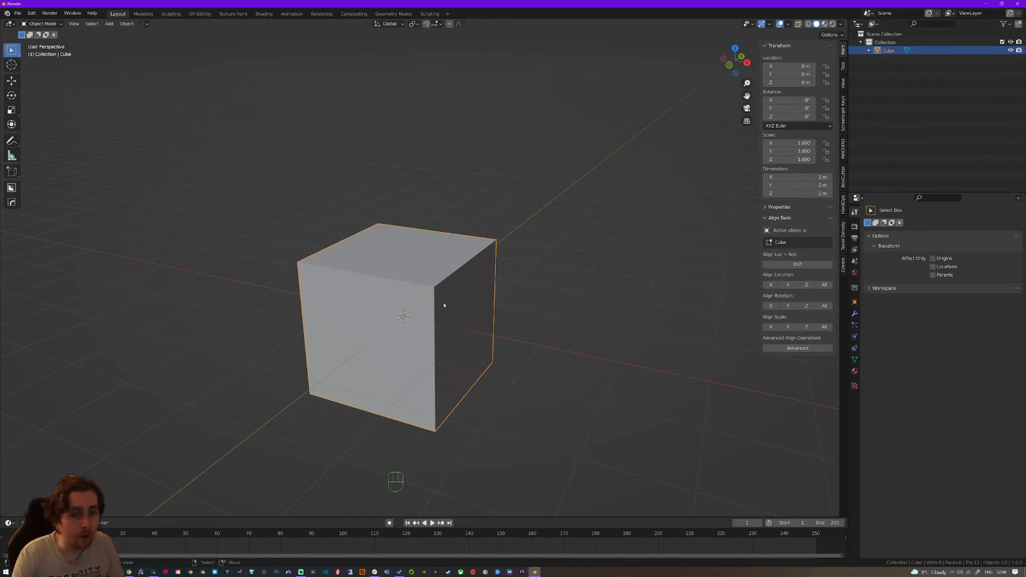
Scale the cube to 0.29 on Y and 5.552 on X to form a long thin wall
middle_drag(444, 305, 529, 320)
key(s)
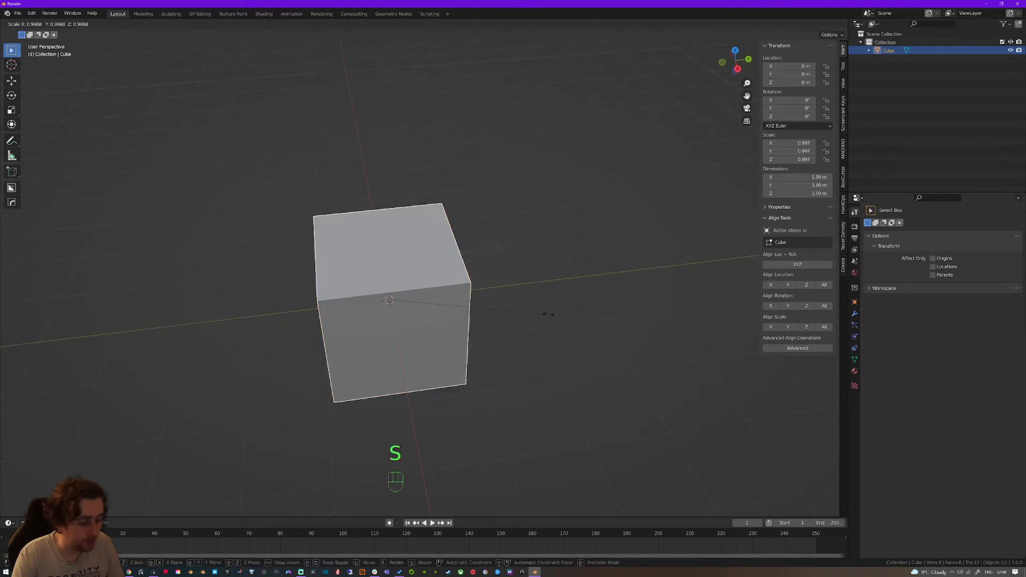
key(y)
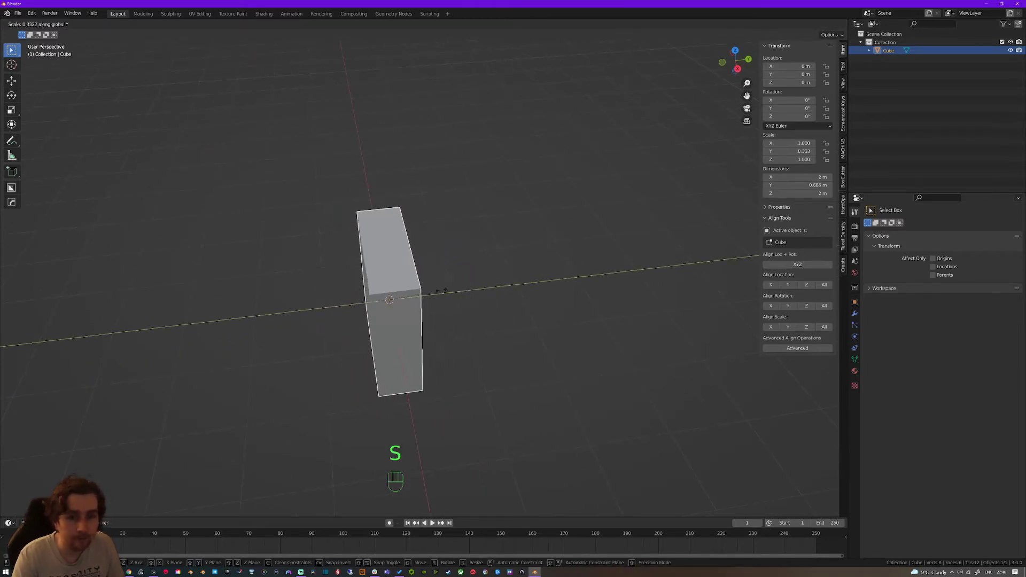
click(407, 293)
key(s)
key(x)
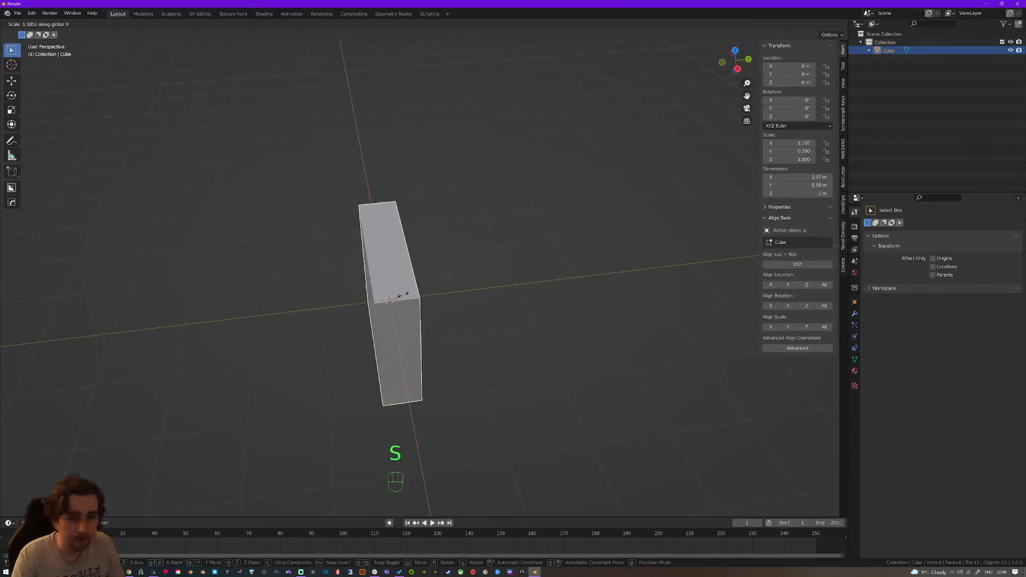
click(451, 285)
middle_drag(452, 286, 377, 291)
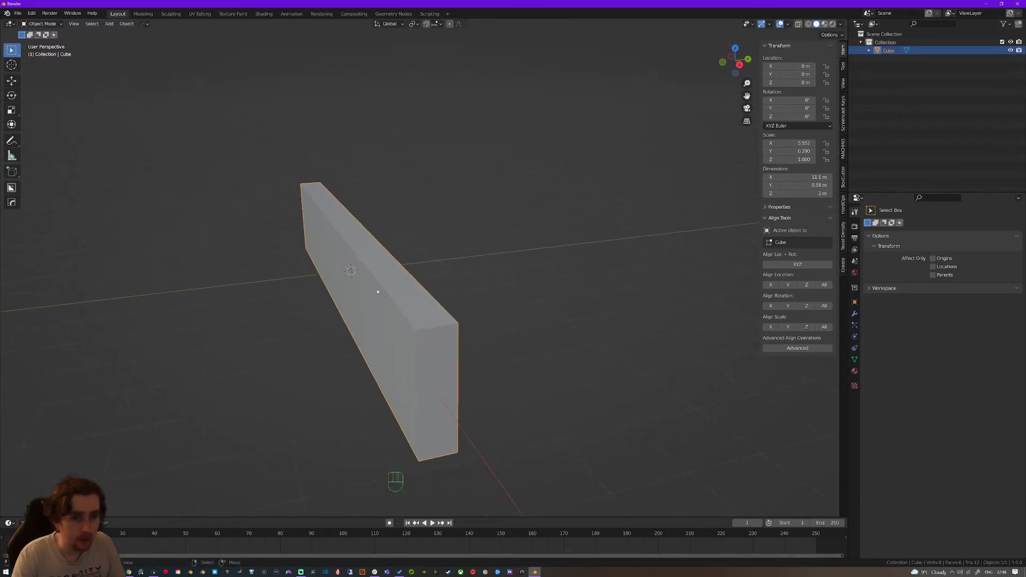
Turn on the Edge Length overlay, check the wall's long and short top edges, then return to Object Mode
key(Tab)
key(2)
click(383, 275)
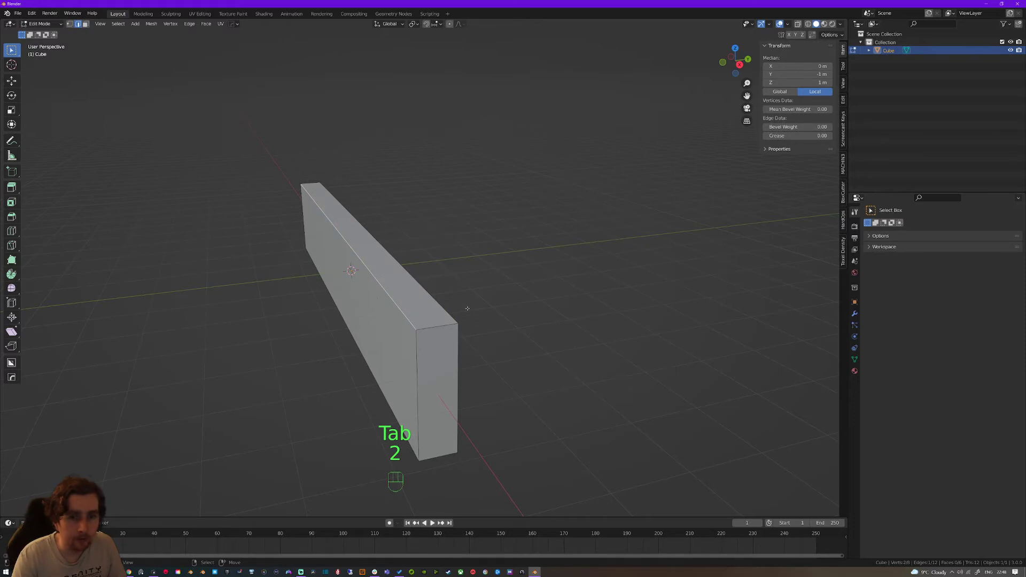
click(770, 25)
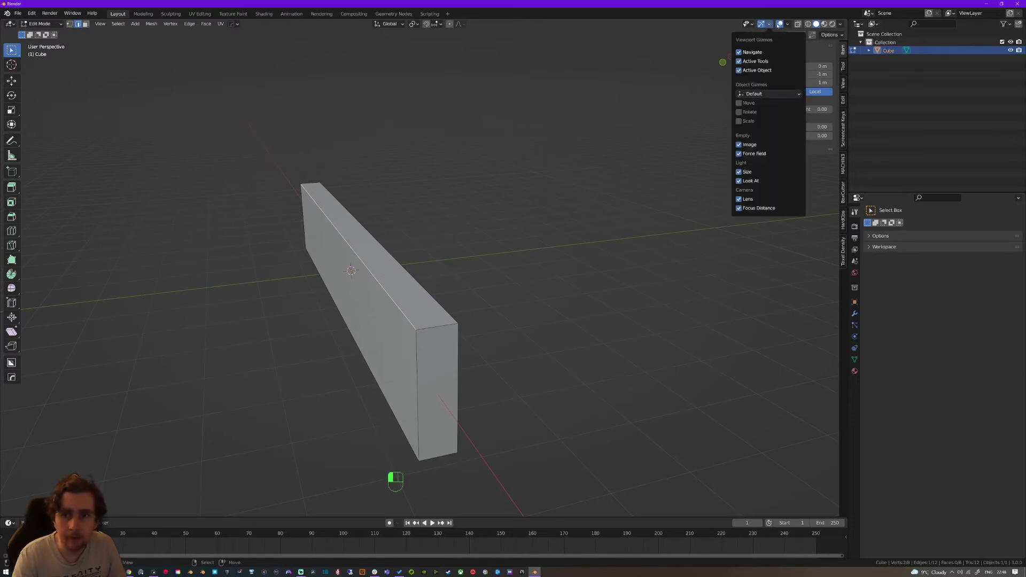
click(788, 24)
click(737, 308)
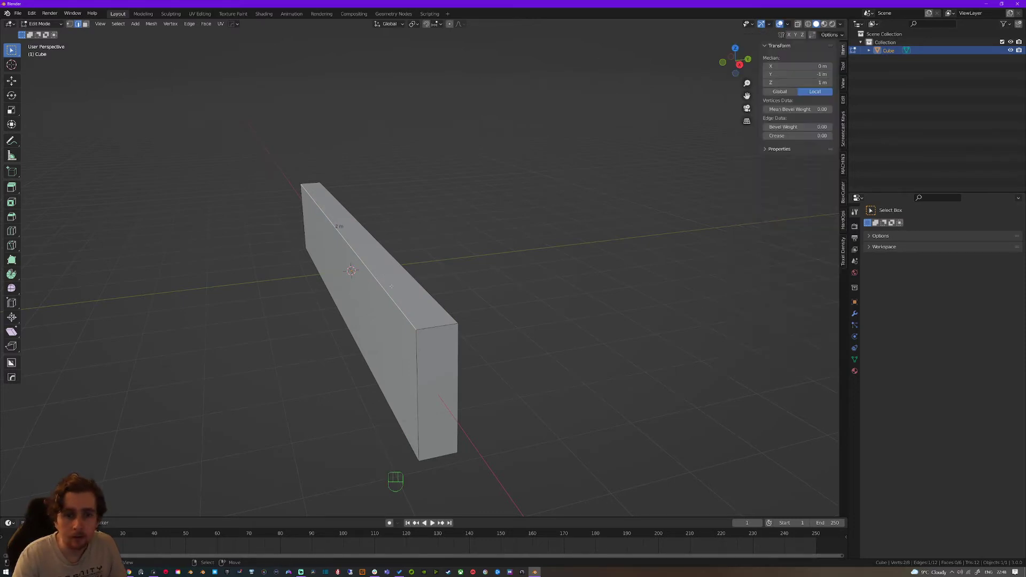
middle_drag(417, 299, 389, 285)
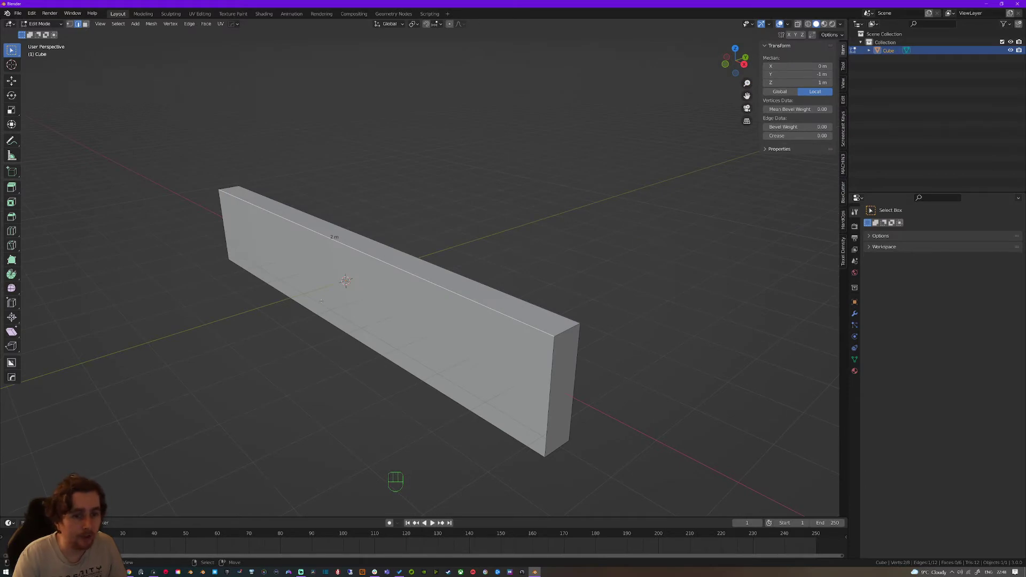
click(574, 327)
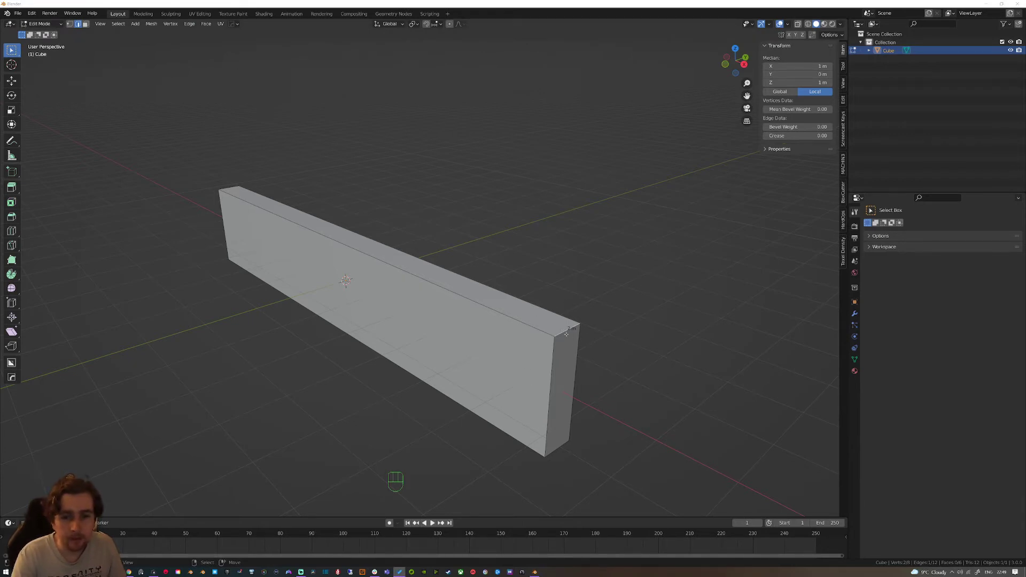
click(480, 286)
key(Tab)
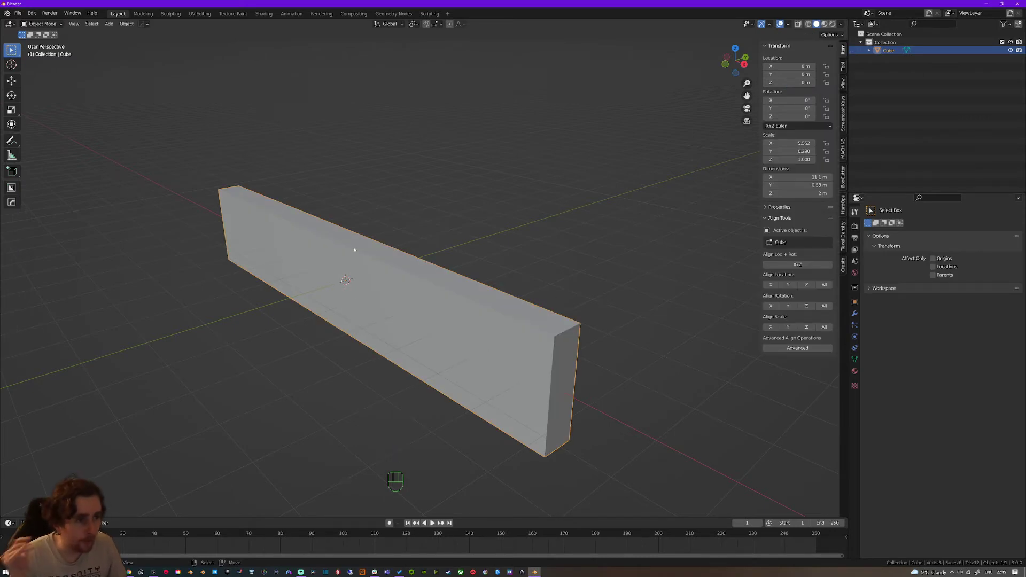
key(ctrl+a)
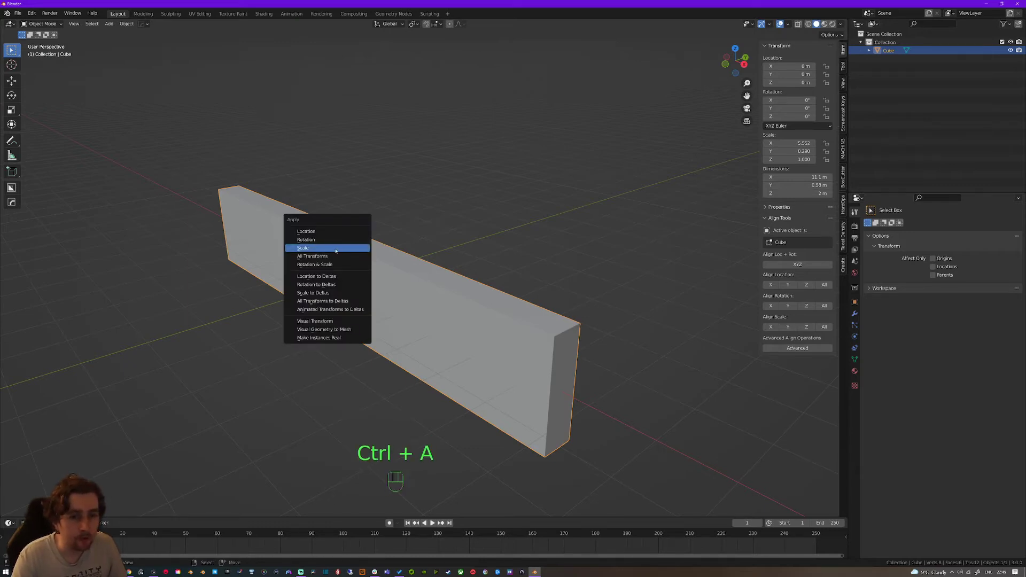
Apply the wall's scale so it reads 1.000 on all axes, then check its edge lengths
click(336, 248)
key(Tab)
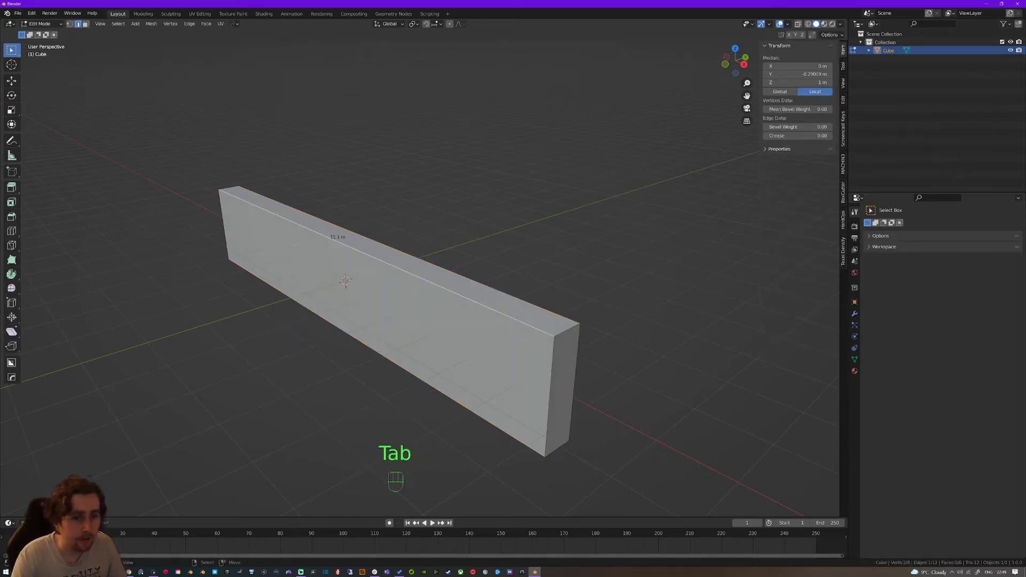
click(588, 340)
click(445, 304)
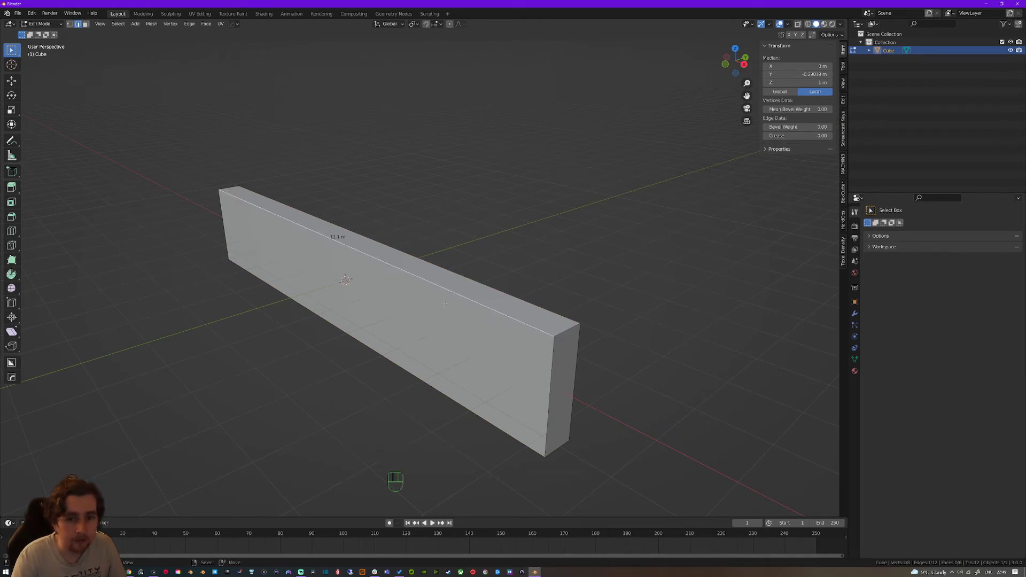
middle_drag(359, 247, 535, 320)
Slide the wall's right end face along X in fine steps
key(3)
key(3)
key(4)
click(566, 316)
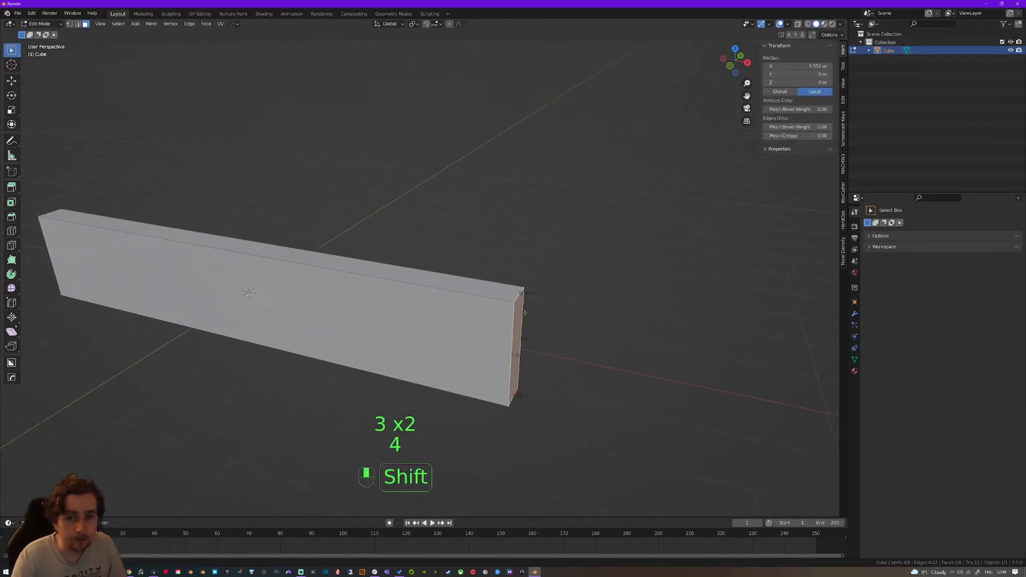
key(g)
key(x)
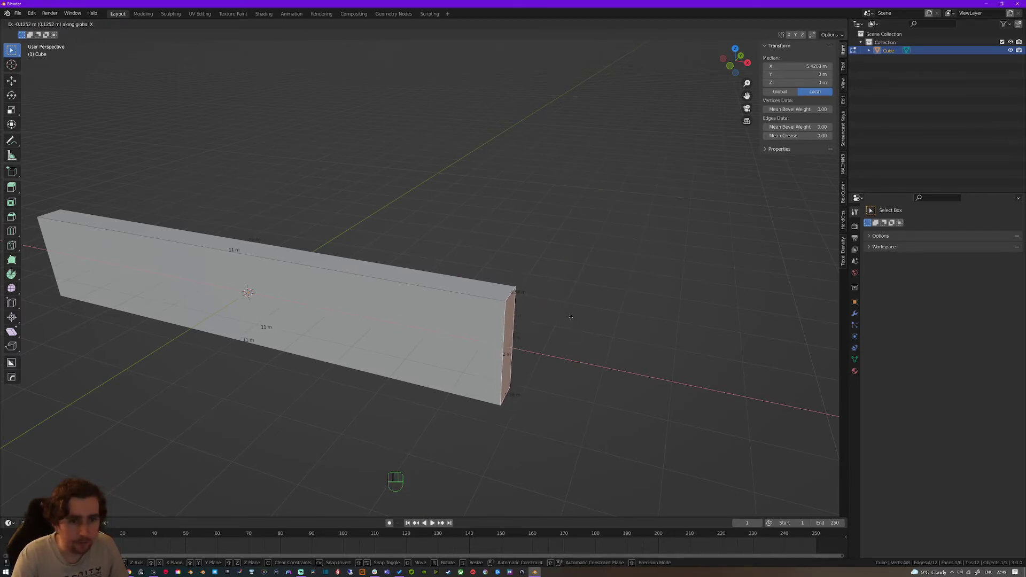
key(shift)
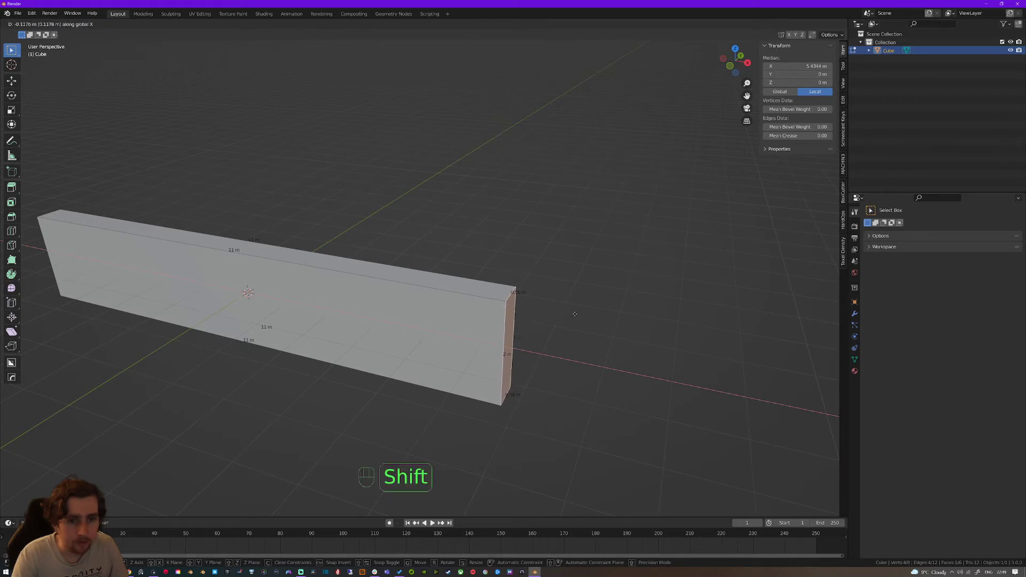
click(609, 289)
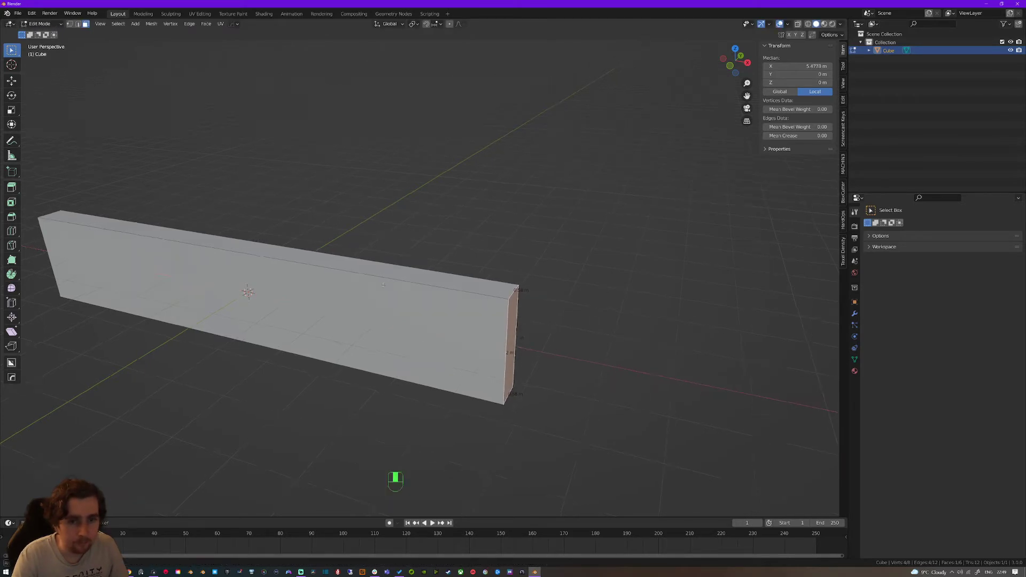
Nudge the end face further along X to sit at 5.4103 m
scroll(427, 292, up, 2)
middle_drag(426, 293, 522, 337)
scroll(420, 295, up, 2)
key(g)
key(shift)
key(shift)
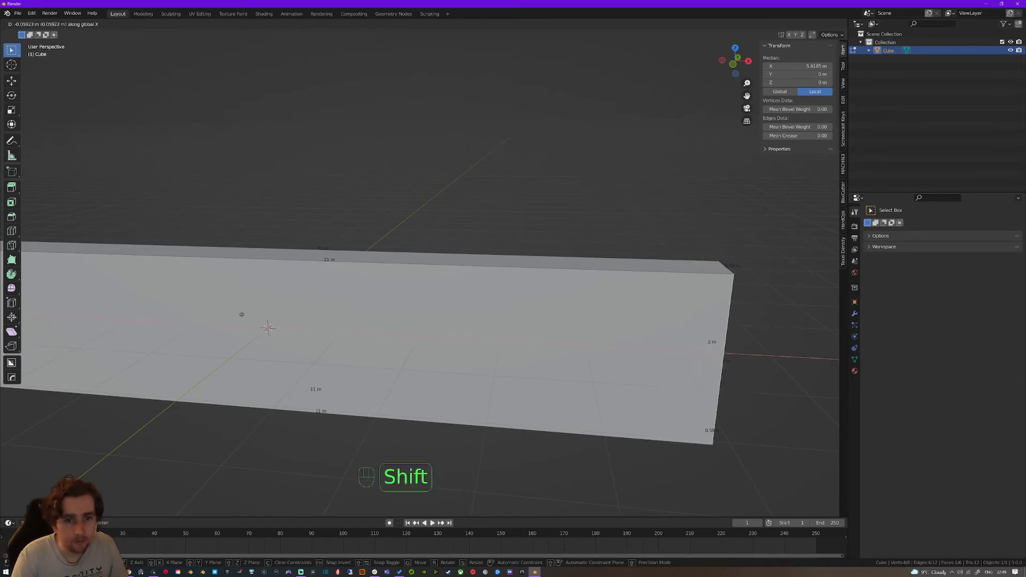
mouse_move(279, 300)
middle_drag(279, 299, 438, 305)
click(601, 291)
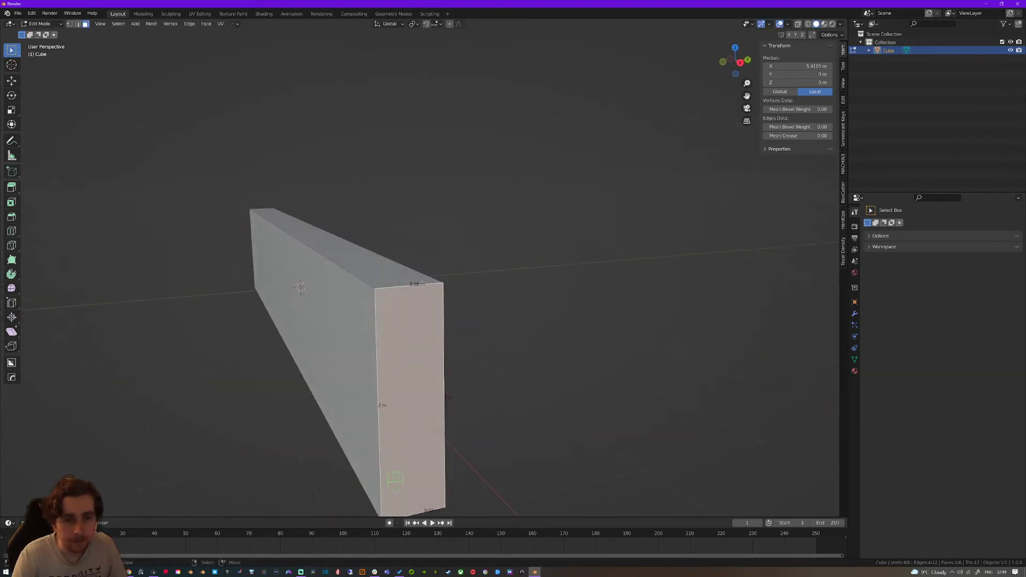
Shift the wall's long side face slightly along Y in fine steps, changing its thickness
click(306, 318)
key(g)
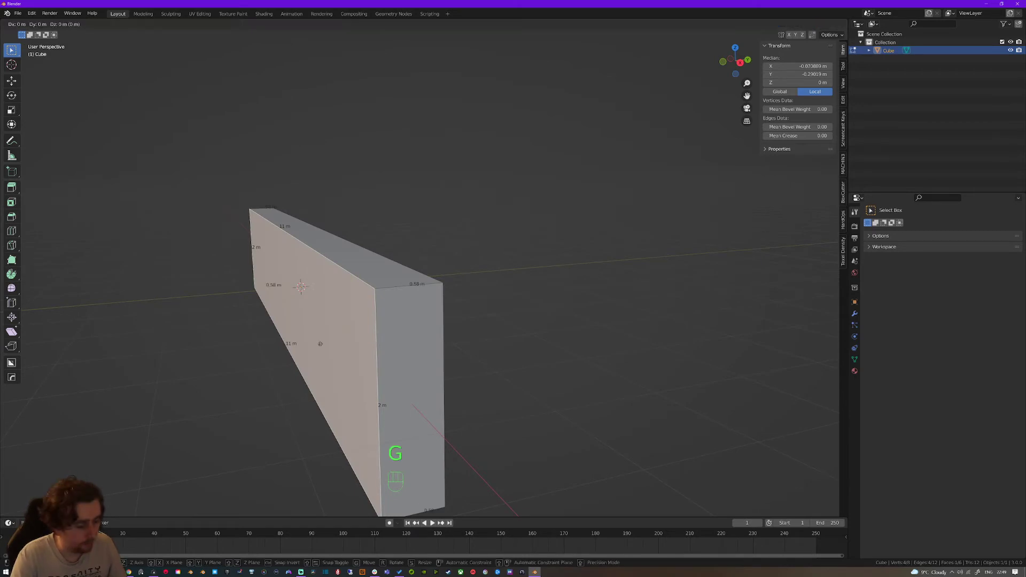
key(y)
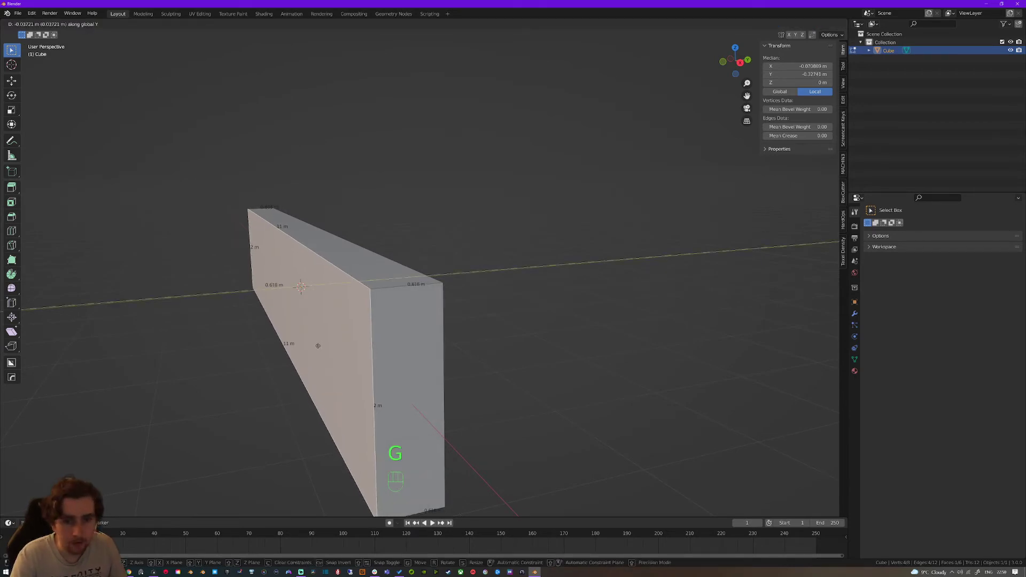
key(shift)
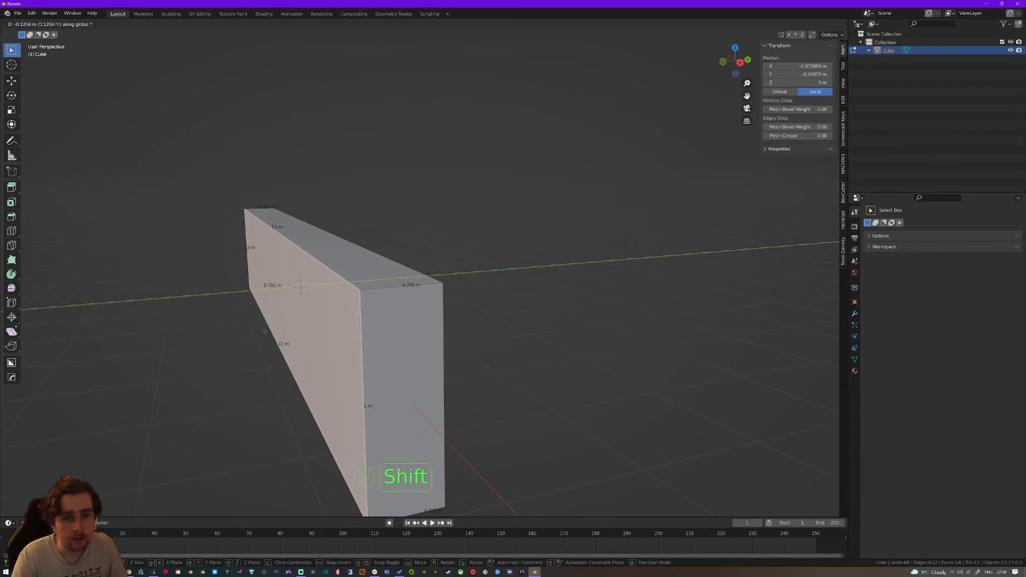
click(266, 330)
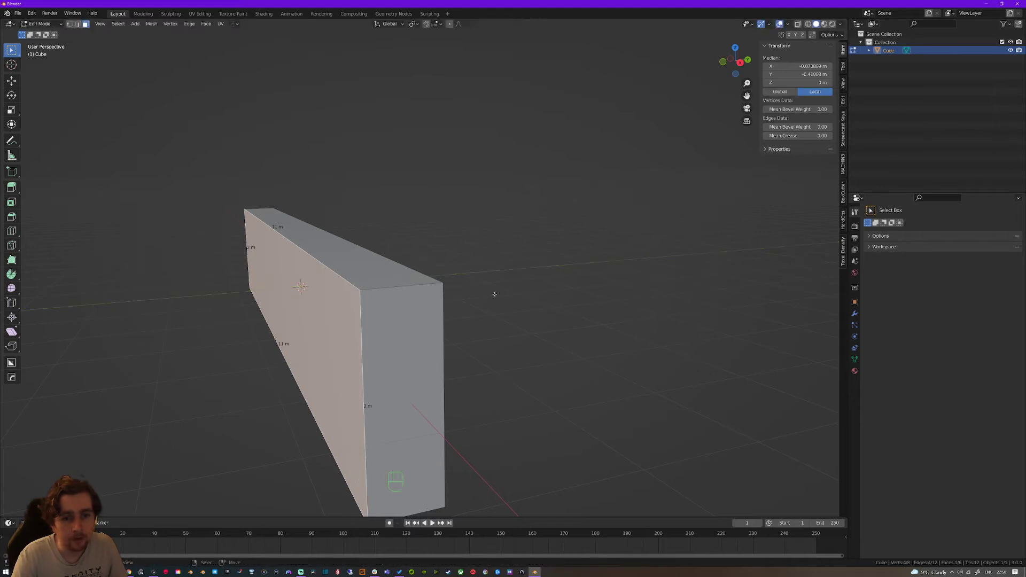
click(393, 308)
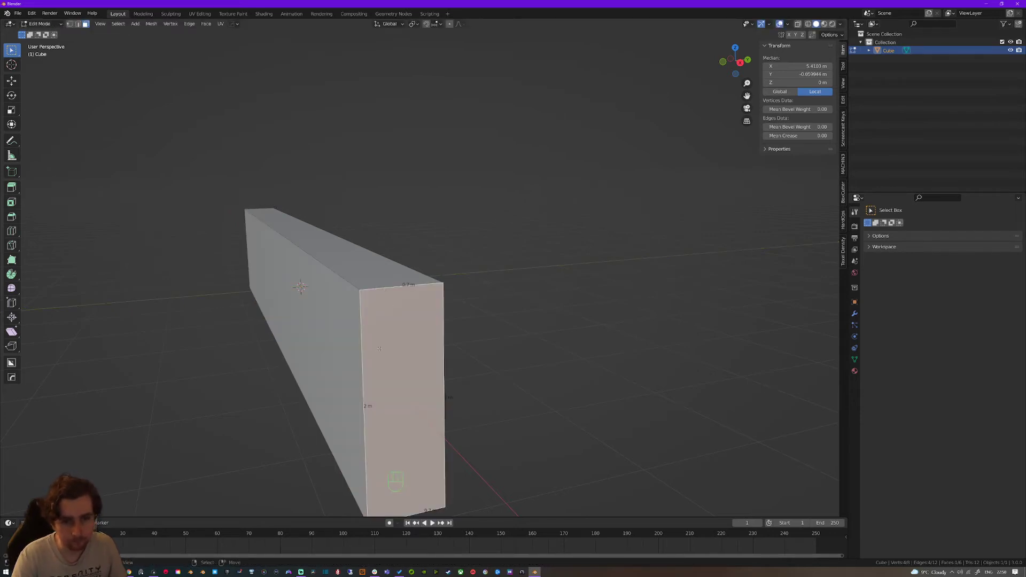
middle_drag(391, 324, 441, 271)
key(Tab)
key(Tab)
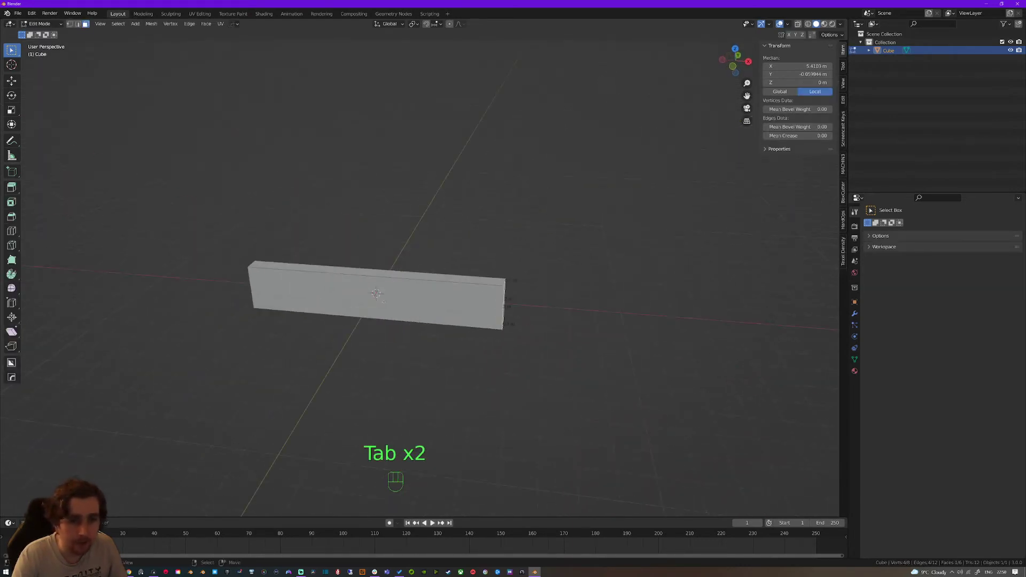
Add six evenly spaced vertical edge loops across the wall
scroll(442, 271, up, 3)
key(ctrl+r)
scroll(350, 280, up, 2)
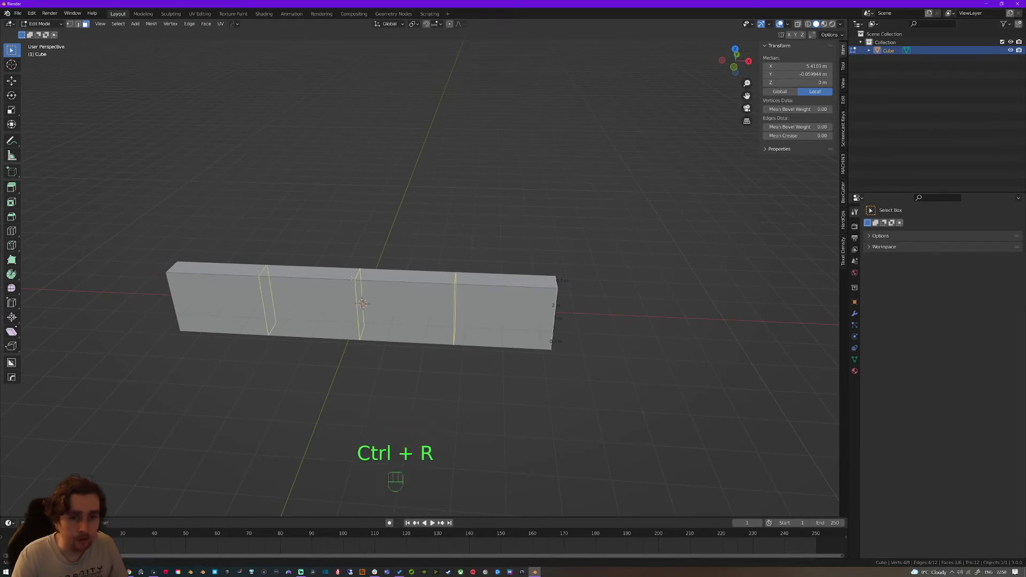
scroll(352, 279, up, 1)
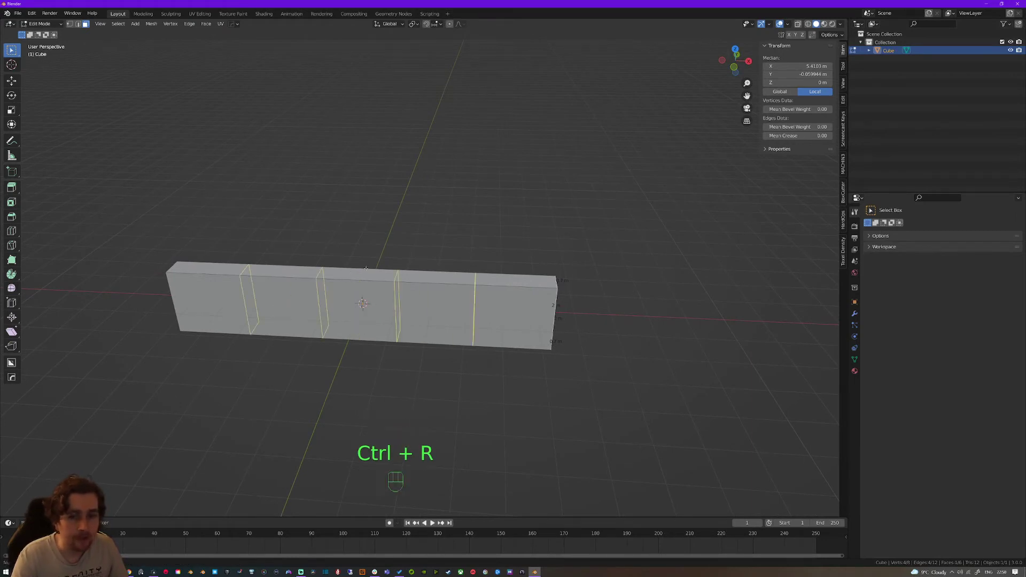
scroll(319, 283, up, 1)
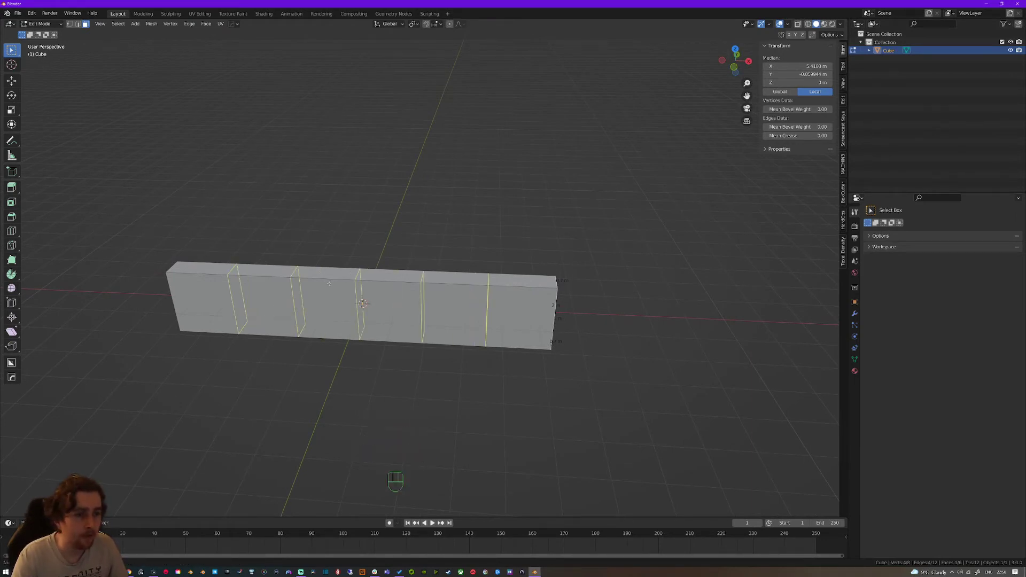
scroll(329, 284, up, 3)
scroll(328, 282, down, 2)
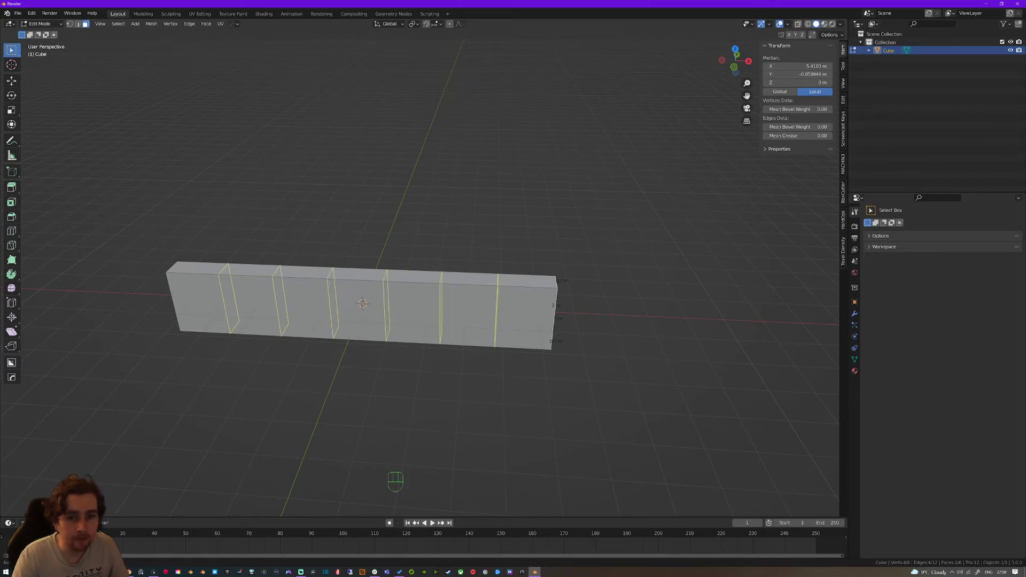
click(327, 282)
right_click(402, 288)
Select the wall's top edges and slide one vertical edge loop along X
click(289, 278)
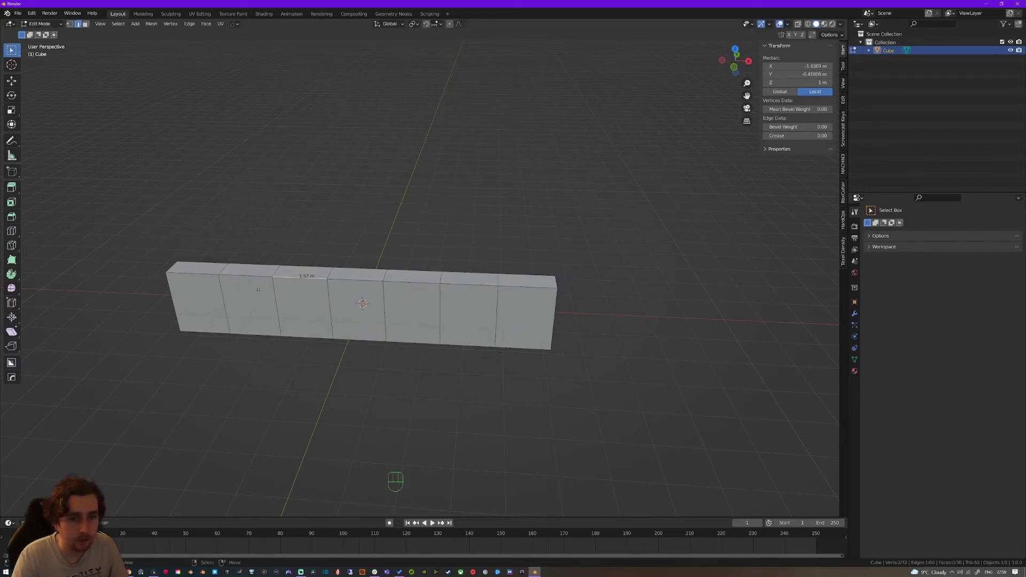
shift+click(226, 282)
click(526, 279)
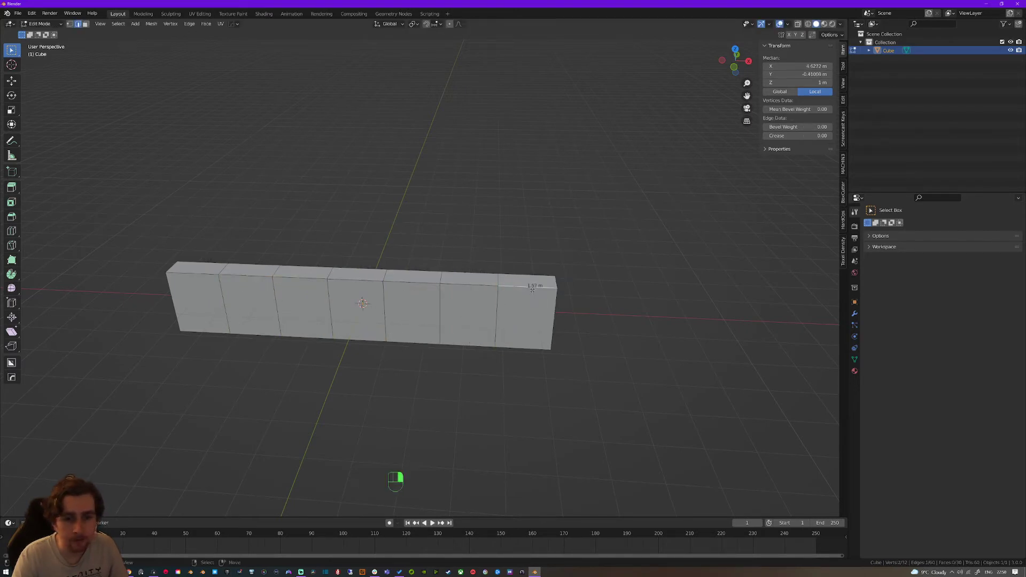
ctrl+click(198, 268)
alt+click(226, 304)
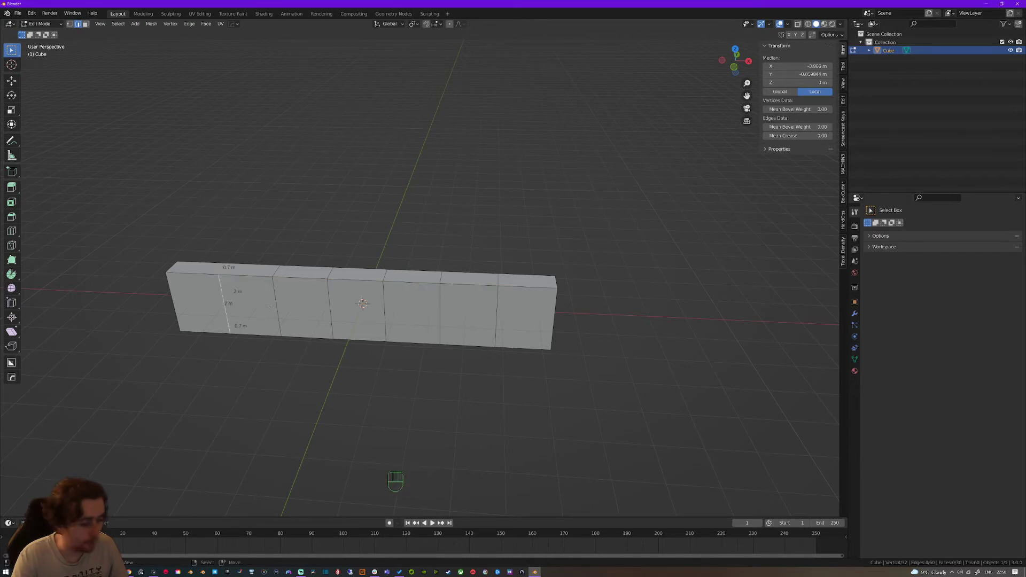
key(g)
key(x)
click(302, 310)
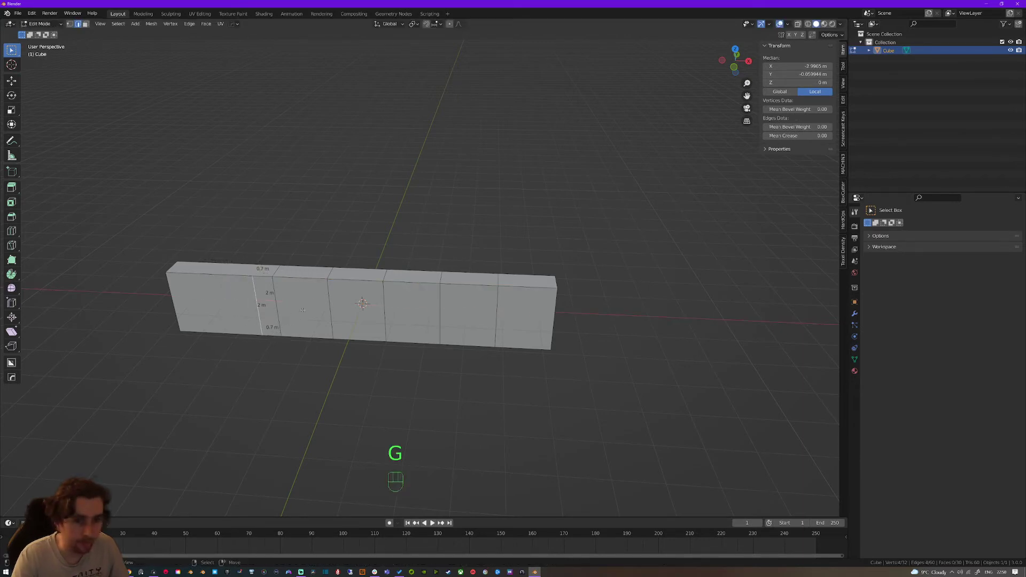
Slide a second vertical loop along X to leave a 1 m section, then select top edges to check
alt+click(338, 310)
key(g)
key(x)
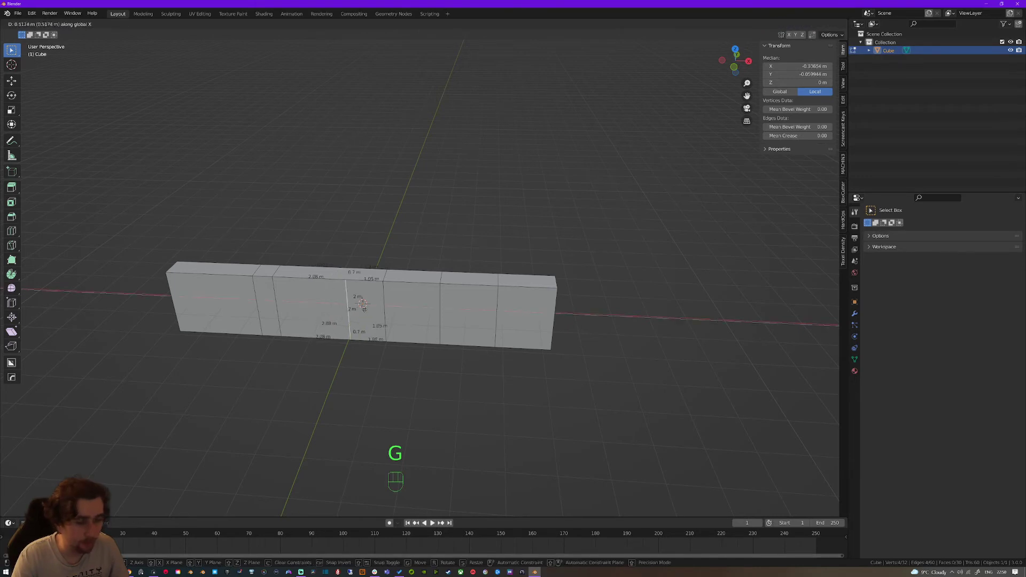
click(327, 306)
key(a)
key(a)
click(211, 274)
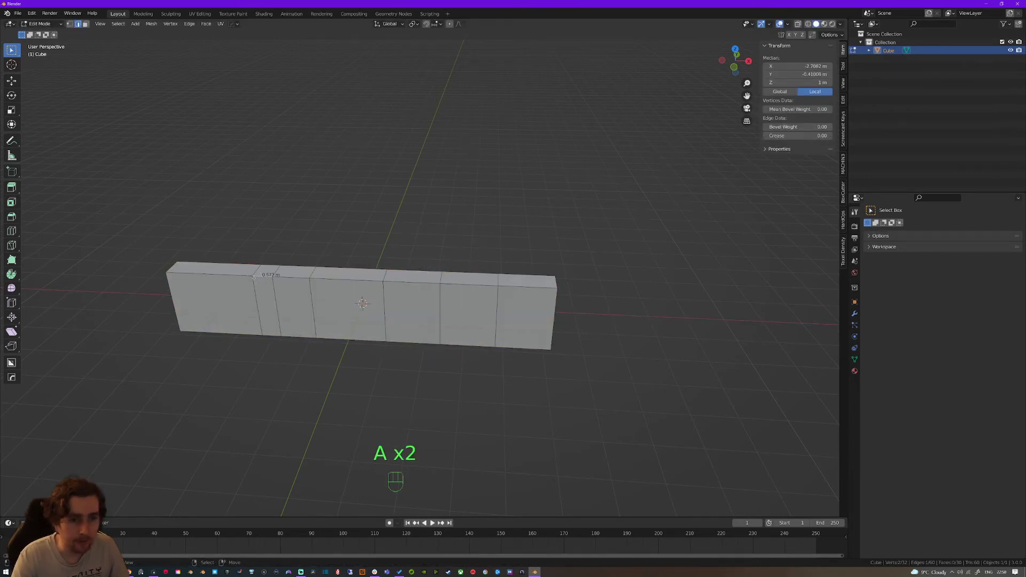
click(298, 277)
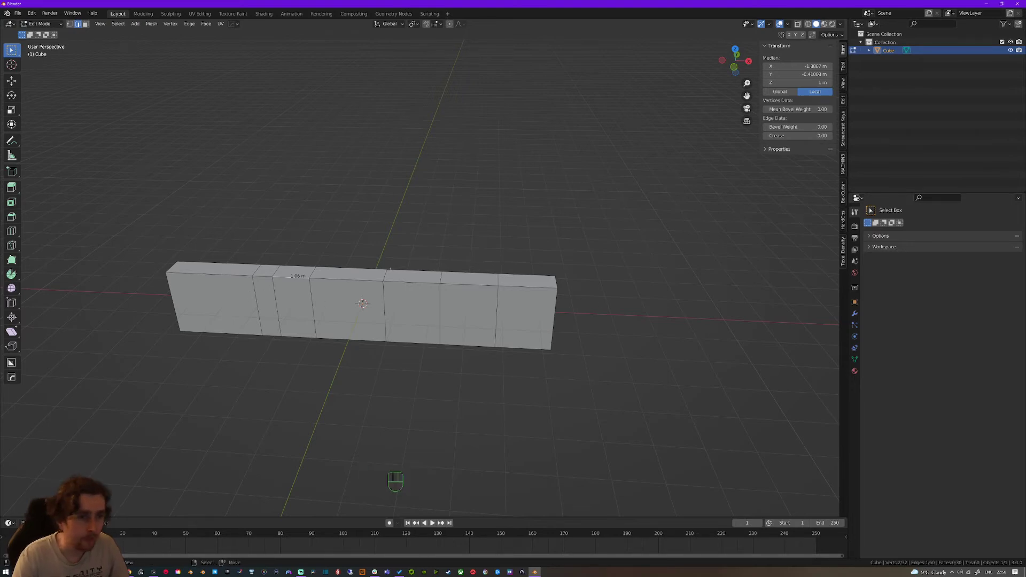
click(32, 13)
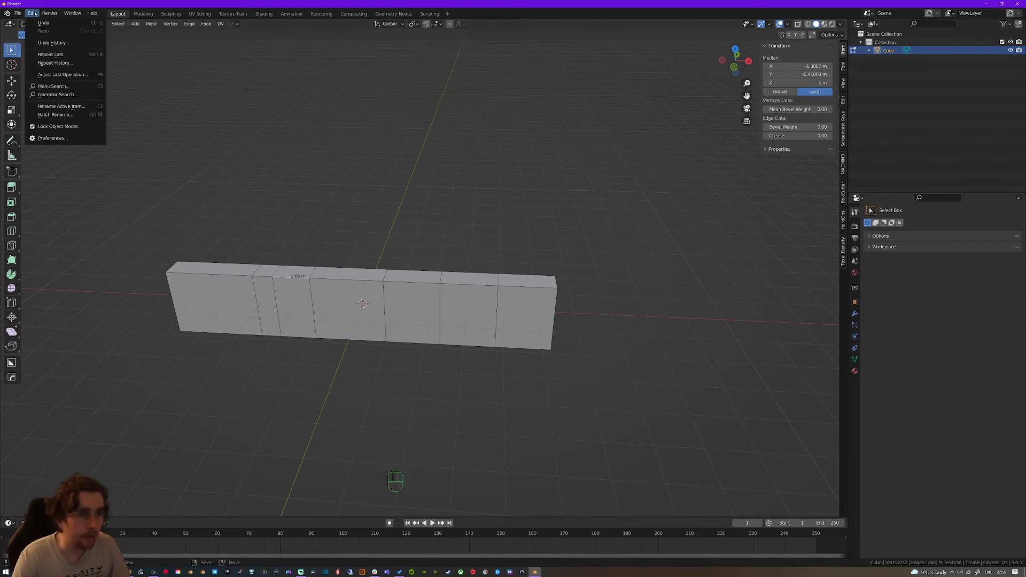
click(51, 138)
click(265, 48)
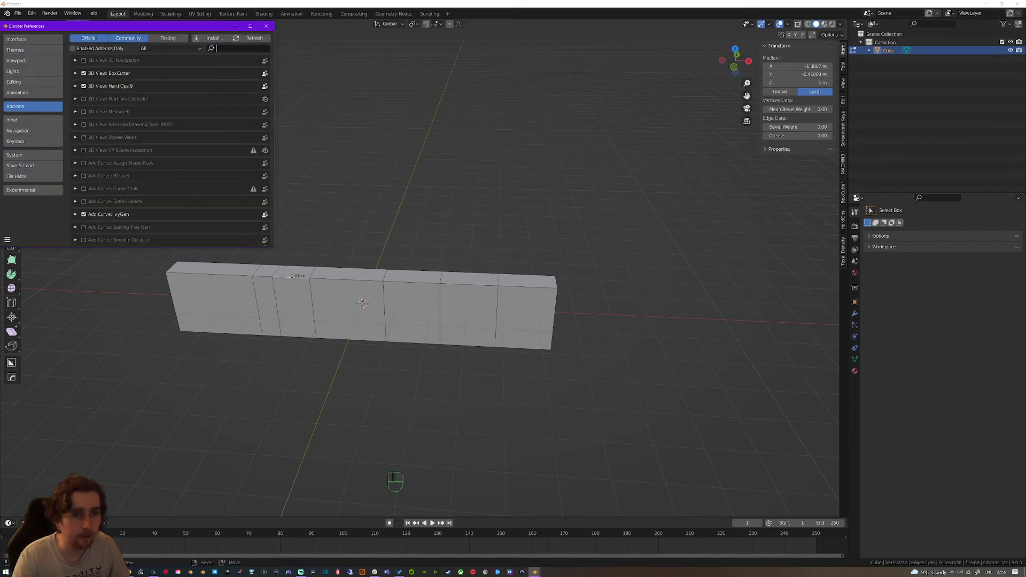
text(loop)
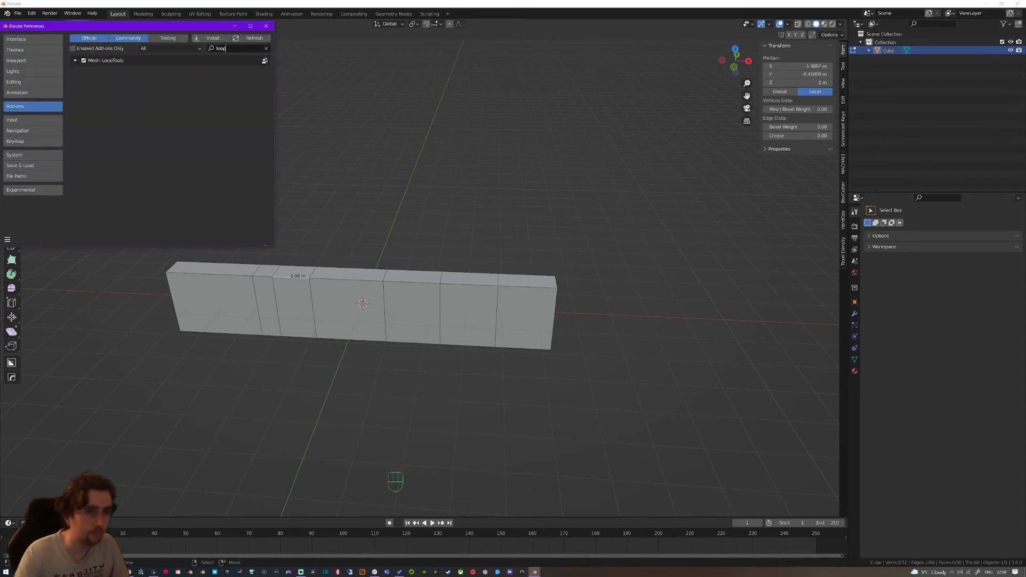
key(Escape)
text(loop)
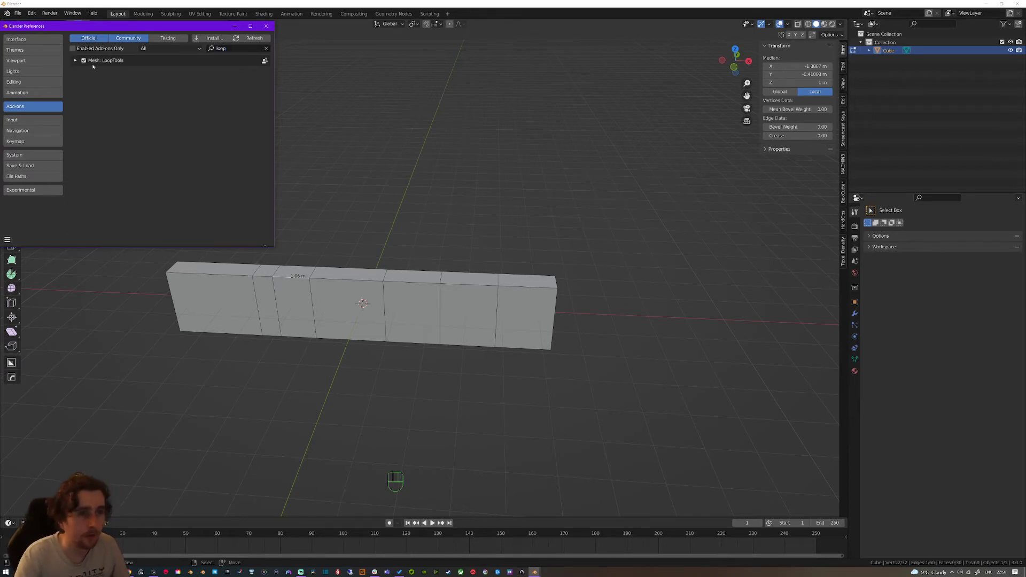
click(75, 61)
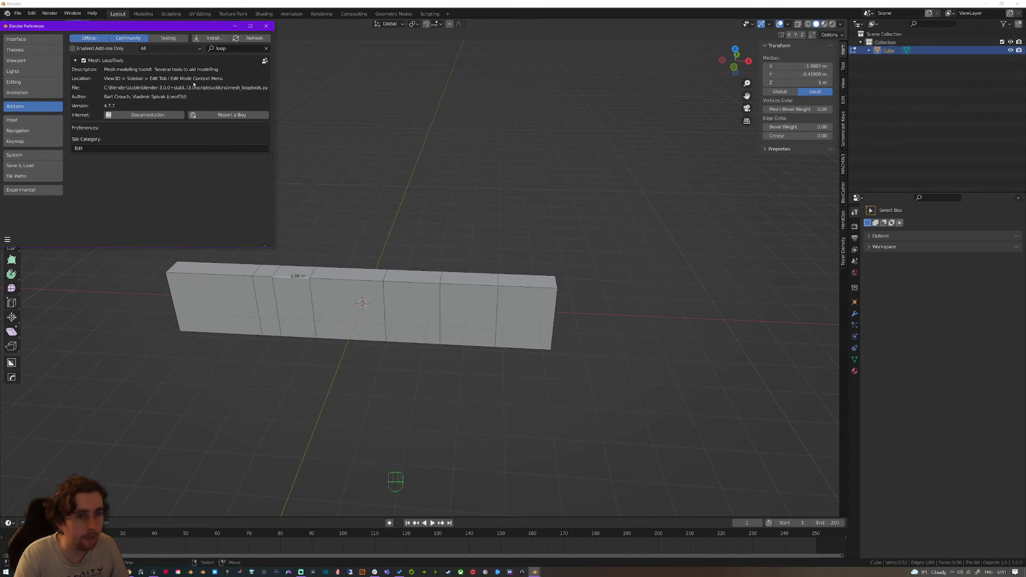
click(266, 25)
middle_drag(374, 181, 411, 197)
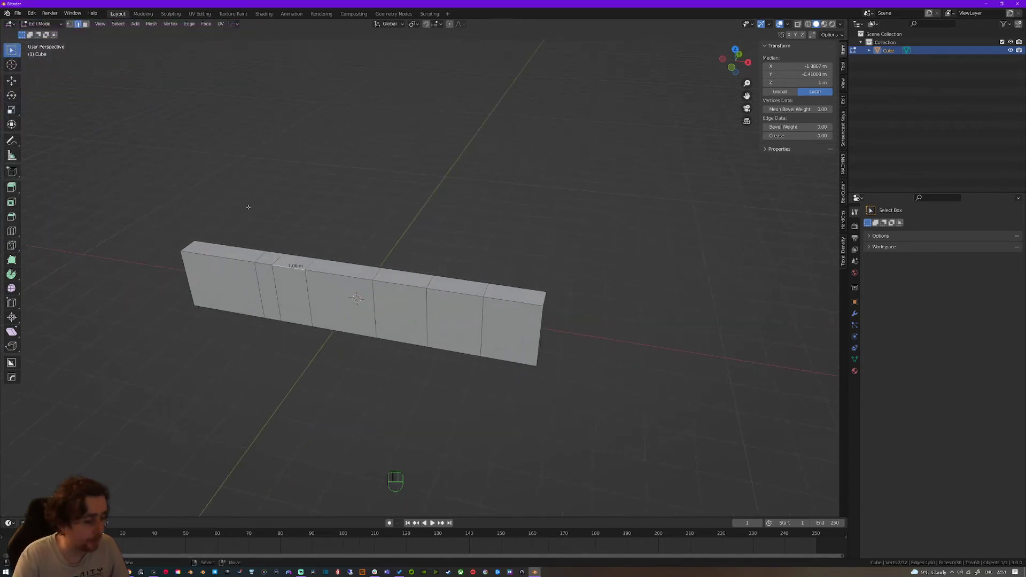
Evenly space the vertices along the wall's top edge path with LoopTools Space
key(w)
mouse_move(265, 198)
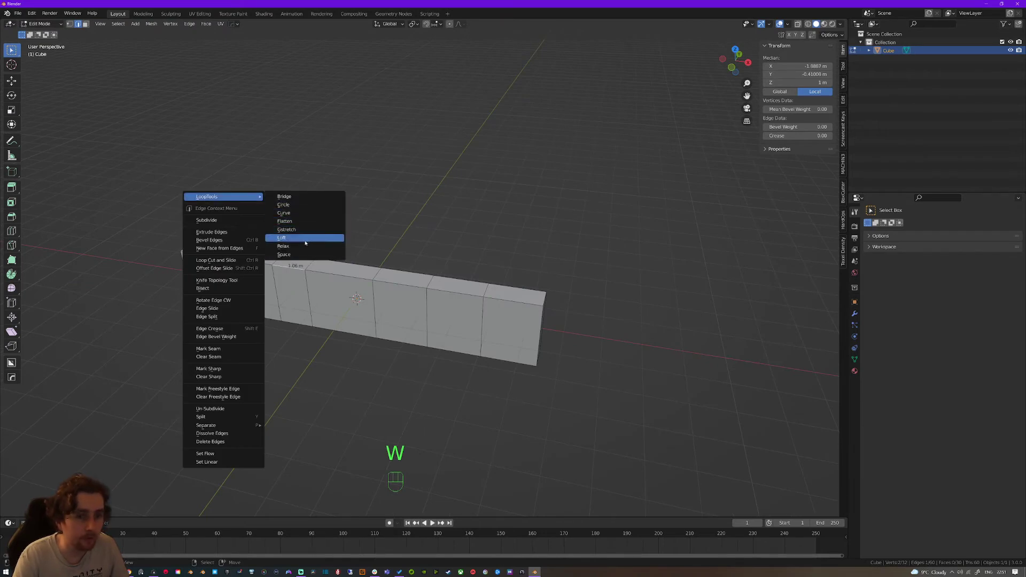
click(286, 229)
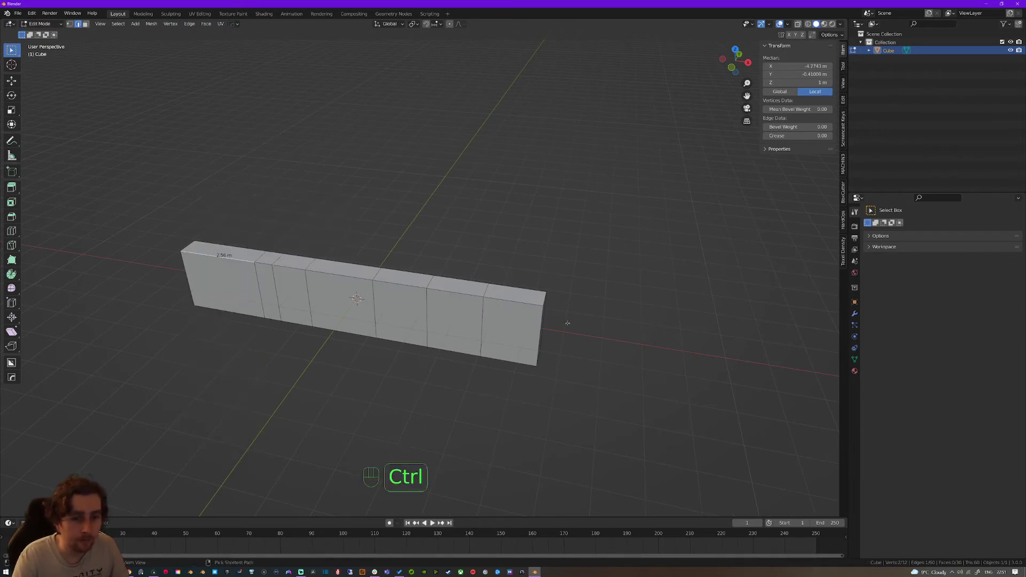
ctrl+click(514, 293)
key(w)
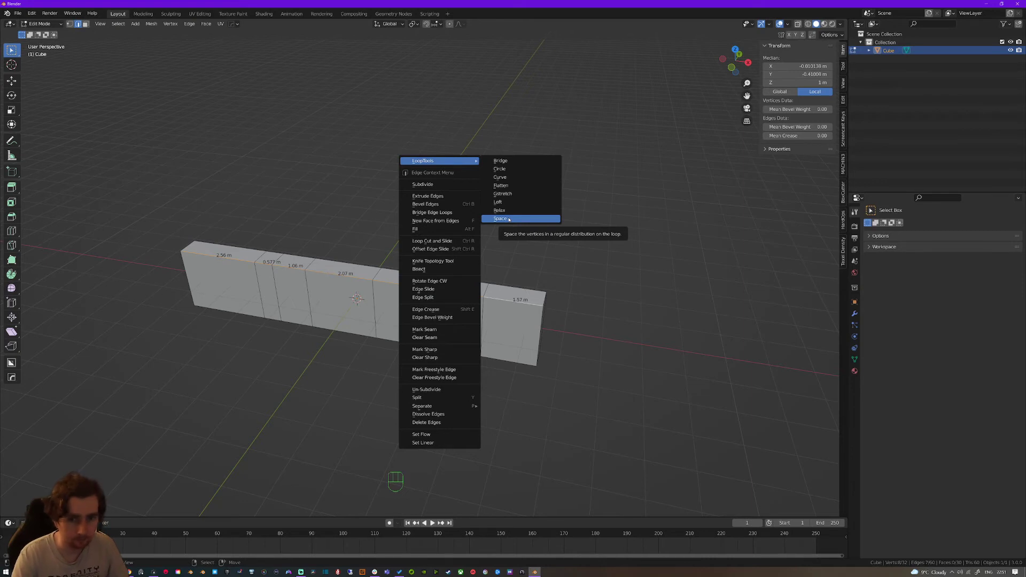
click(509, 219)
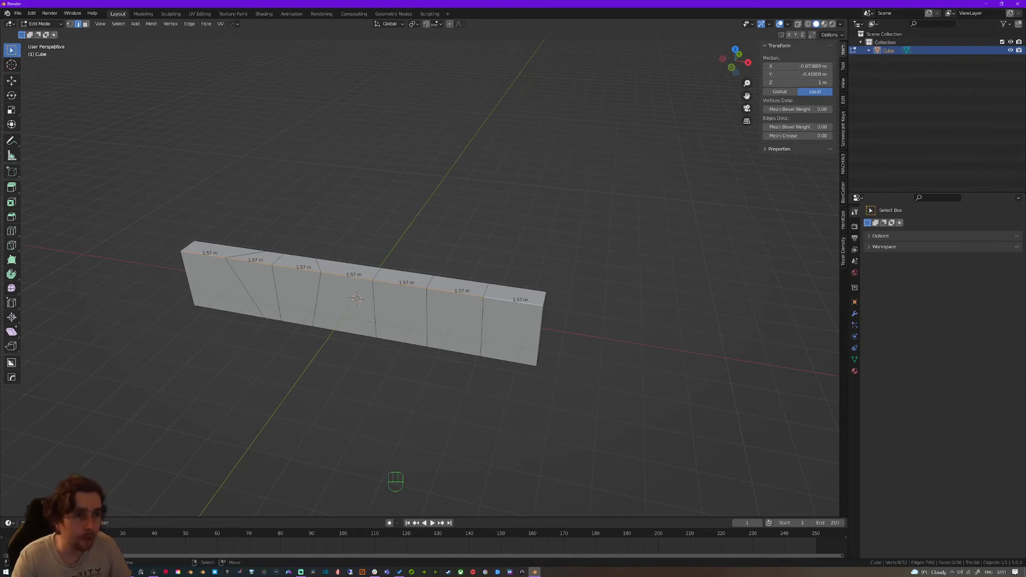
Select the wall's edge rings and LoopTools-space them so each section is 1.57 m wide
click(118, 24)
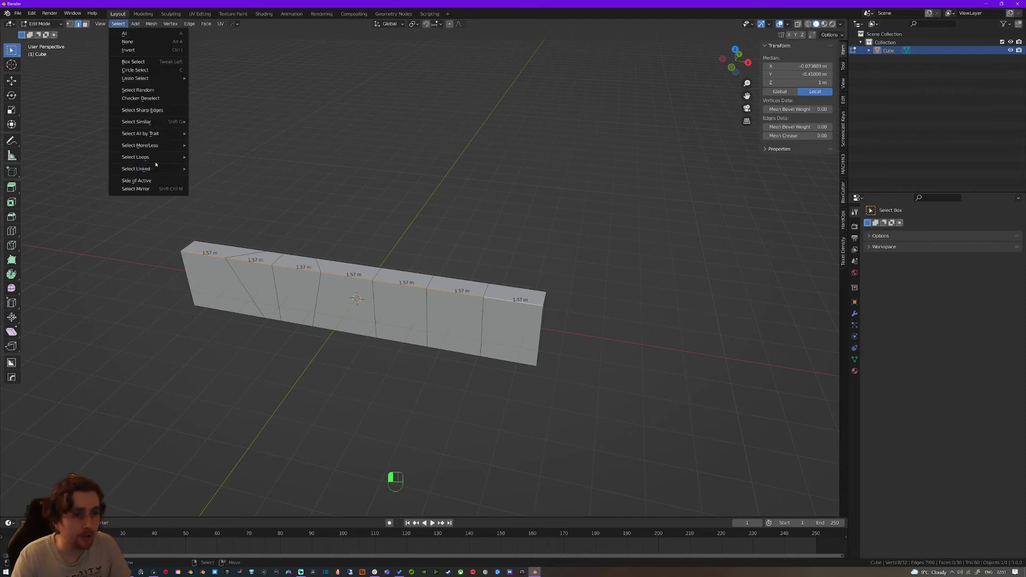
mouse_move(157, 157)
click(214, 165)
middle_drag(384, 235, 368, 222)
right_click(358, 221)
mouse_move(374, 221)
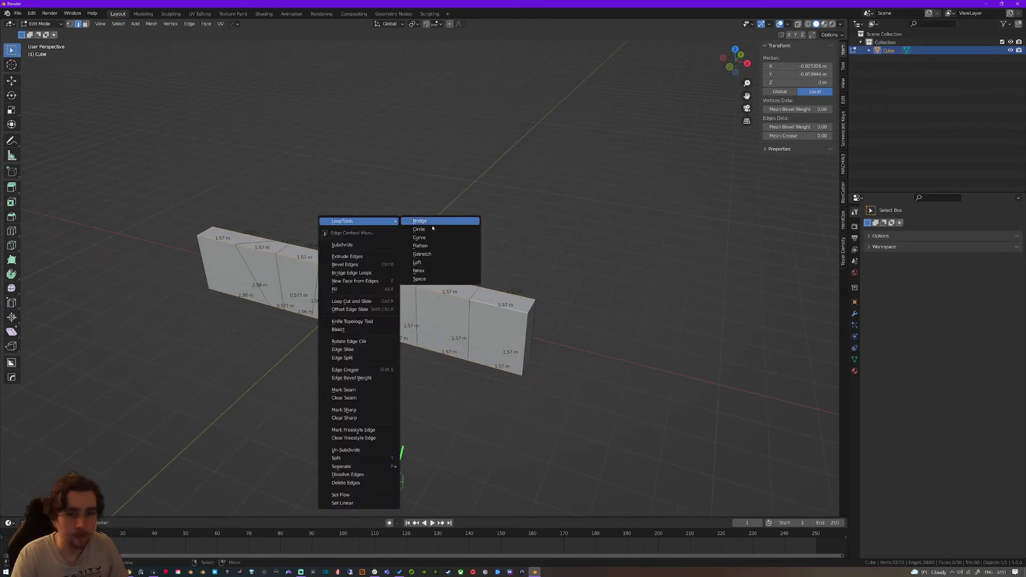
click(435, 279)
middle_drag(436, 279, 396, 270)
Select six vertical edge loops spread along the long wall
key(a)
key(a)
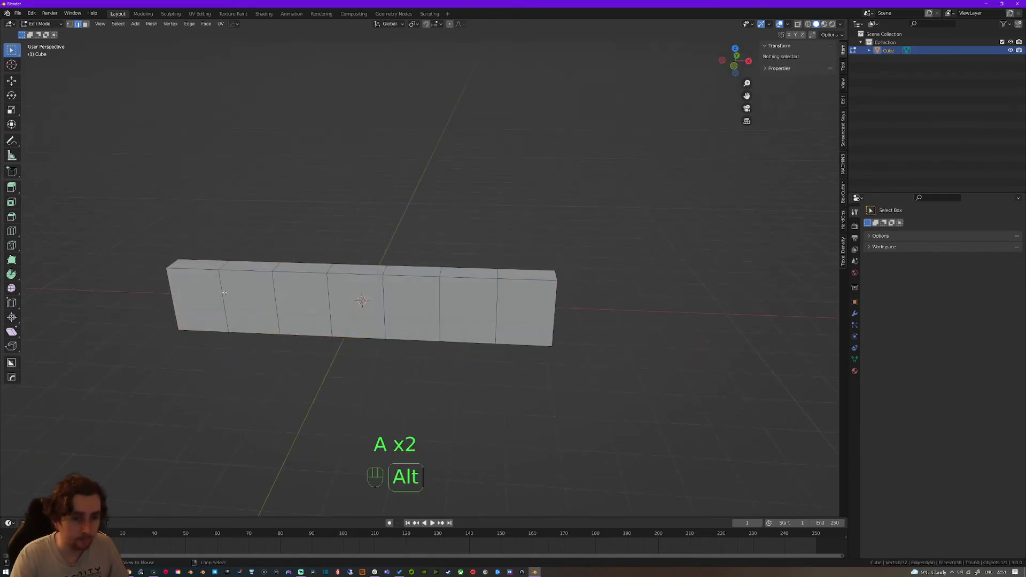
alt+click(224, 292)
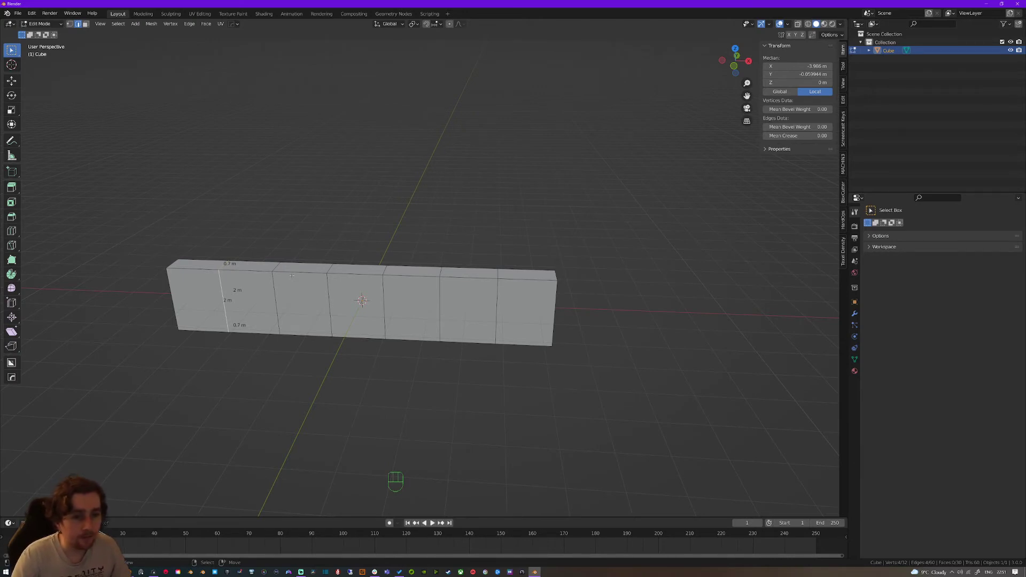
key(shift+alt)
alt+shift+click(273, 291)
alt+shift+click(328, 294)
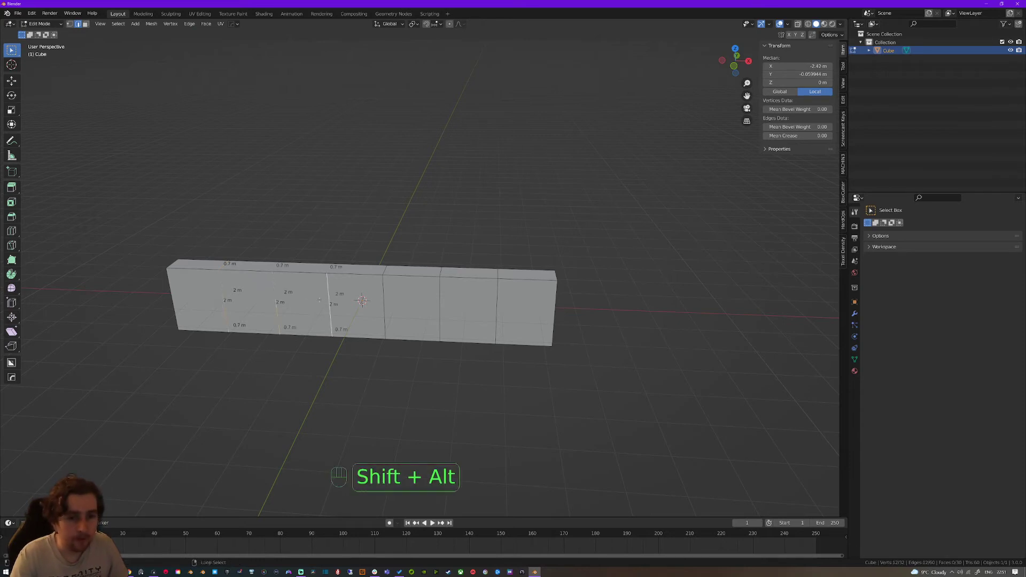
alt+shift+click(385, 297)
alt+shift+click(442, 300)
alt+shift+click(504, 302)
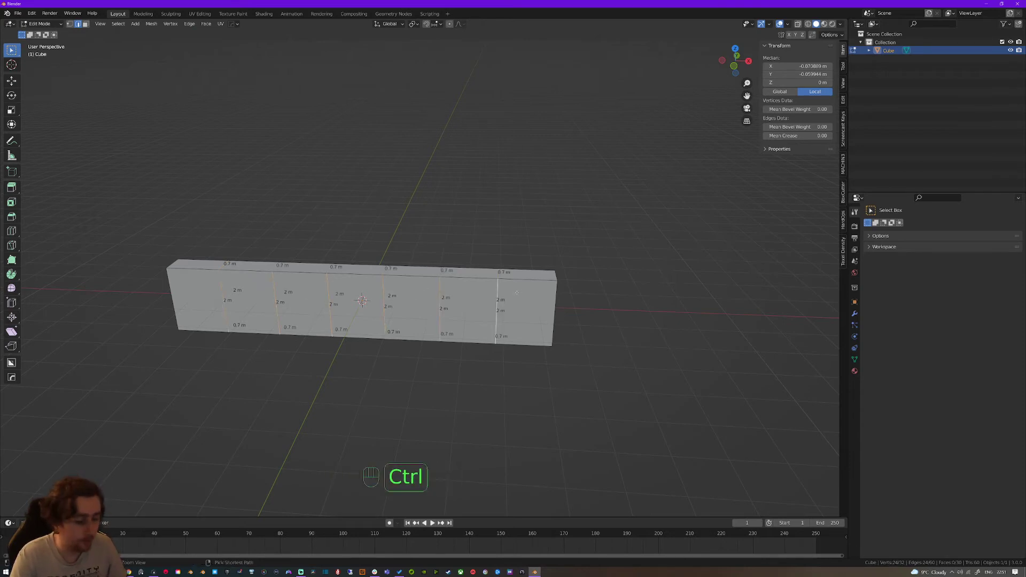
Bevel the selected loops, fine-tuning the width and scrolling to two segments
key(ctrl+b)
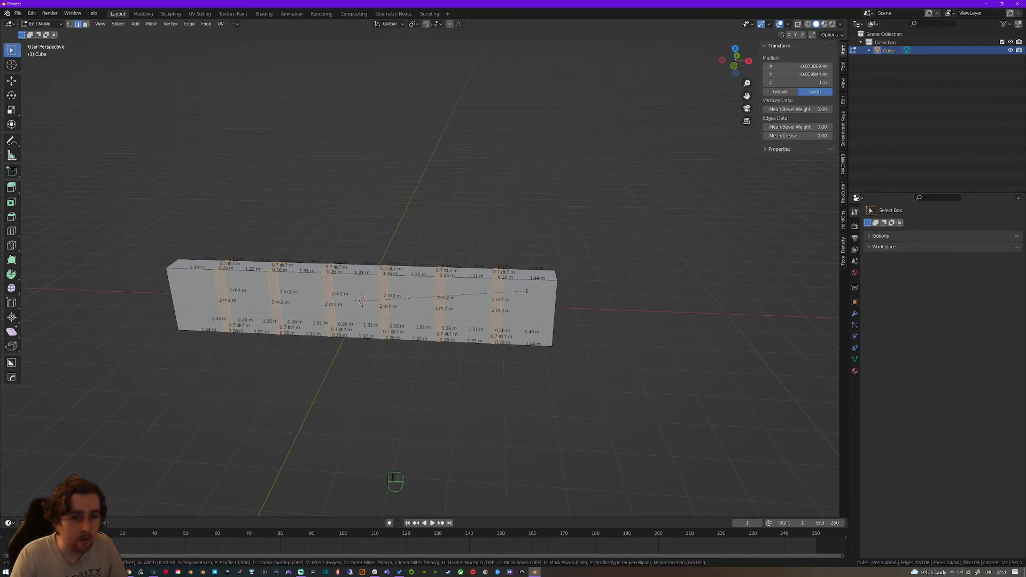
key(shift)
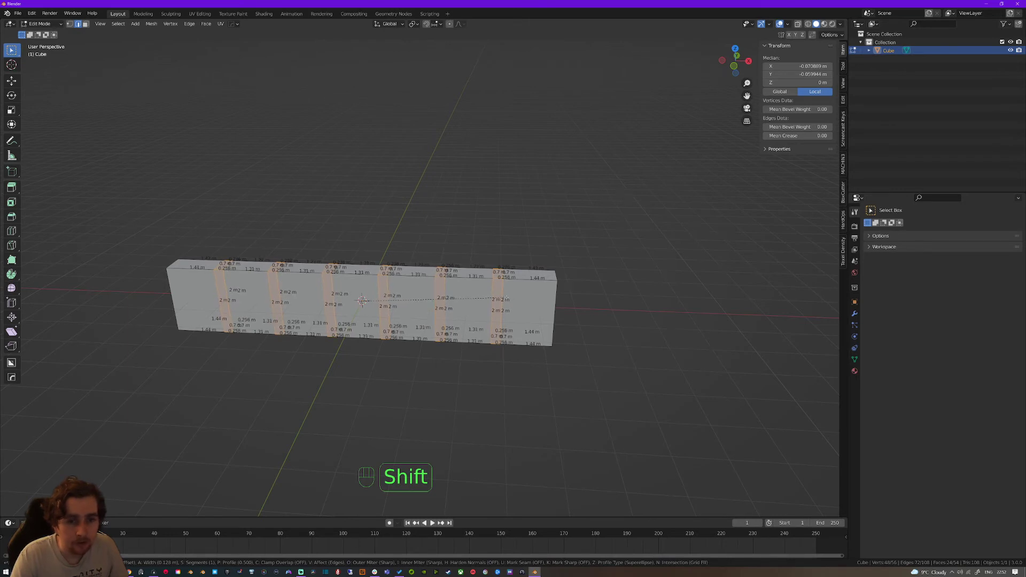
shift+scroll(513, 298, up, 1)
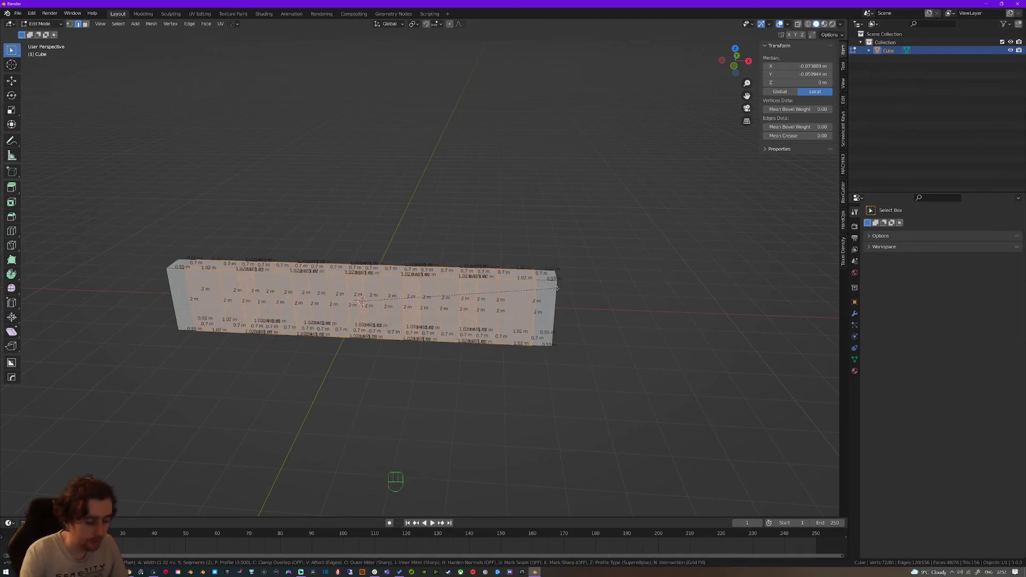
Set the bevel width to 0.3 m and confirm it on the edge loops
key(0)
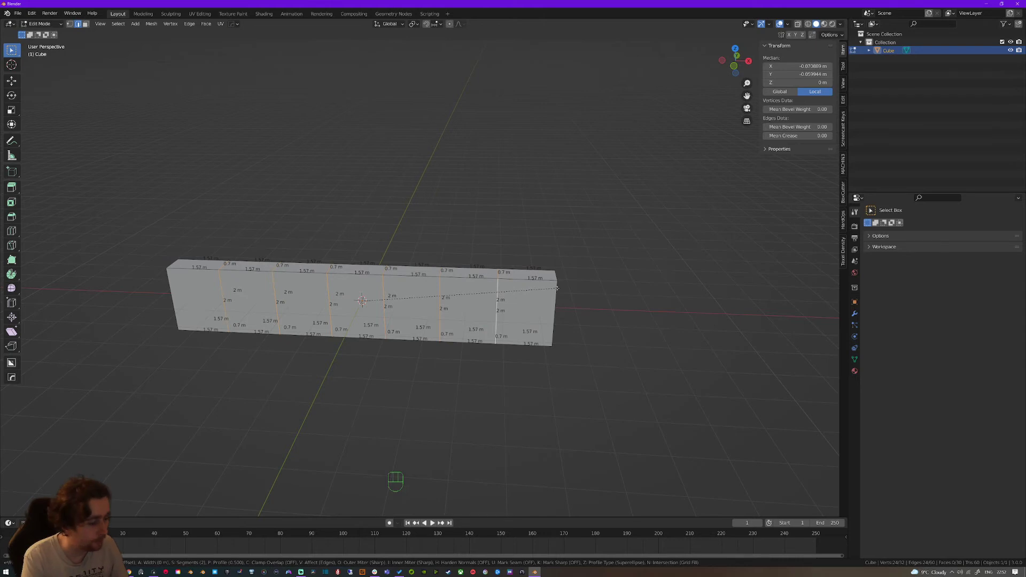
key(period)
key(3)
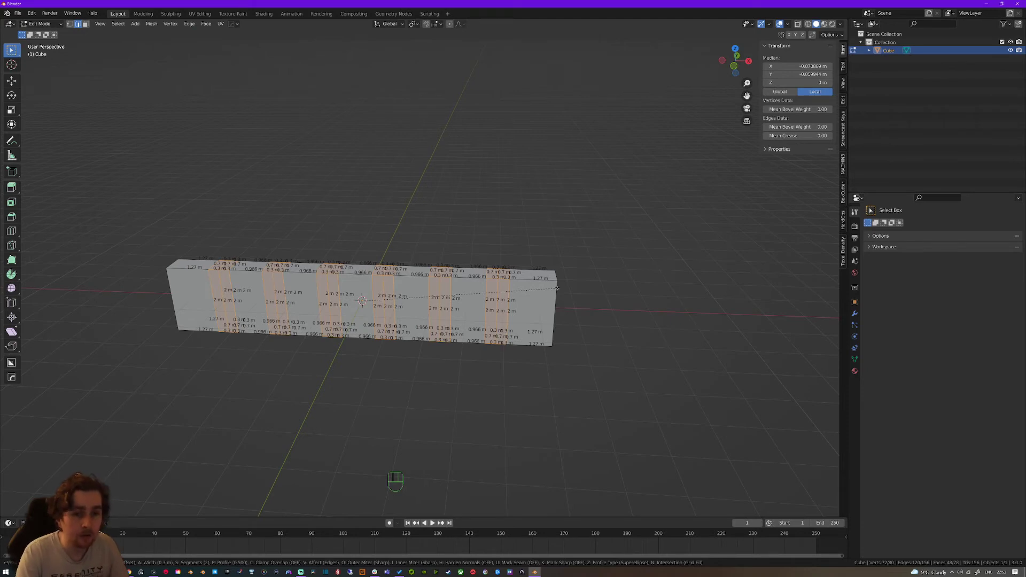
click(274, 225)
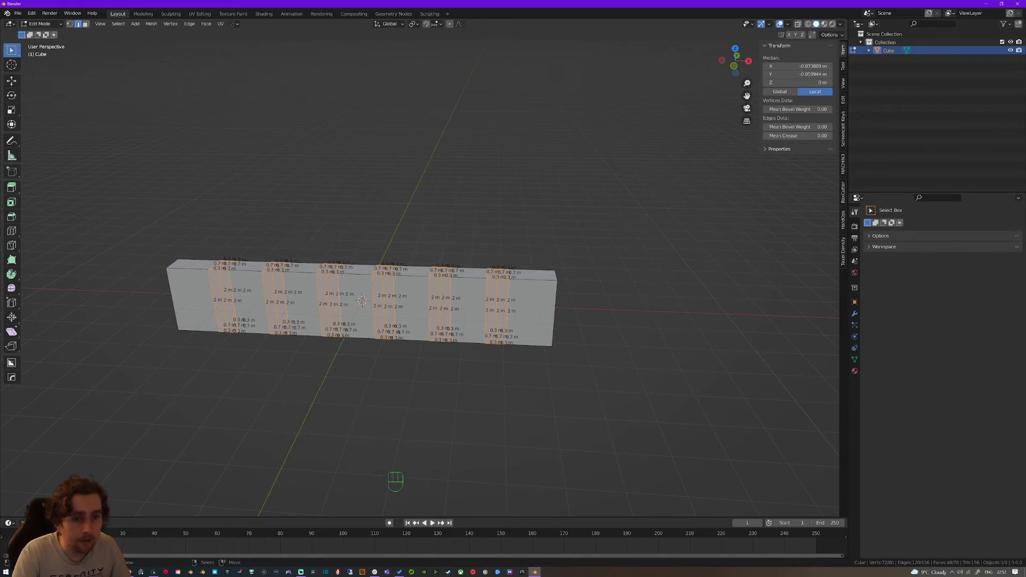
Delete two stray vertical edge loops from the wall
middle_drag(342, 276, 481, 337)
key(a)
key(a)
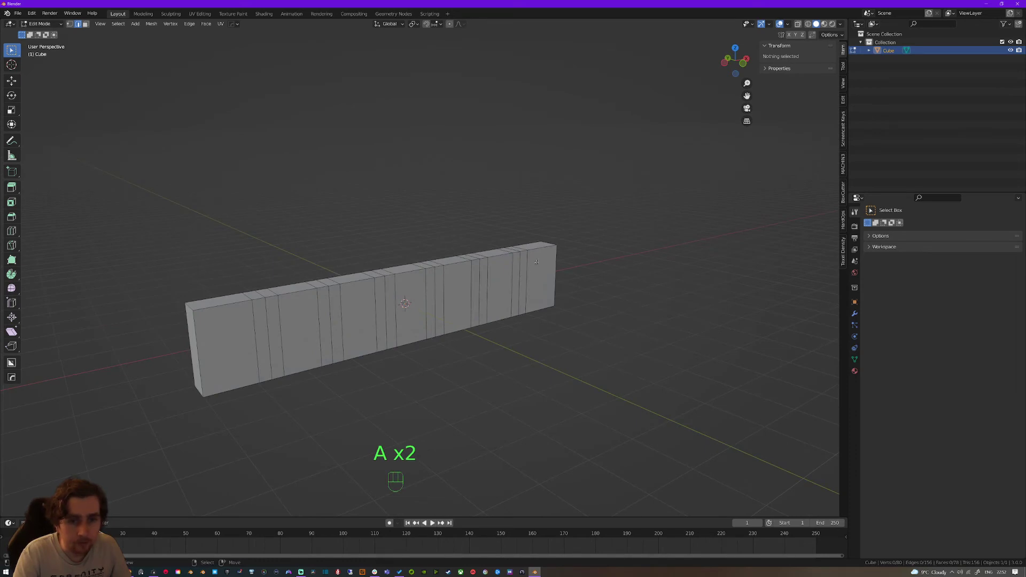
alt+click(279, 305)
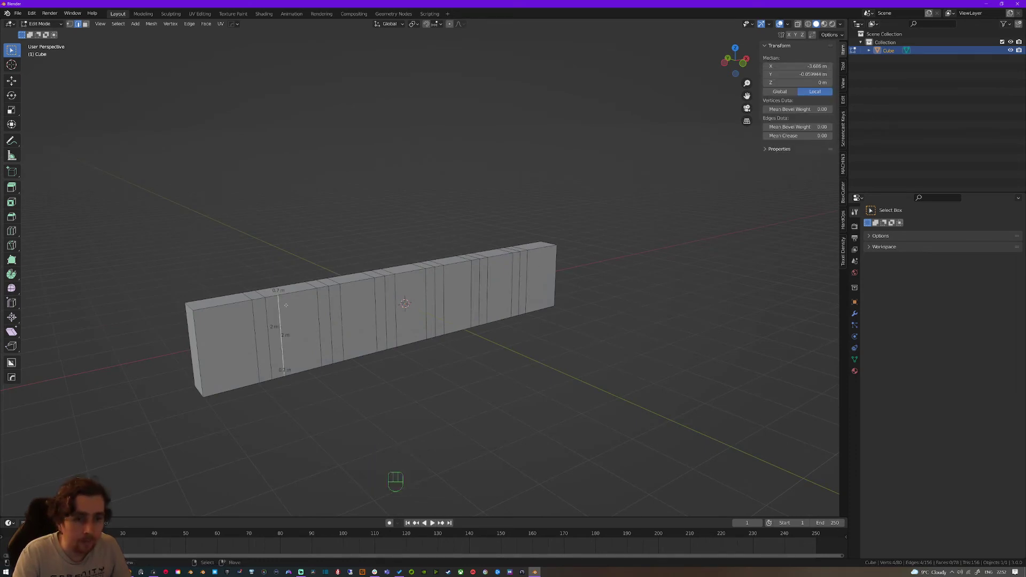
alt+shift+click(260, 306)
key(x)
click(235, 321)
Bevel another edge loop near the wall's left end
key(a)
key(a)
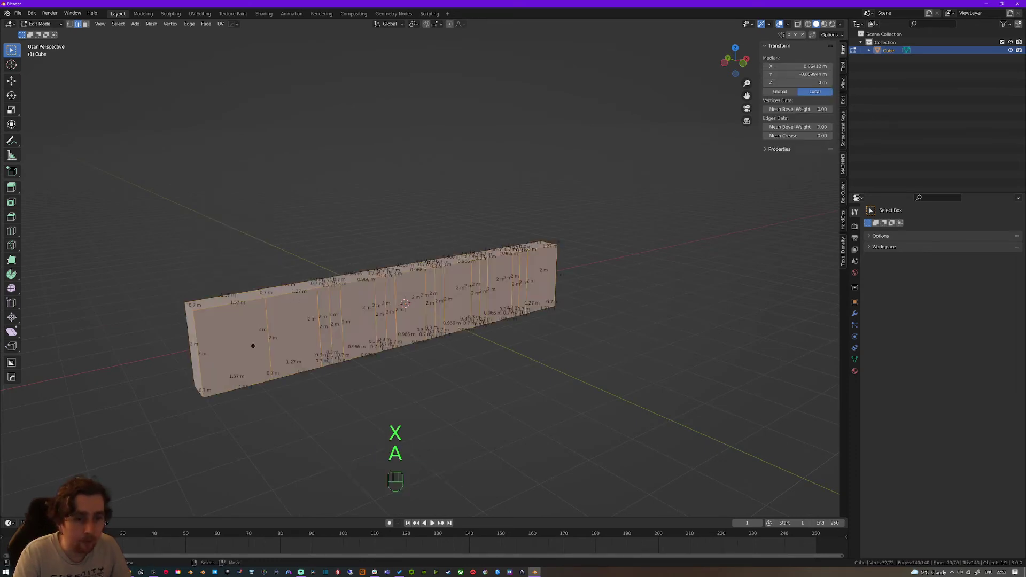
alt+click(269, 337)
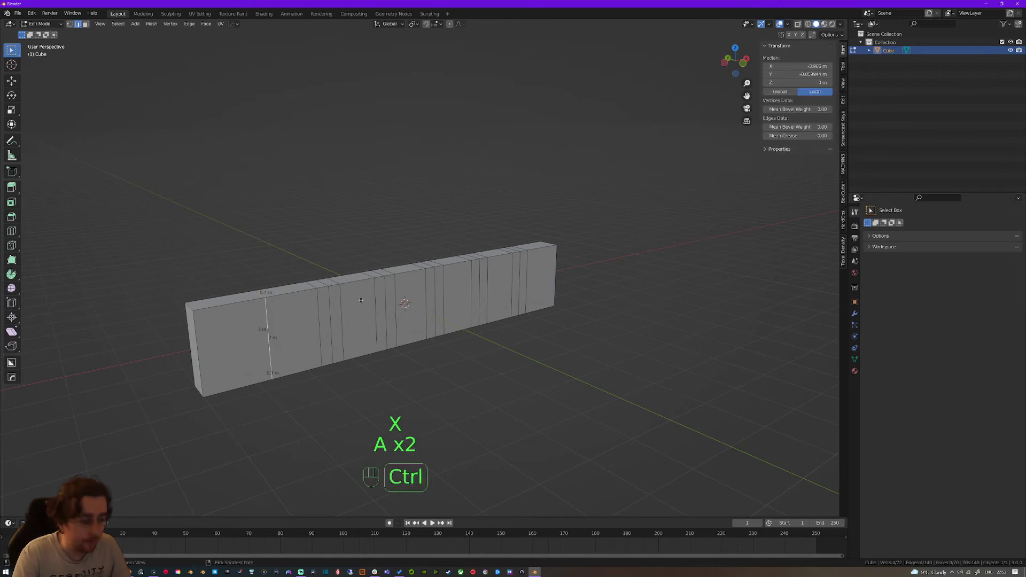
key(ctrl+b)
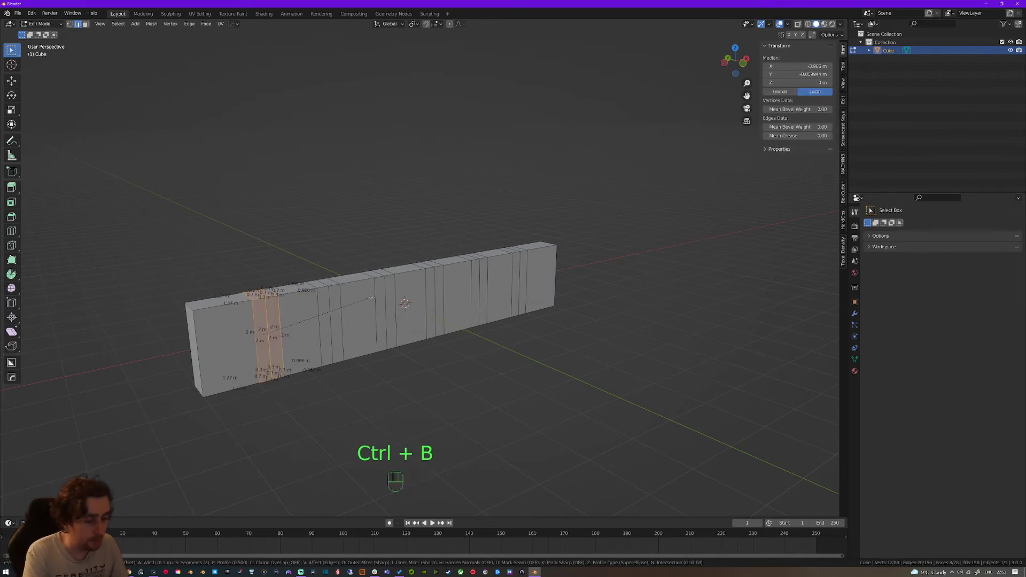
click(369, 297)
Switch to face select mode with the wall's left end facing the viewer
key(a)
key(q)
key(a)
key(a)
middle_drag(374, 321, 418, 436)
middle_drag(421, 248, 389, 318)
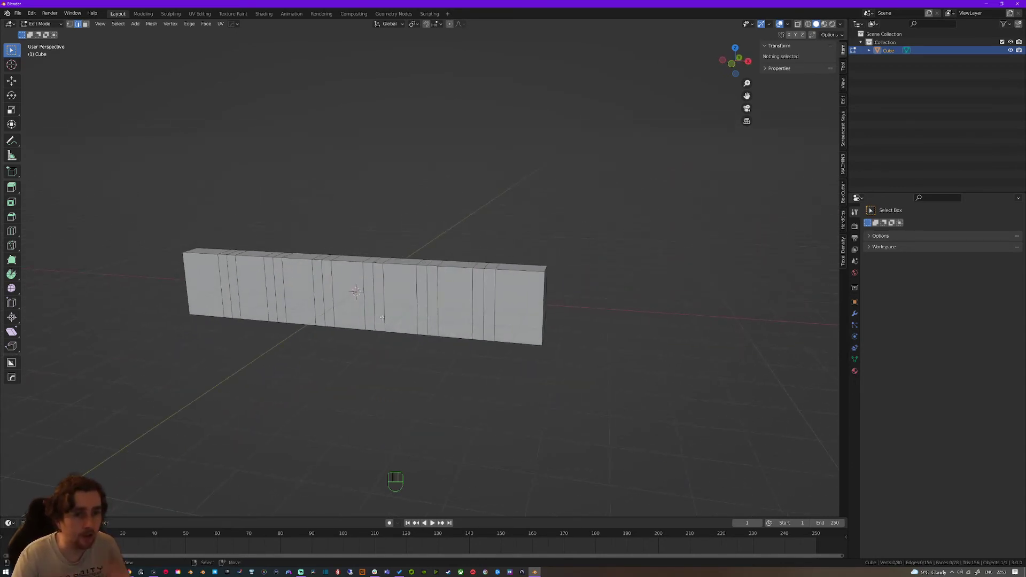
middle_drag(382, 318, 260, 302)
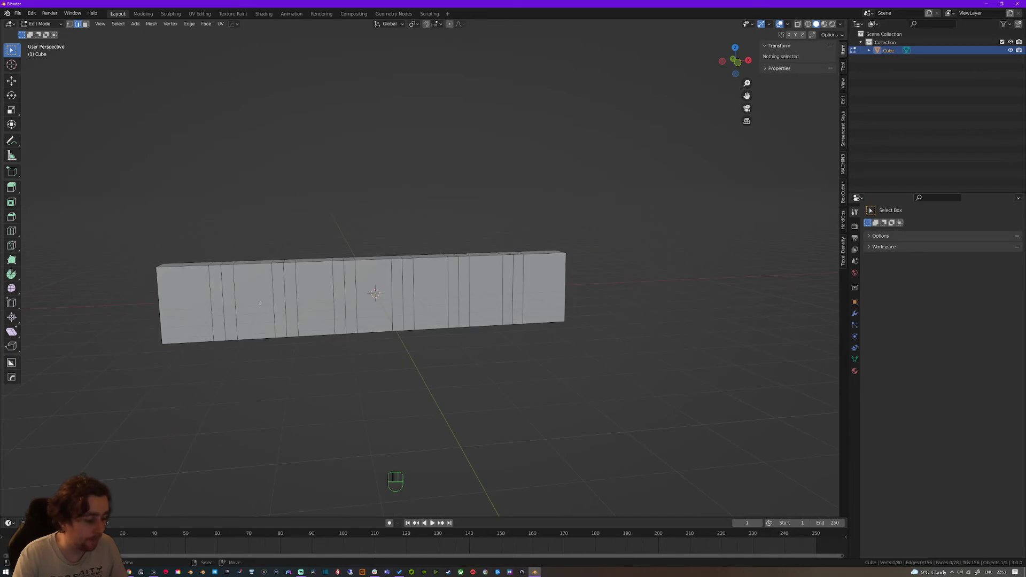
key(3)
middle_drag(146, 306, 340, 299)
Move the wall's left end face -3 m along X
click(239, 306)
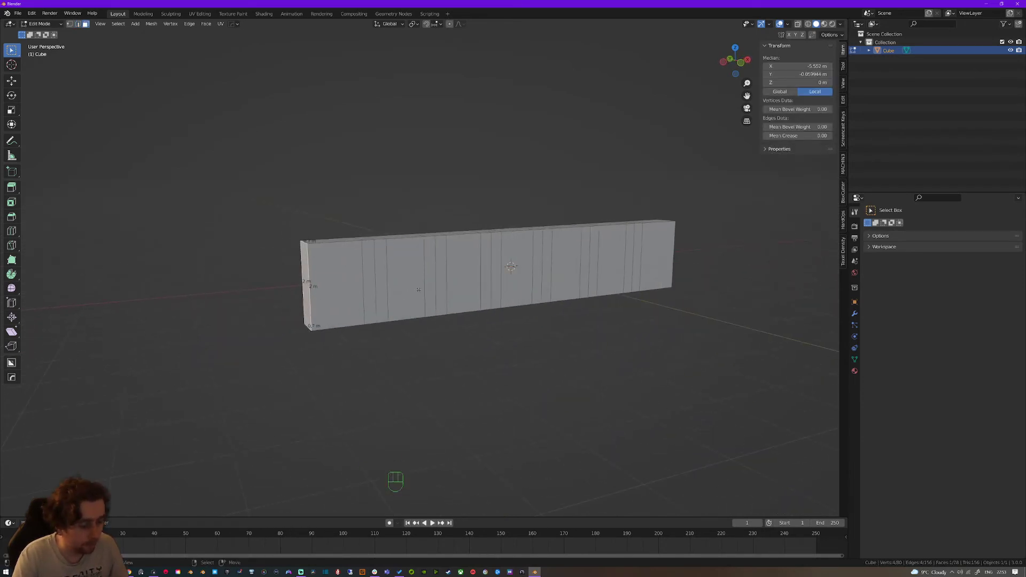
key(g)
middle_drag(406, 292, 392, 290)
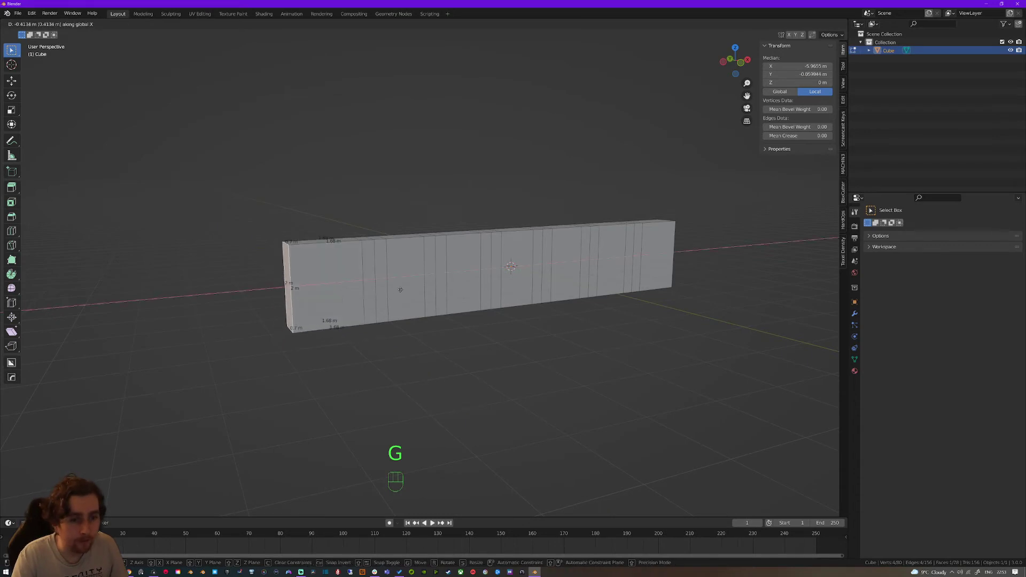
key(3)
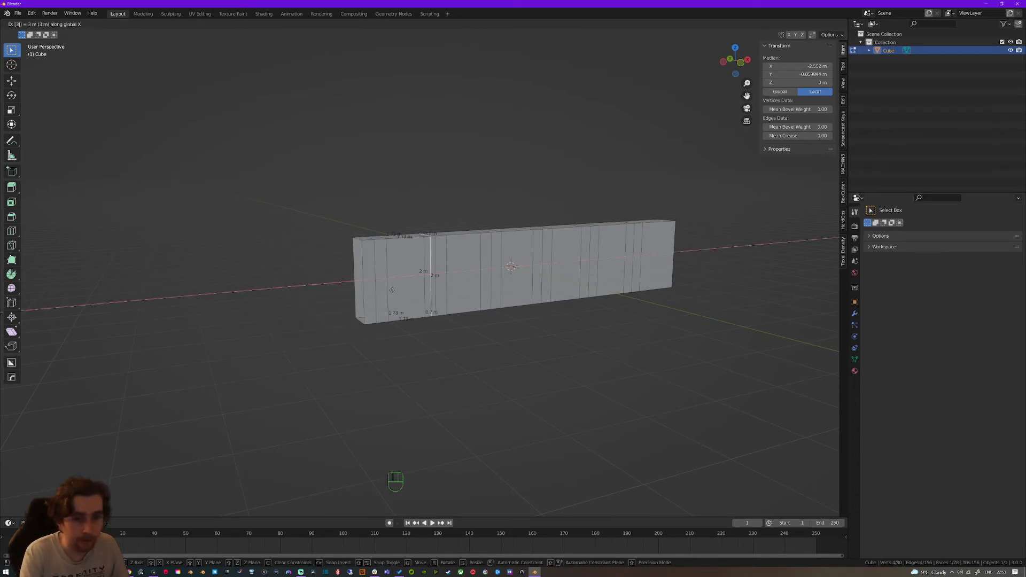
key(minus)
key(Return)
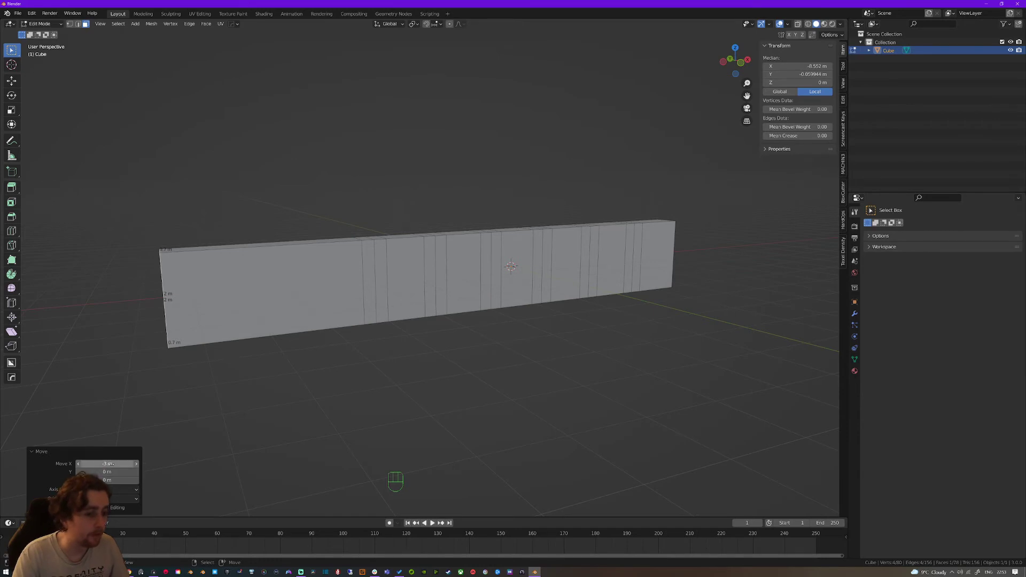
Reset Move X in the redo panel to -3 m to lengthen the wall
mouse_move(110, 464)
mouse_down()
mouse_move(99, 463)
mouse_move(134, 464)
mouse_move(100, 471)
mouse_up()
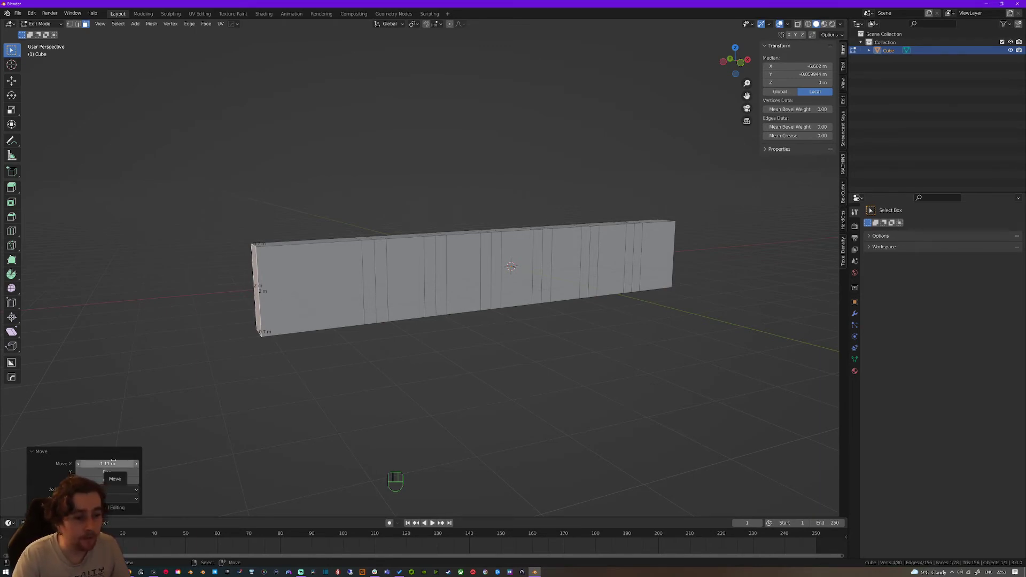
click(107, 464)
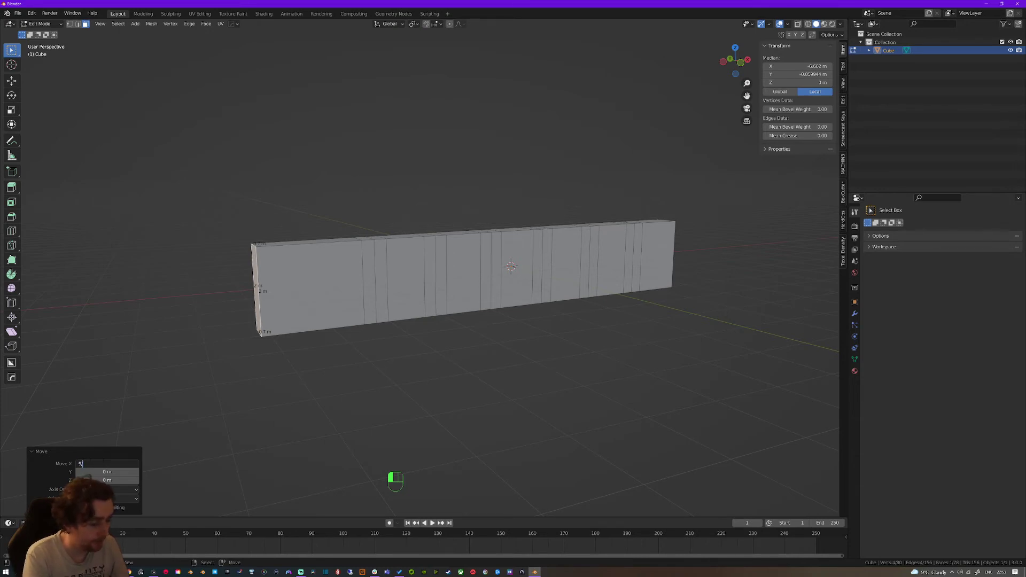
key(Return)
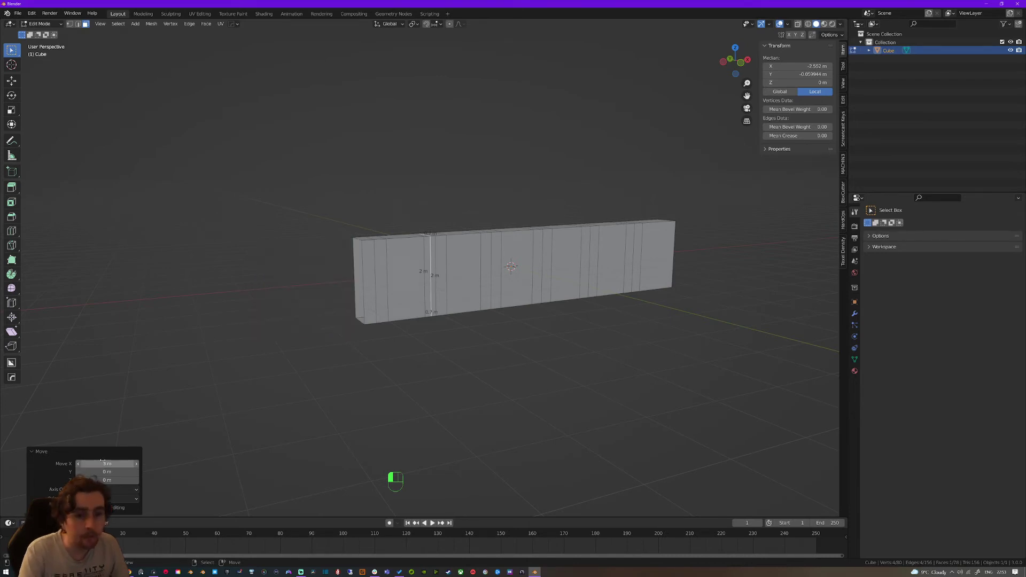
key(minus)
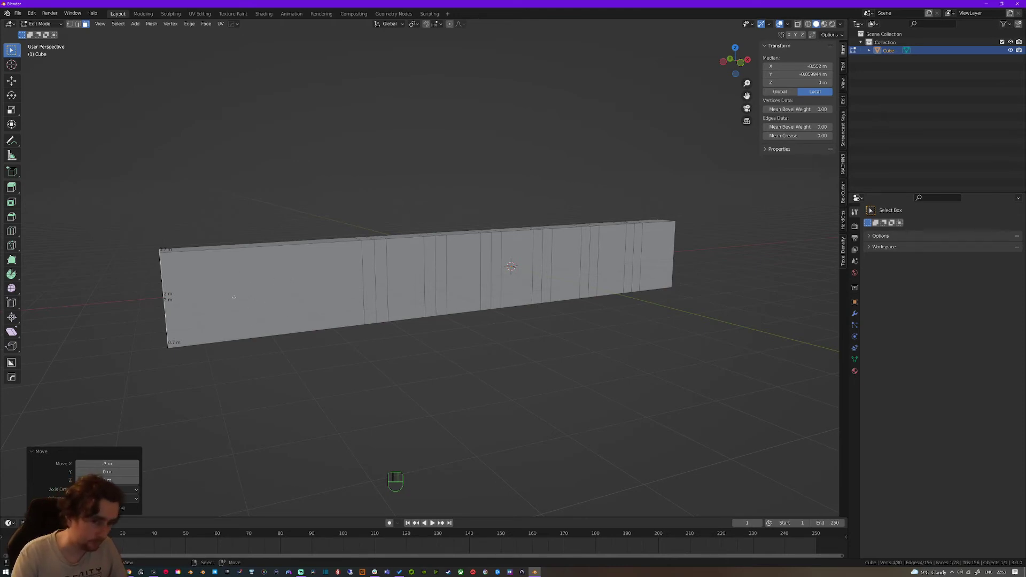
middle_drag(233, 297, 241, 328)
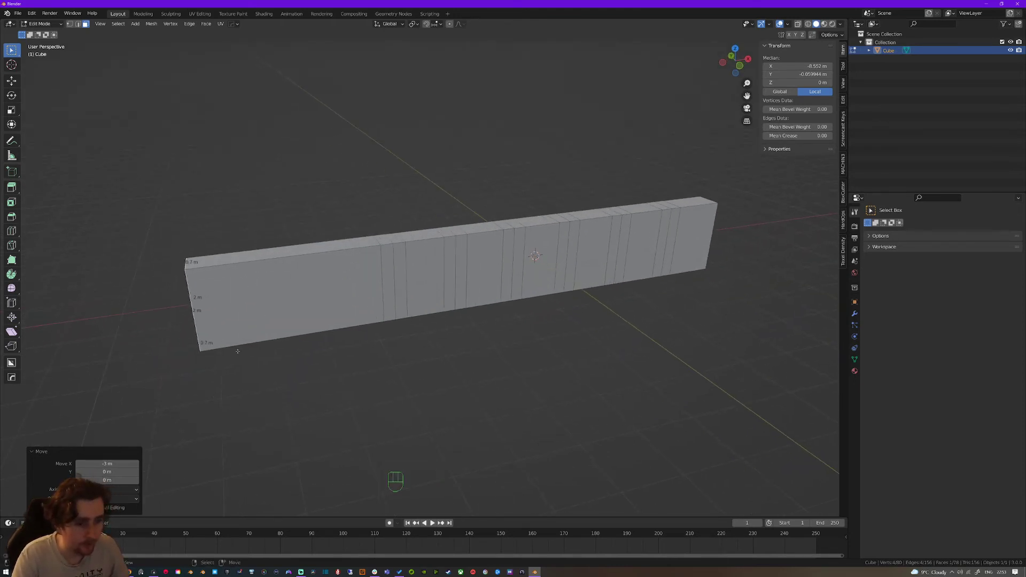
Add a 2 m cube, Cube.001, and place it near the wall's left end
key(Tab)
key(Tab)
key(Tab)
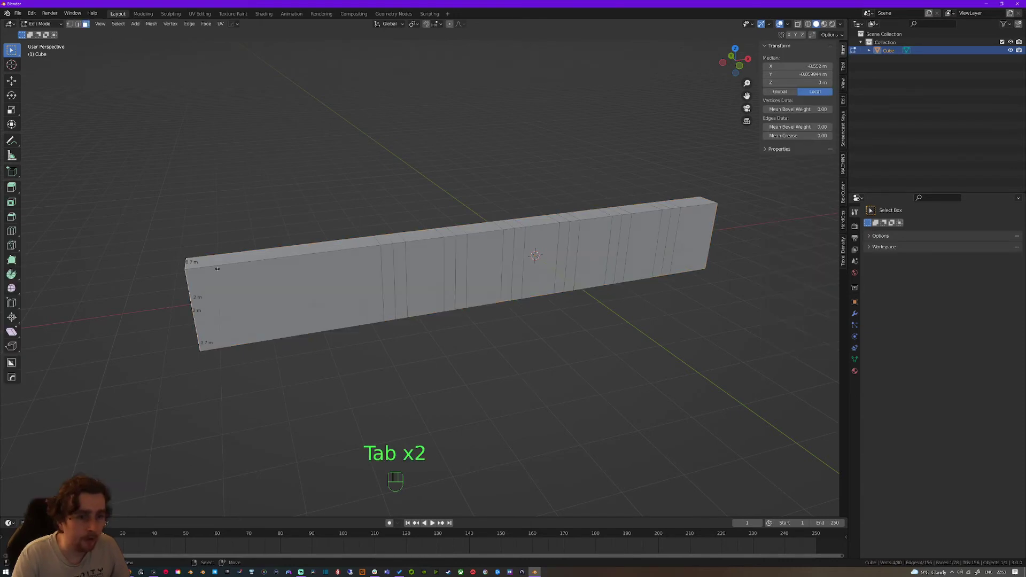
key(shift+a)
key(shift+a)
mouse_move(219, 271)
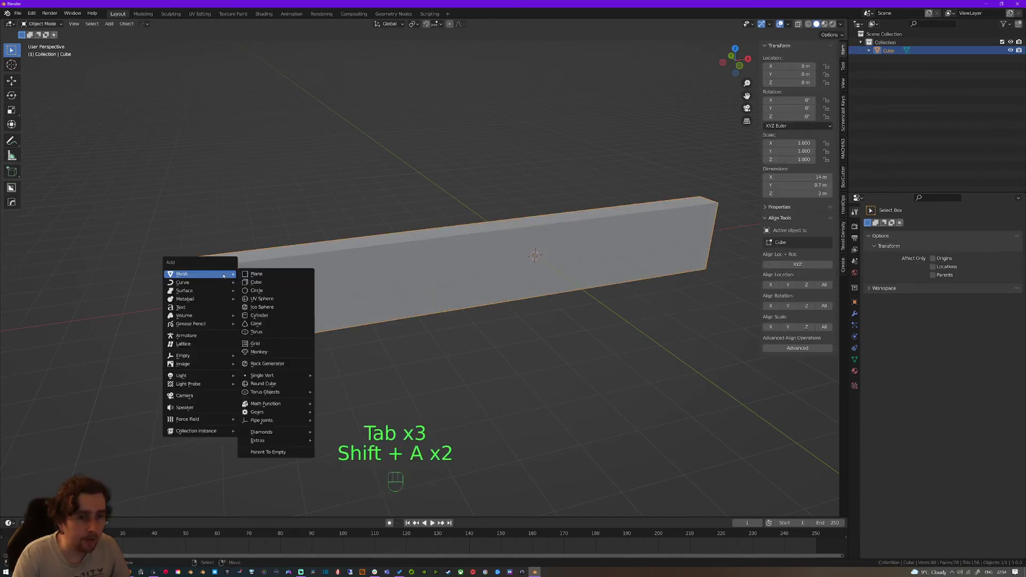
click(256, 281)
key(g)
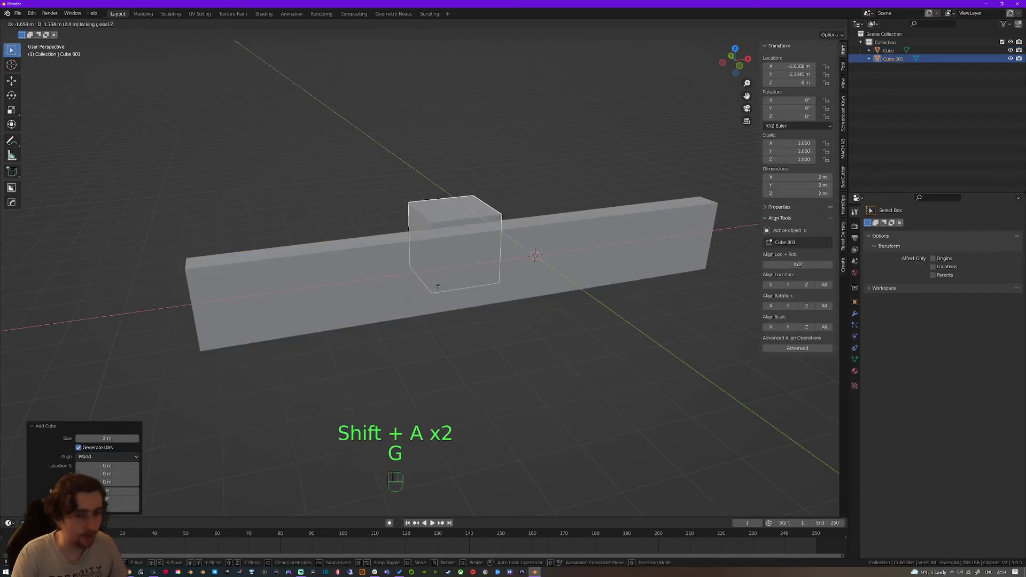
click(225, 296)
Select the long wall and enter Edit Mode on it
click(224, 297)
middle_drag(224, 297, 395, 288)
key(Tab)
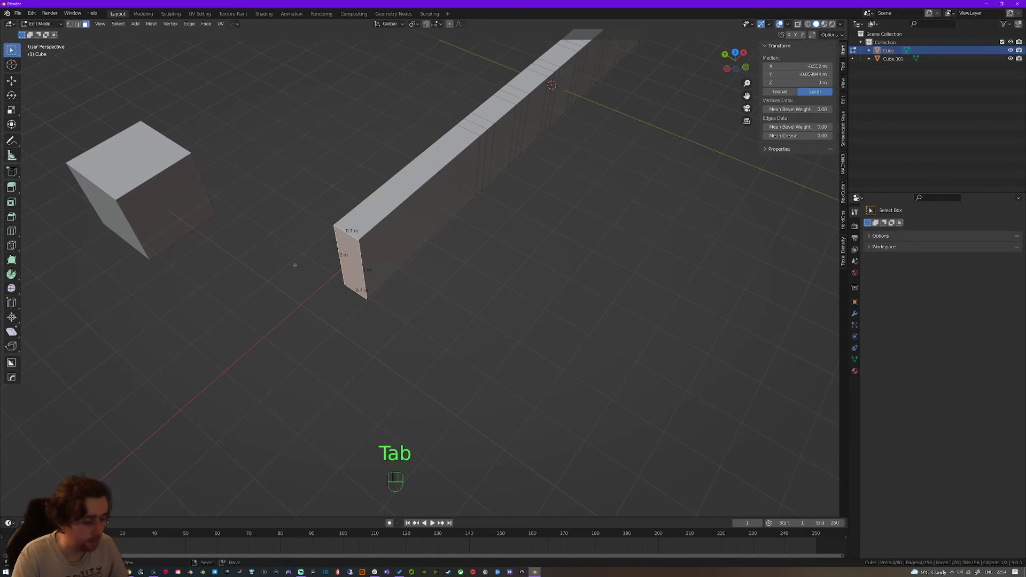
Switch snapping from Increment to Vertex
key(g)
right_click(302, 132)
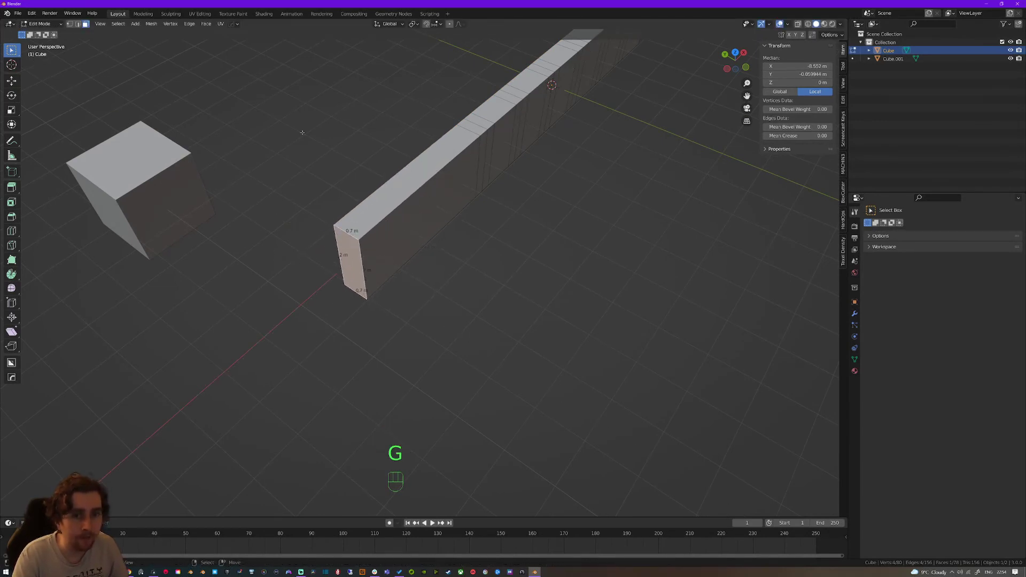
click(435, 24)
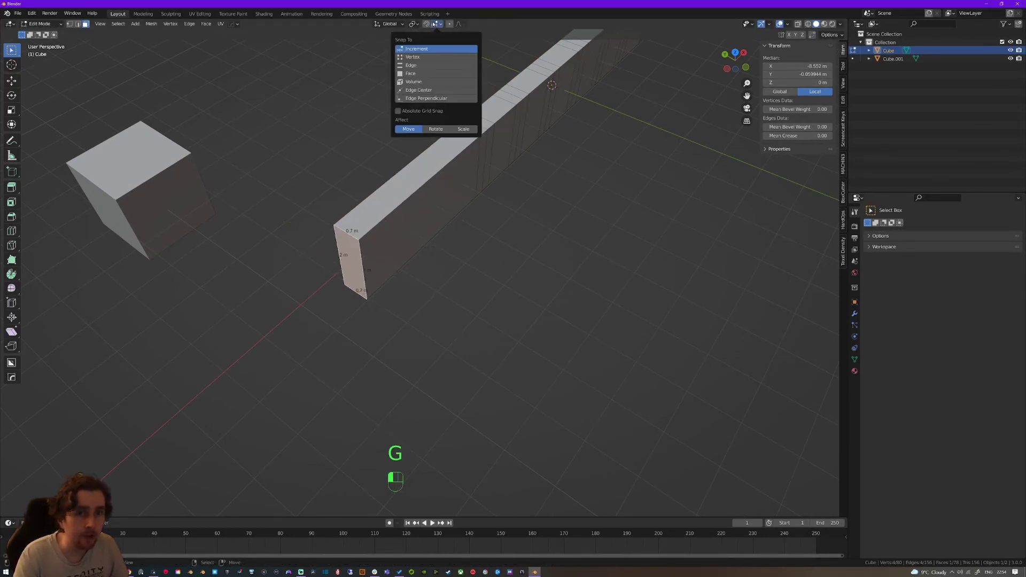
click(415, 57)
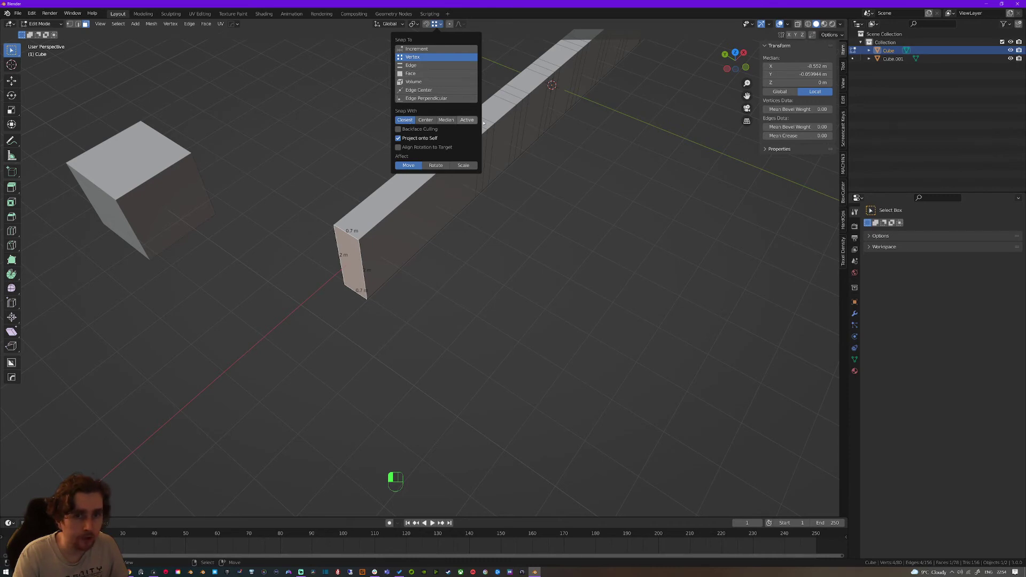
click(439, 138)
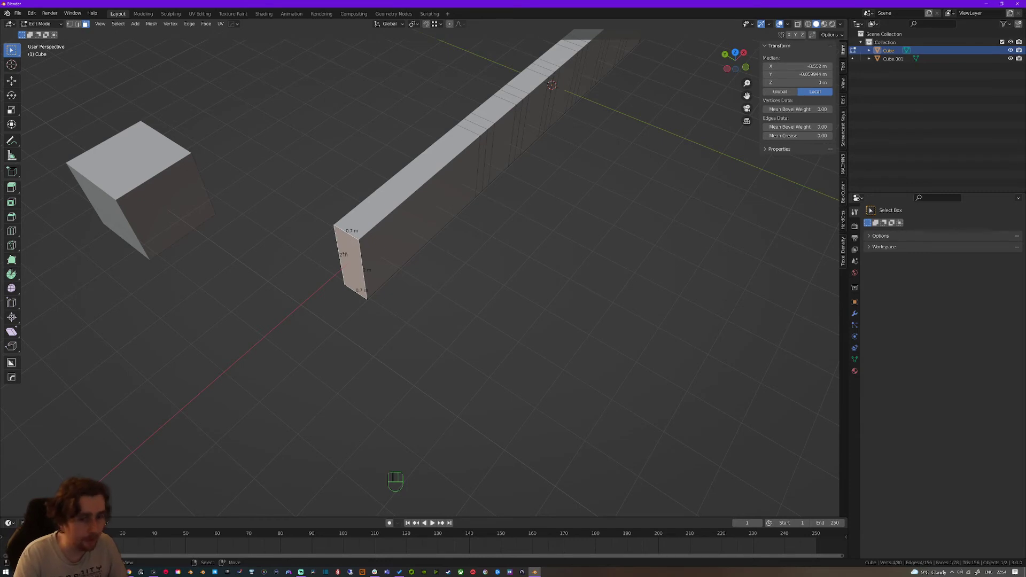
Snap-move the wall's end faces along X to median X -8.9193 m
key(g)
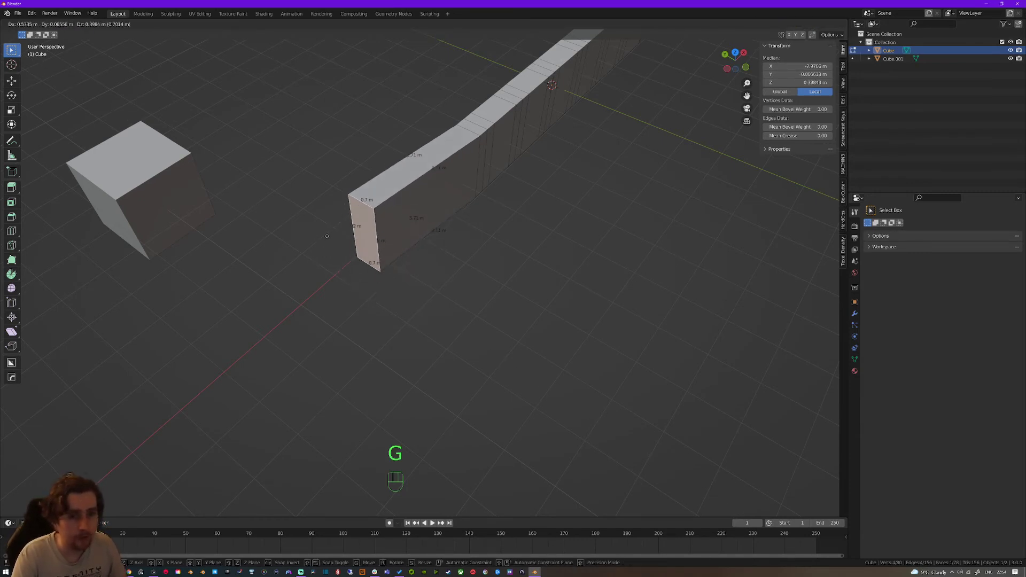
key(ctrl)
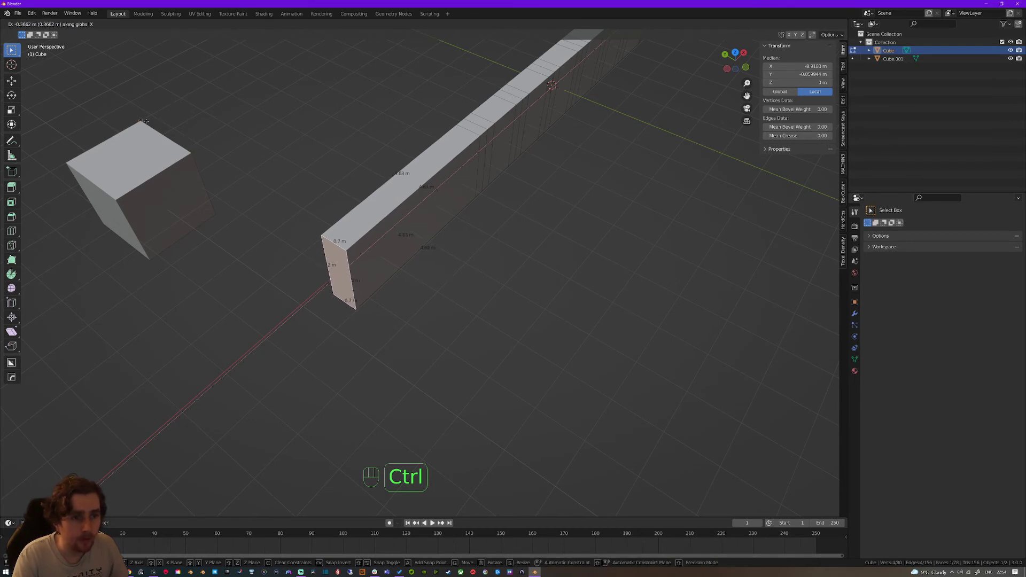
ctrl+click(190, 152)
key(Tab)
middle_drag(190, 152, 424, 297)
key(Tab)
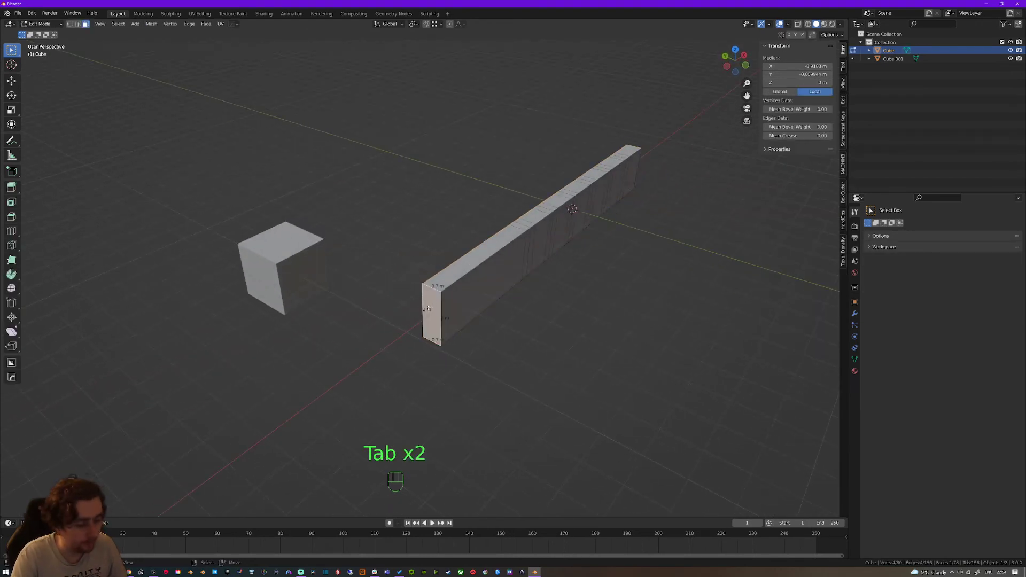
Extrude the wall's end face into a new block and snap-move it
click(428, 308)
key(e)
click(410, 307)
alt+shift+click(410, 307)
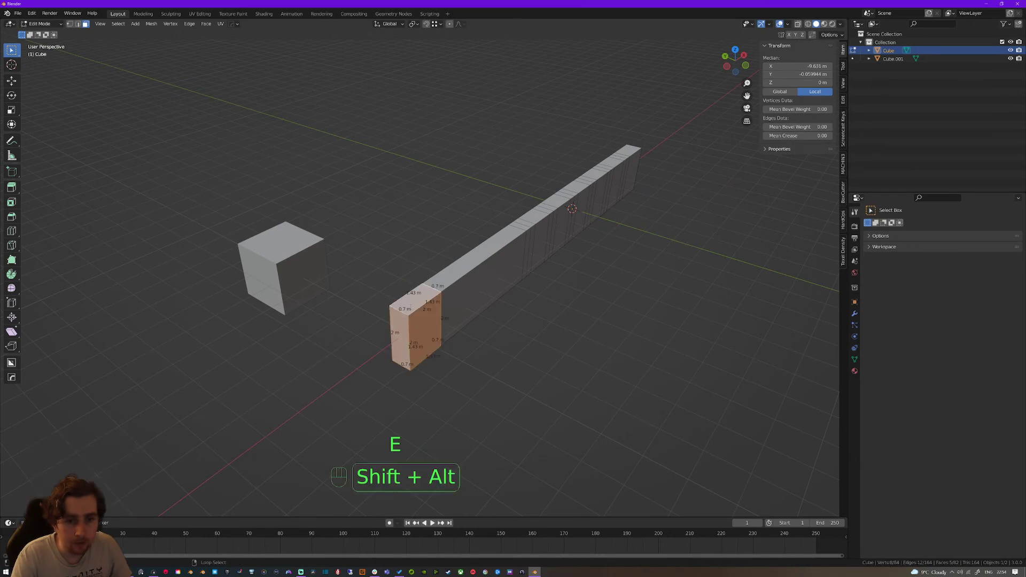
key(g)
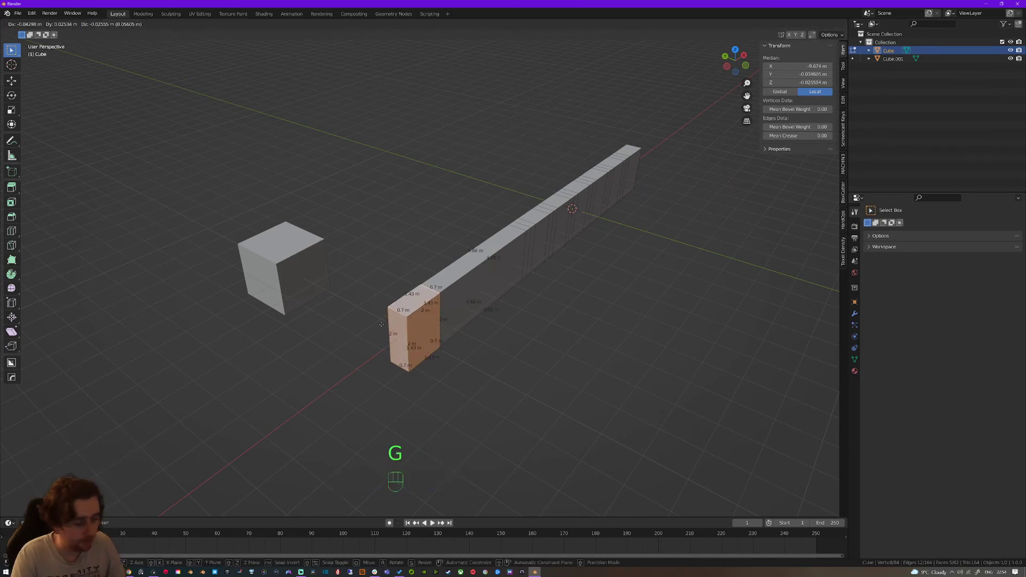
key(ctrl)
click(307, 250)
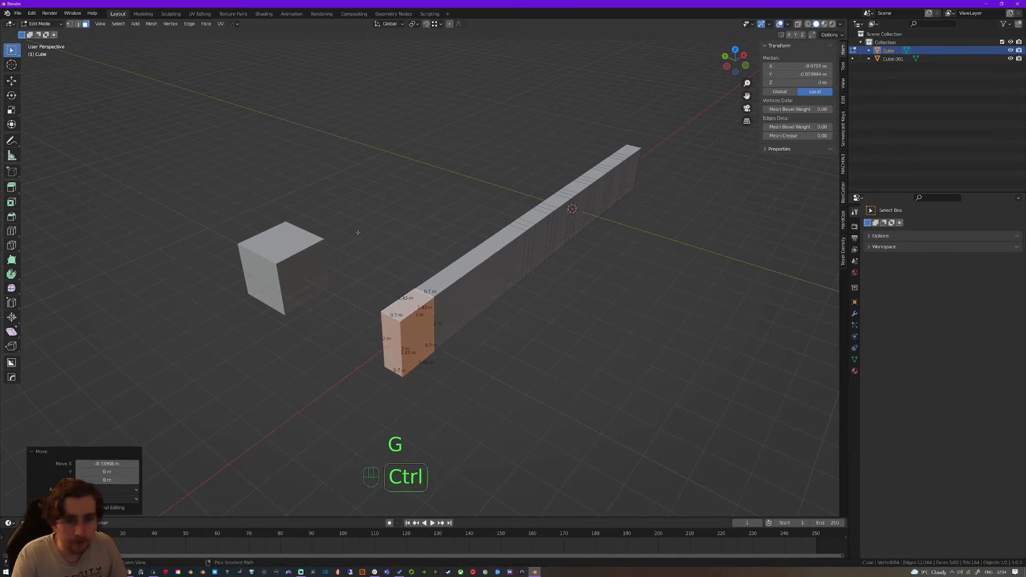
middle_drag(308, 250, 395, 256)
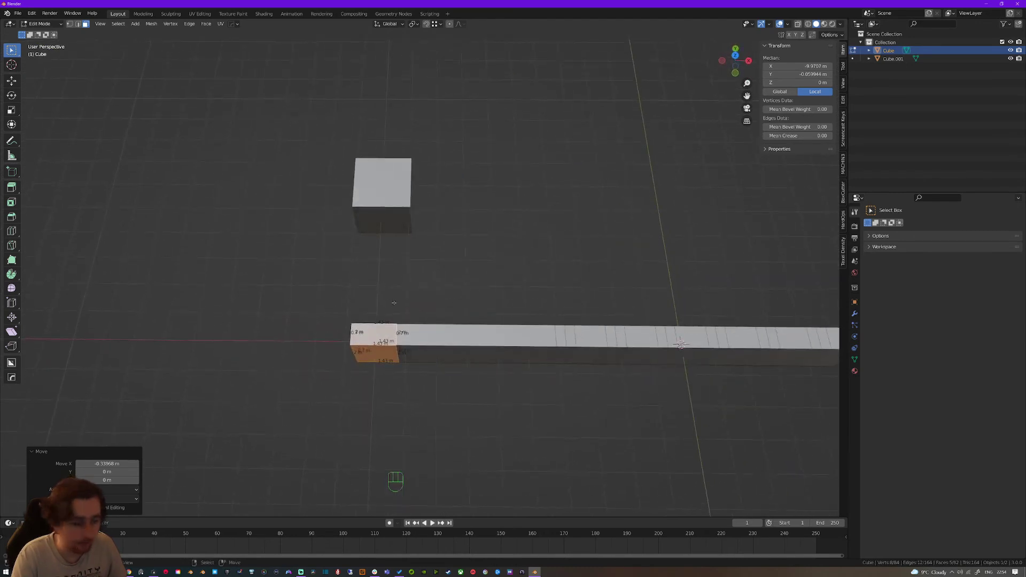
Reposition the end block along X with further snapped moves
key(g)
key(ctrl)
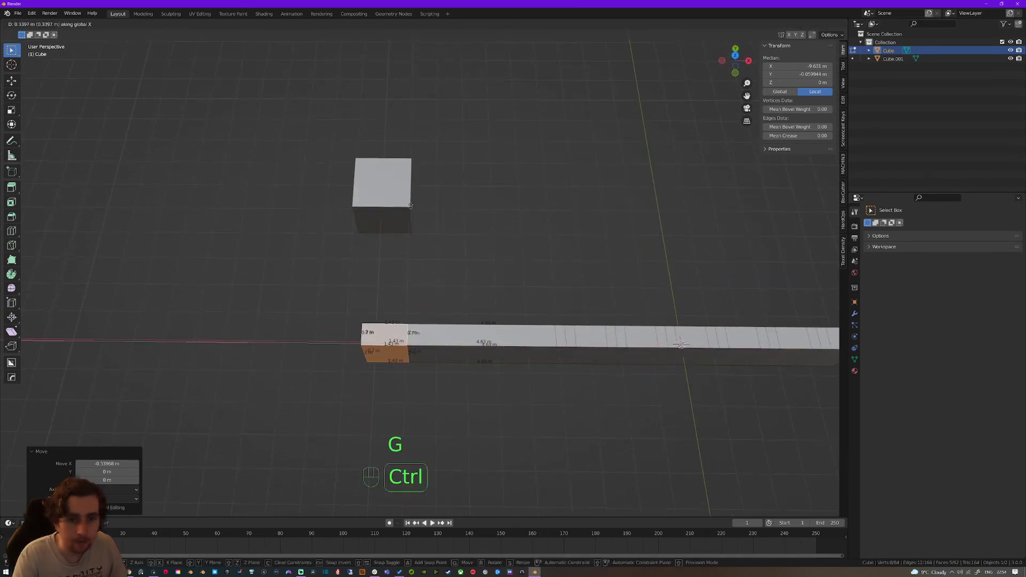
click(410, 206)
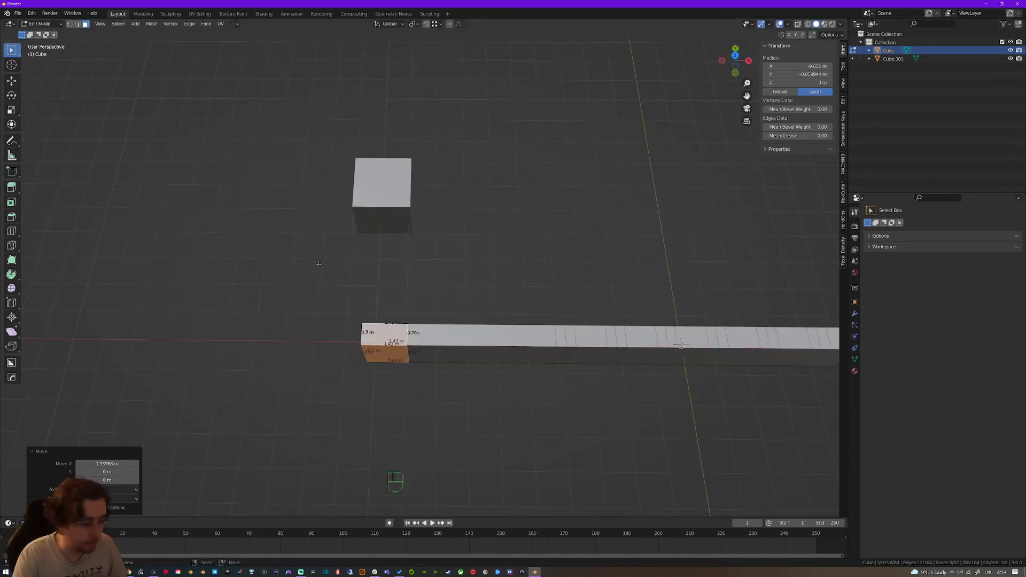
key(g)
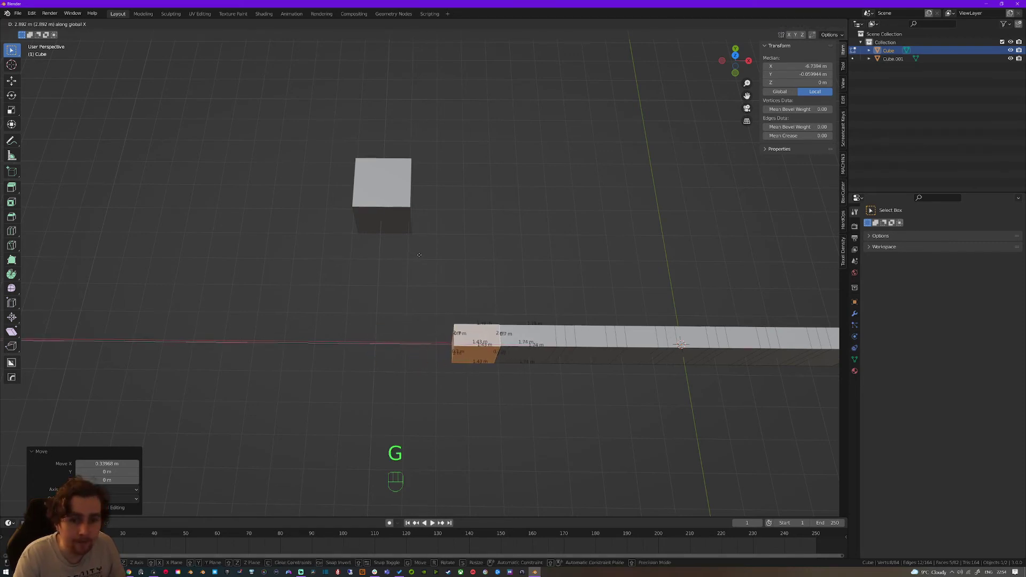
click(419, 255)
key(g)
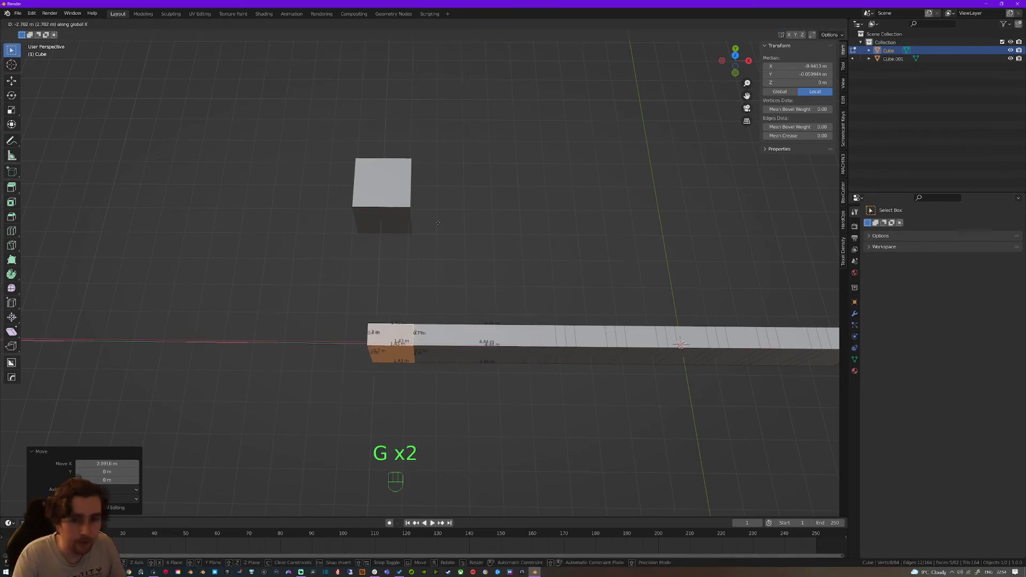
ctrl+click(405, 371)
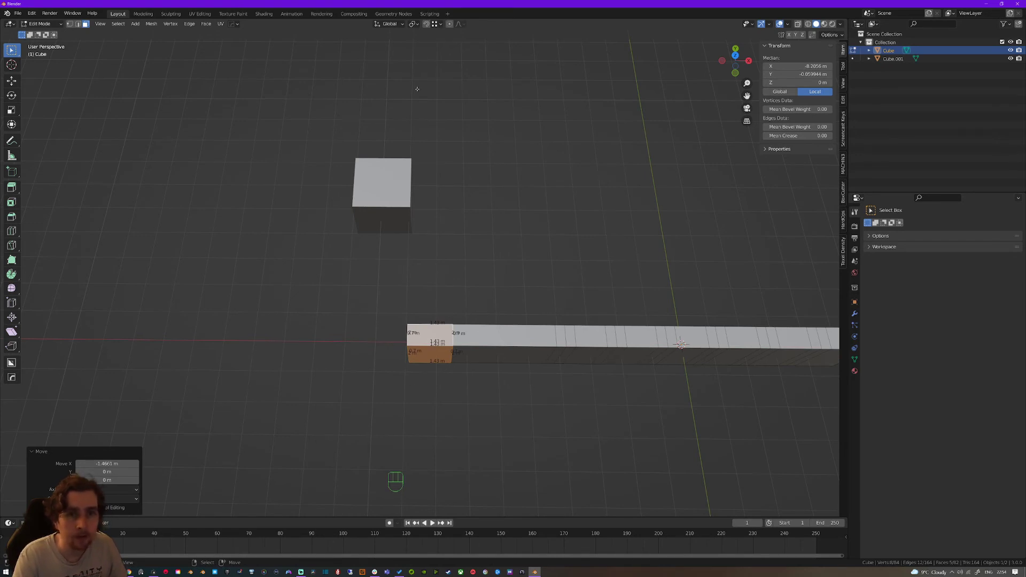
middle_drag(418, 89, 439, 120)
Reselect the end face and hide the Edge Length overlay labels
key(shift+2)
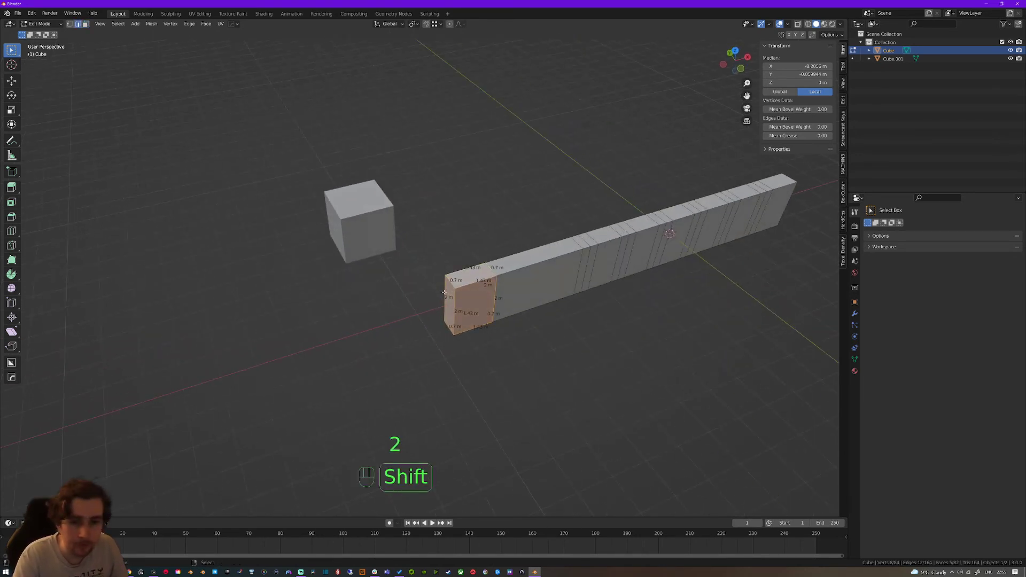
key(shift+1)
shift+click(457, 289)
shift+click(458, 289)
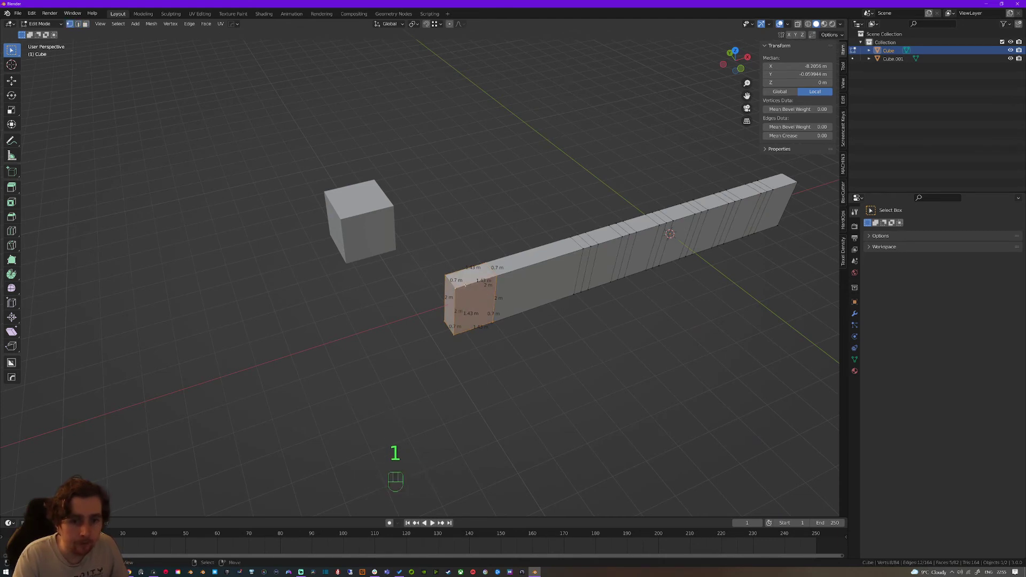
click(787, 24)
click(788, 24)
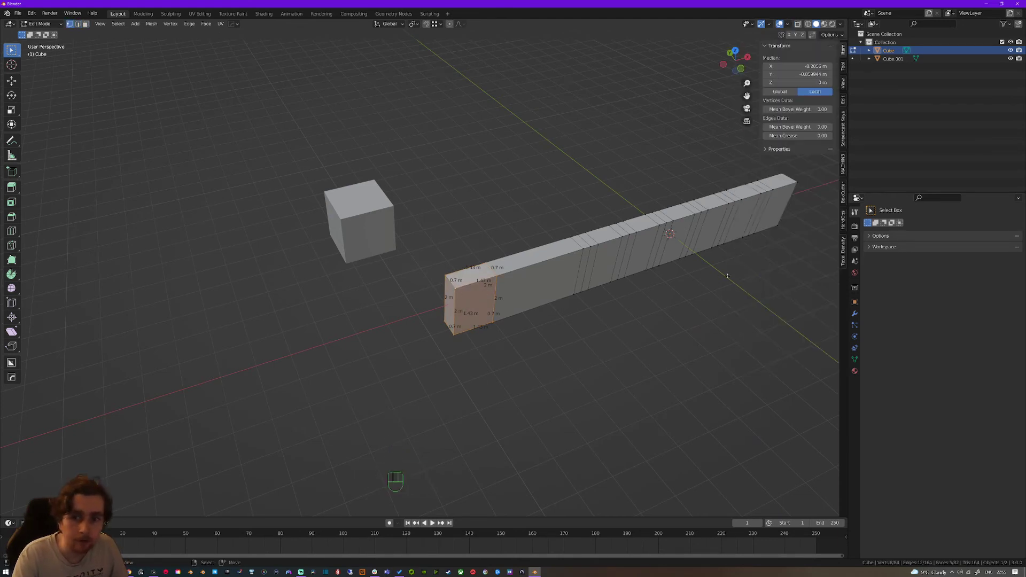
click(788, 23)
click(737, 307)
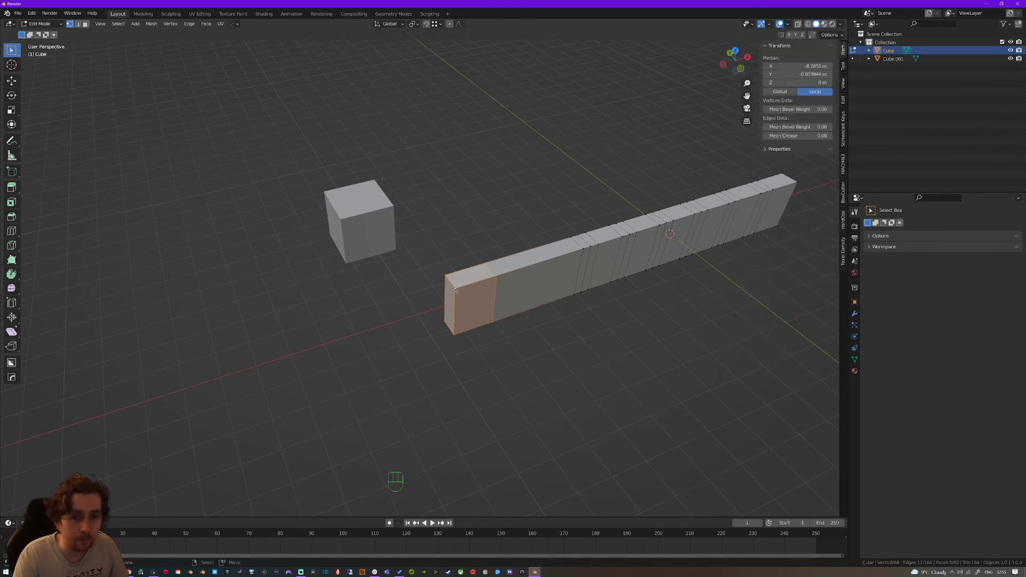
Try several X-constrained positions for the end face, settling the wall at 14.3 m
click(437, 24)
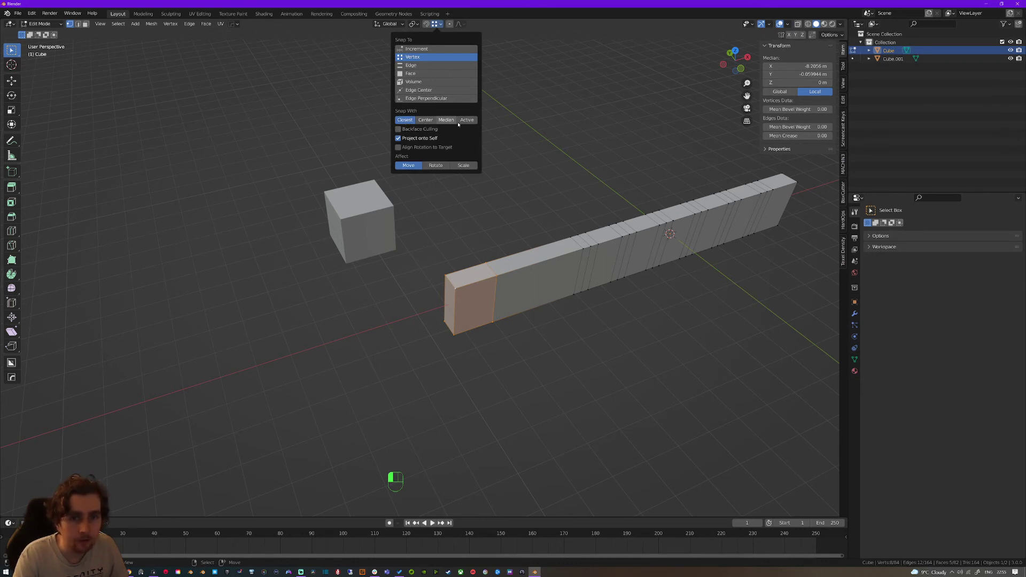
key(g)
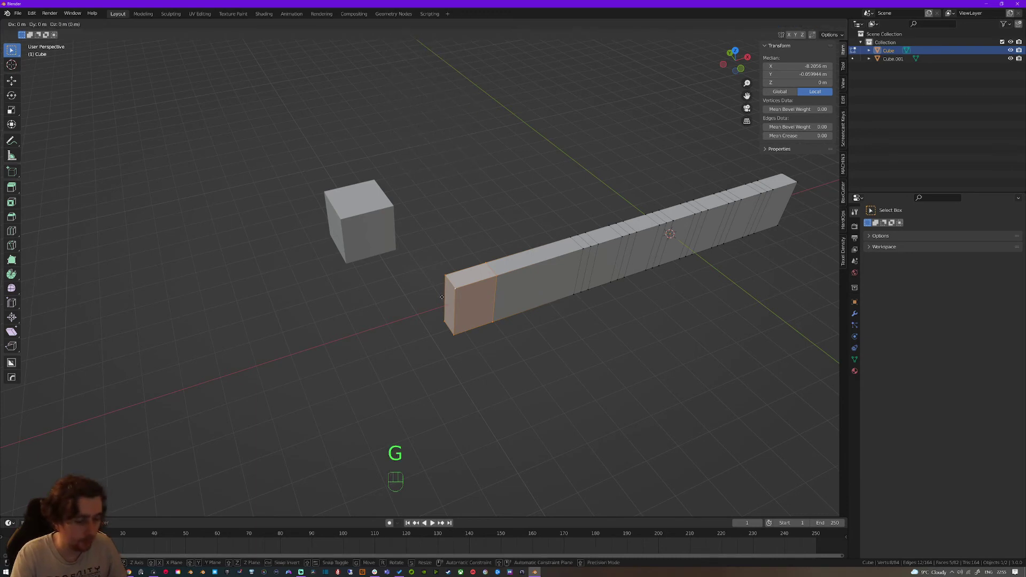
key(x)
ctrl+click(451, 208)
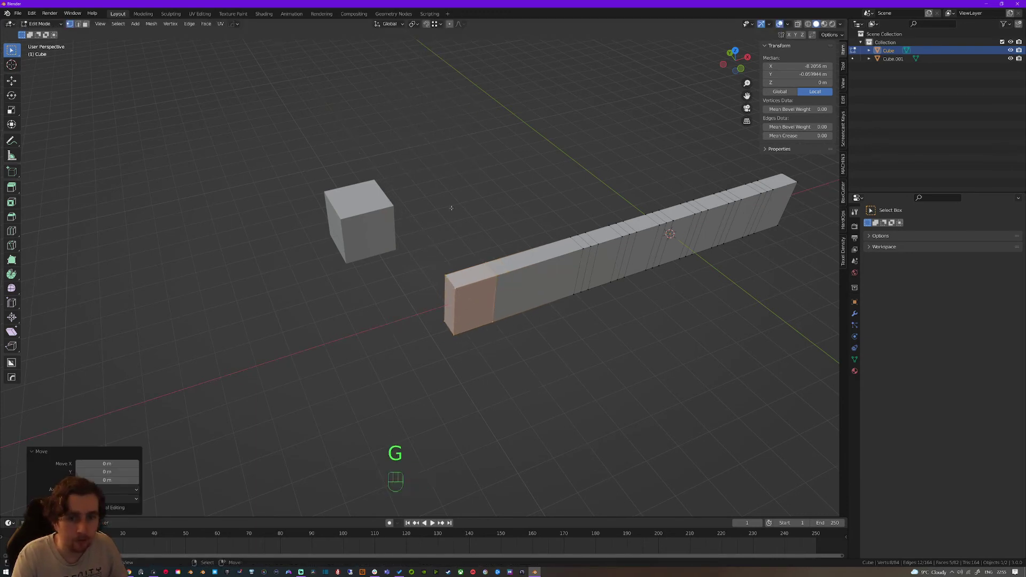
key(g)
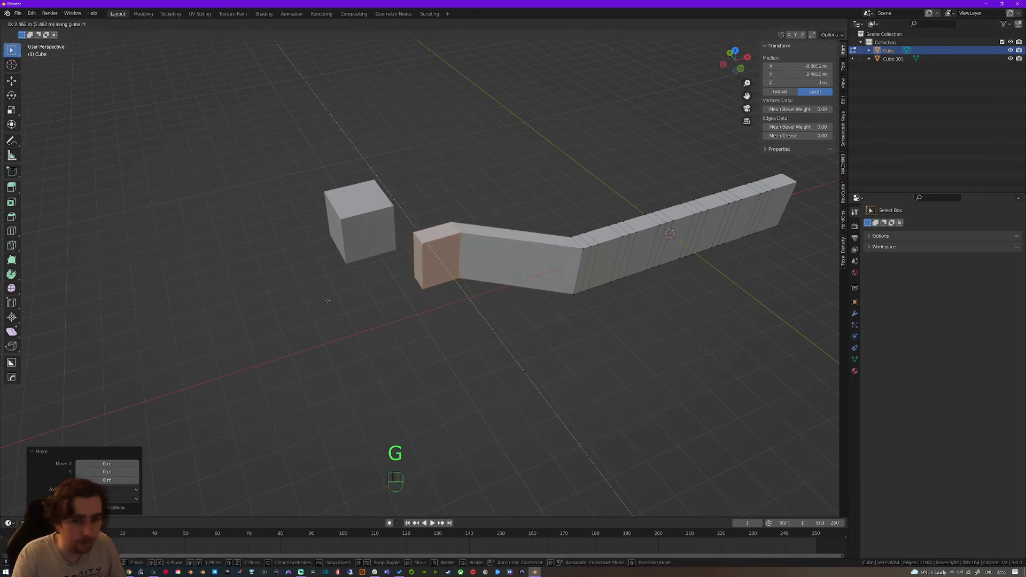
key(x)
click(303, 291)
key(g)
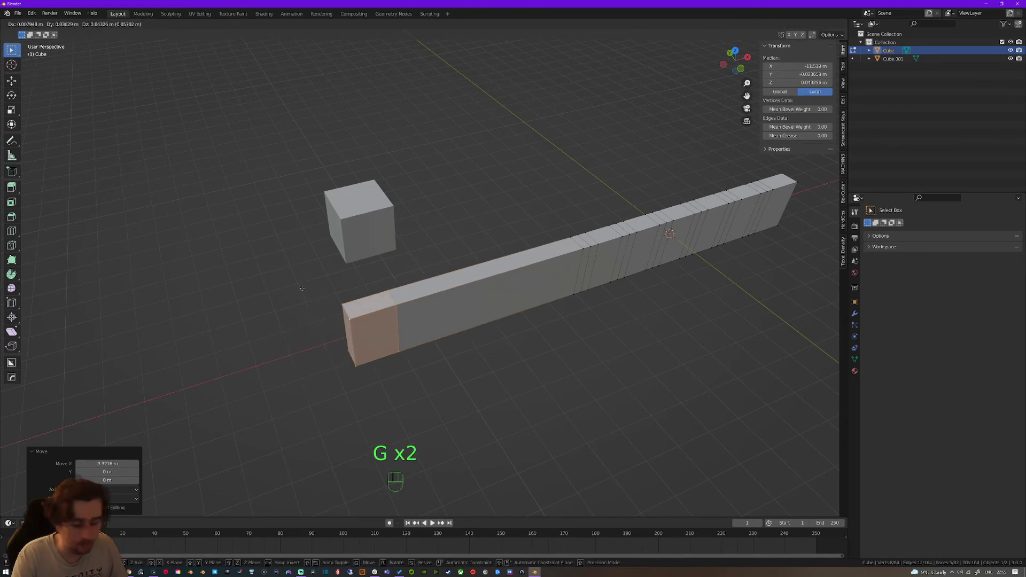
click(412, 262)
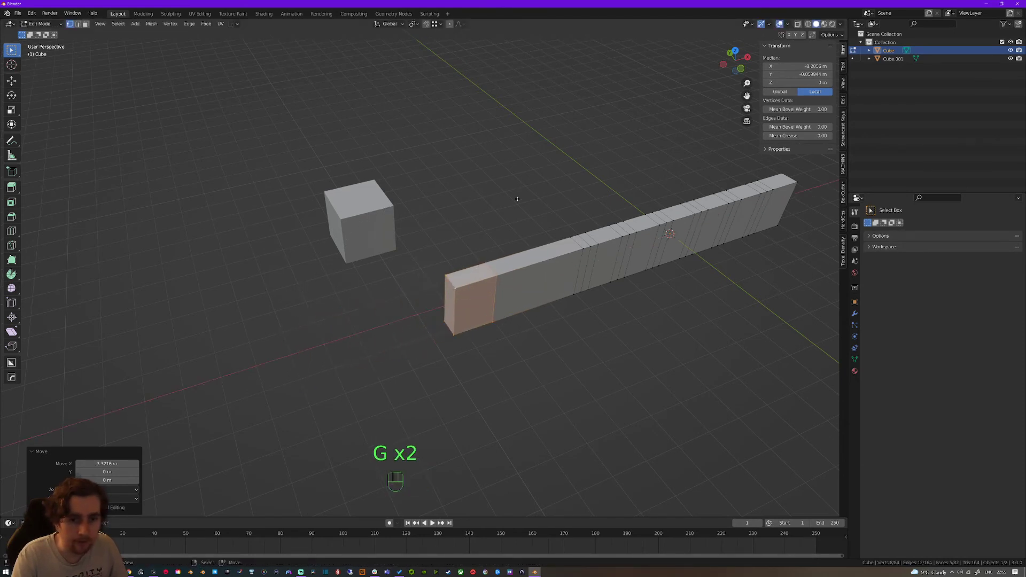
Return the wall to Object Mode and check the snapping options
middle_drag(517, 199, 482, 245)
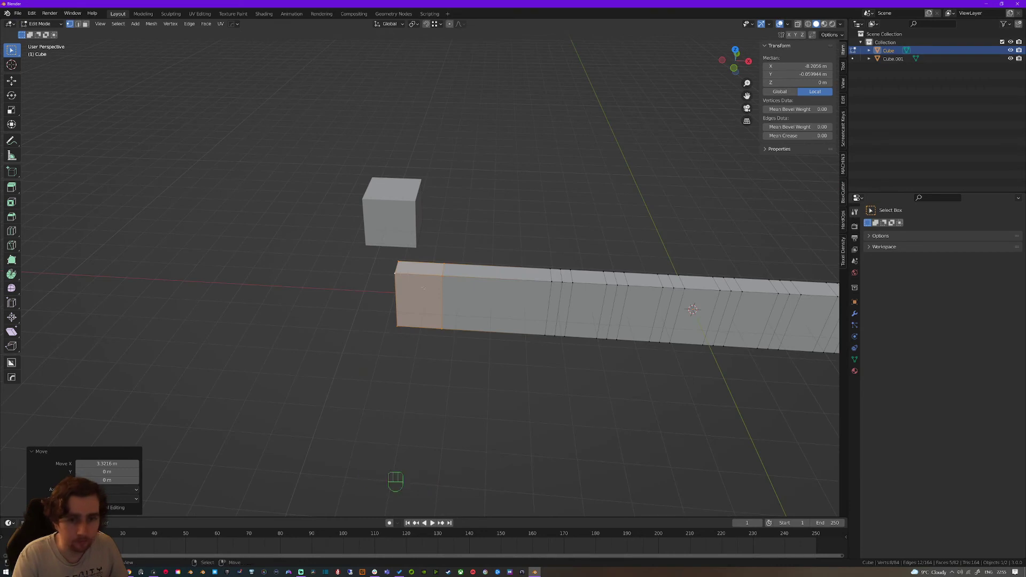
key(Tab)
click(436, 24)
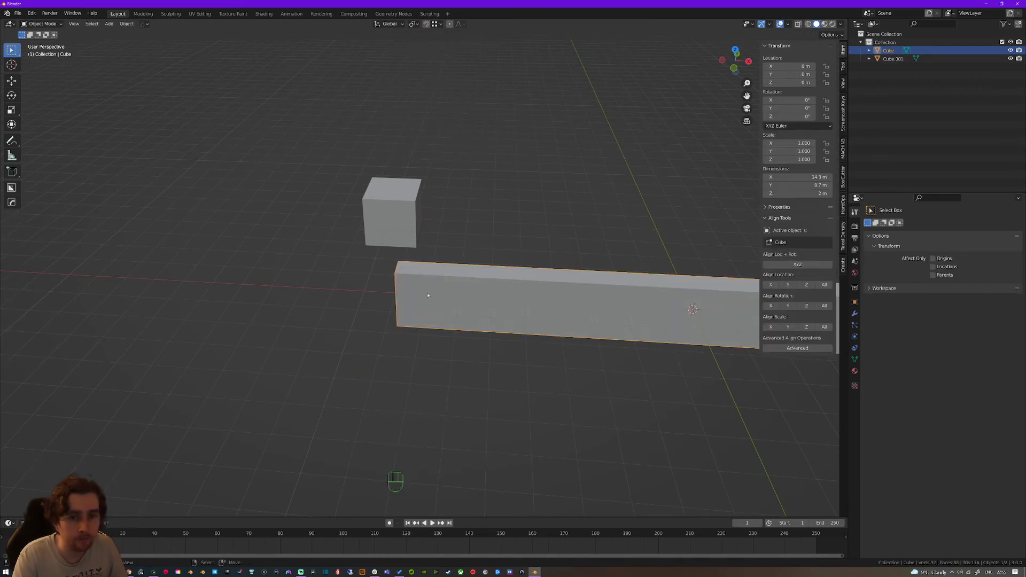
Move Cube.001 up and to the left and tilt it with trackball rotation
middle_drag(471, 278, 422, 308)
click(340, 248)
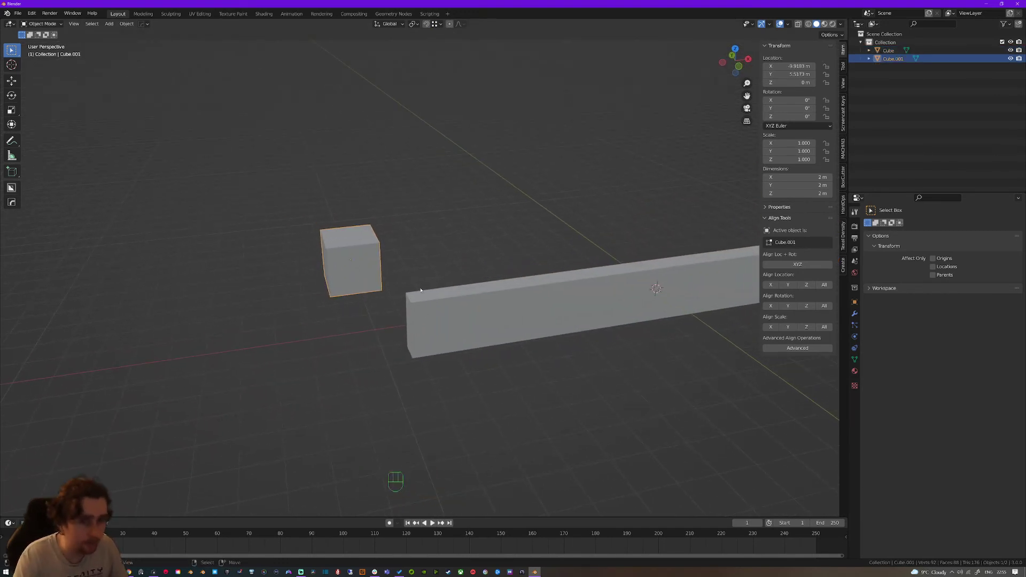
key(g)
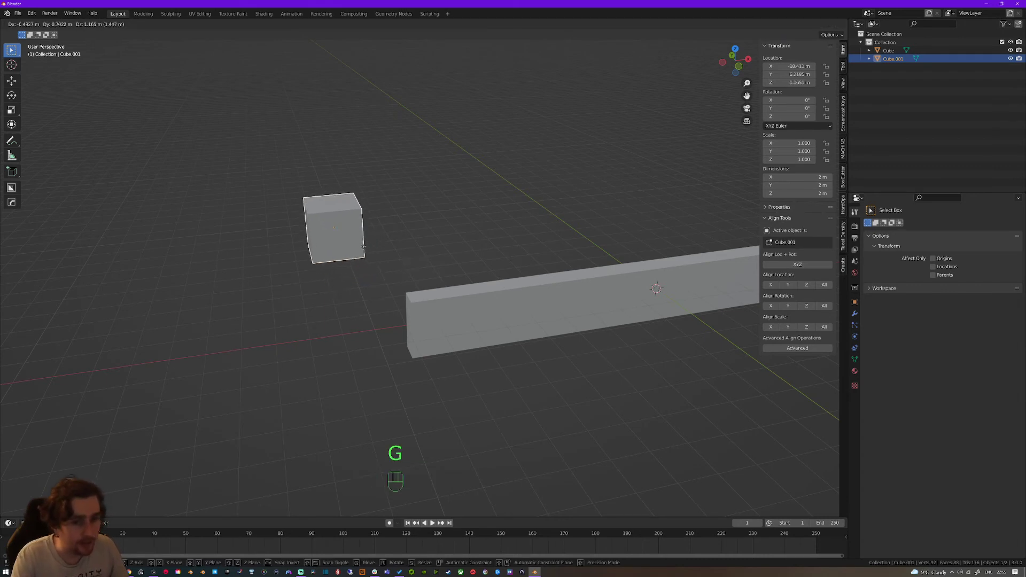
click(363, 243)
key(r)
key(r)
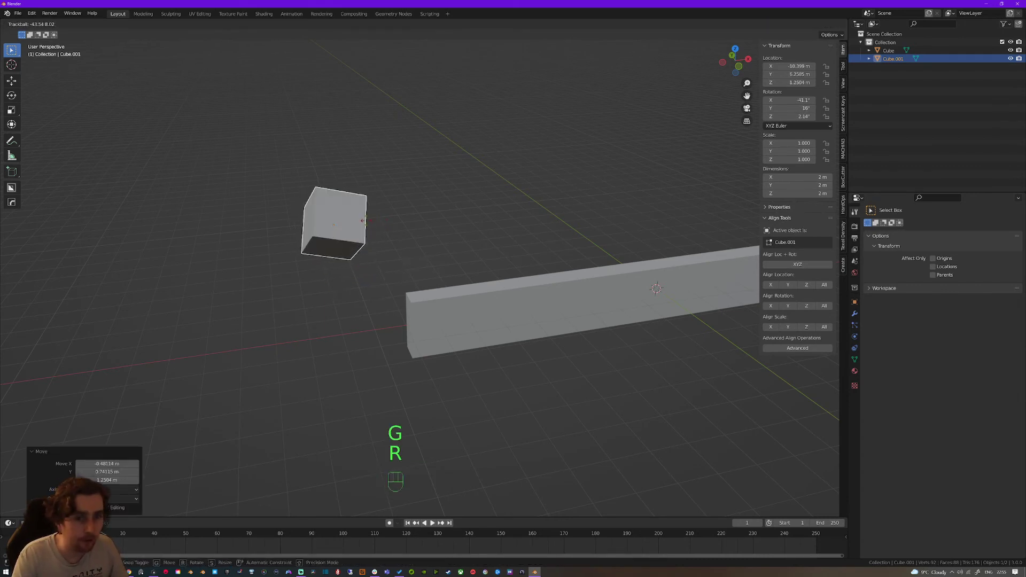
click(366, 225)
Add Cube.002 at Cube.001 via the 3D cursor and place it to the left
key(shift+s)
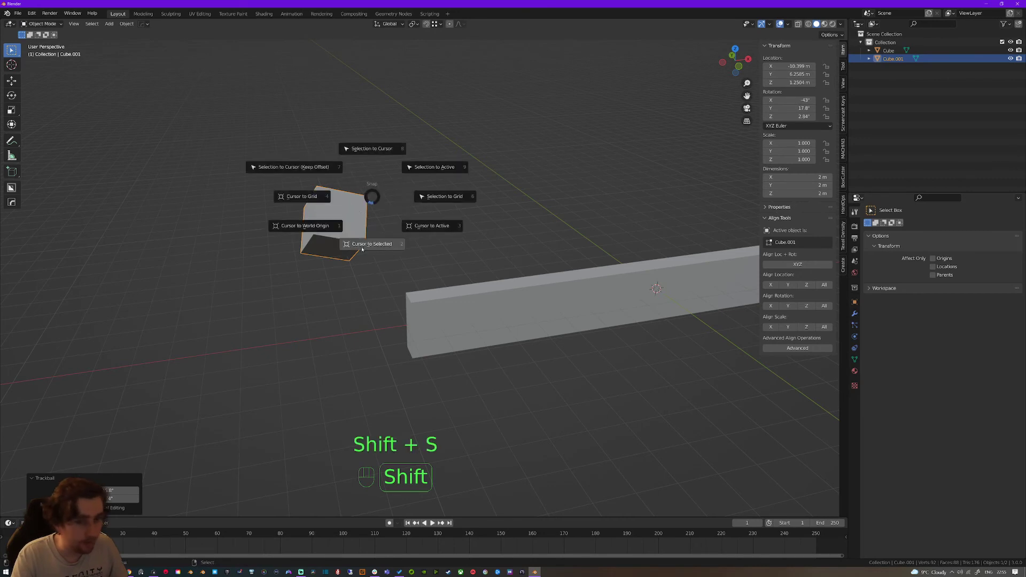
click(339, 244)
key(shift+a)
mouse_move(336, 246)
click(399, 254)
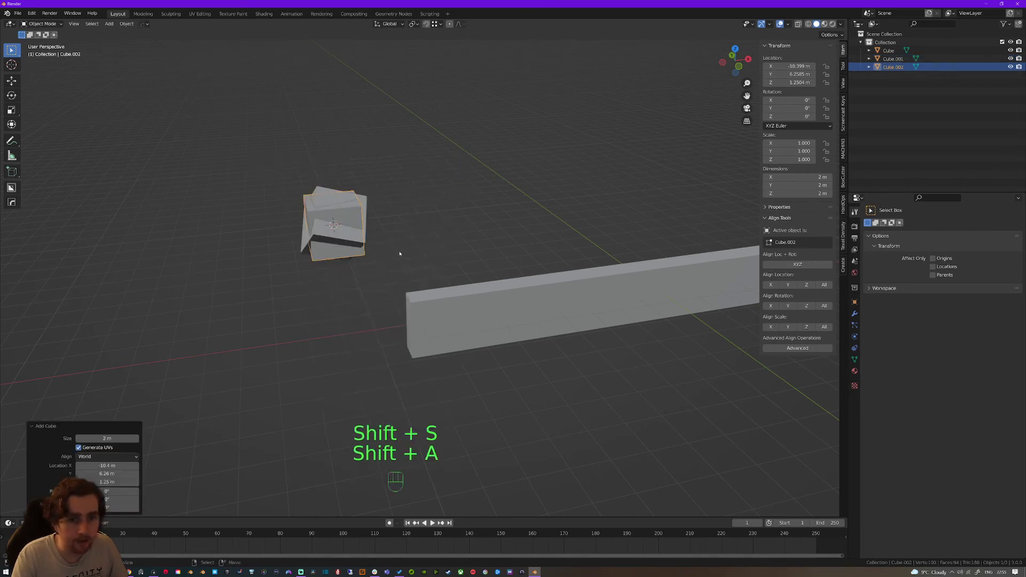
key(g)
click(321, 254)
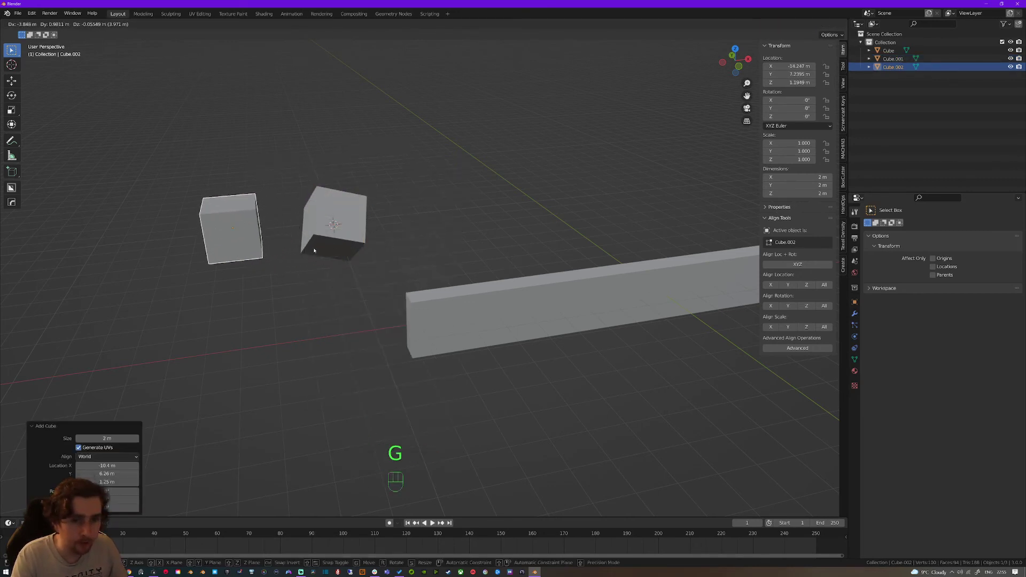
key(a)
key(a)
shift+middle_drag(417, 242, 474, 266)
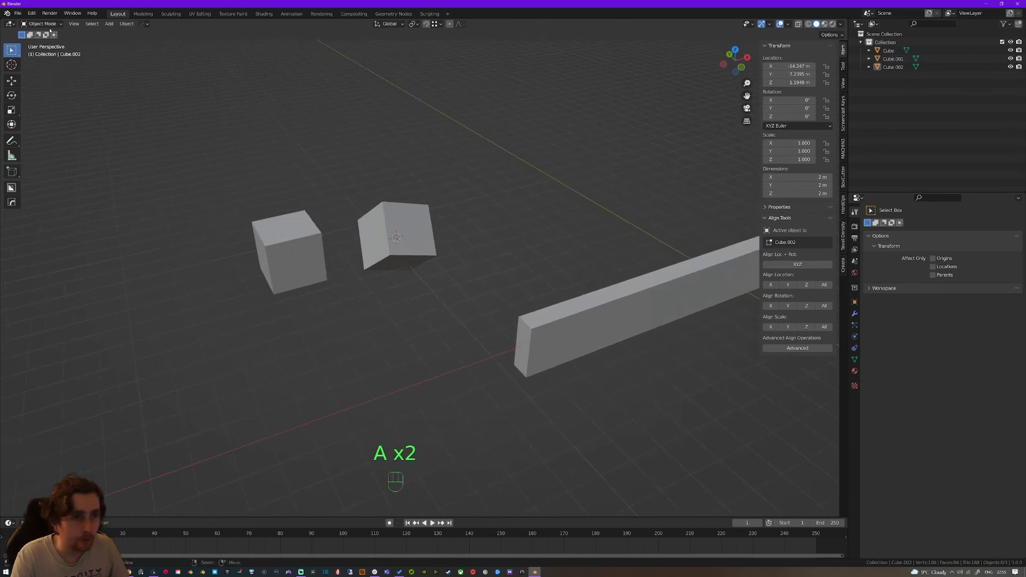
click(32, 13)
click(54, 138)
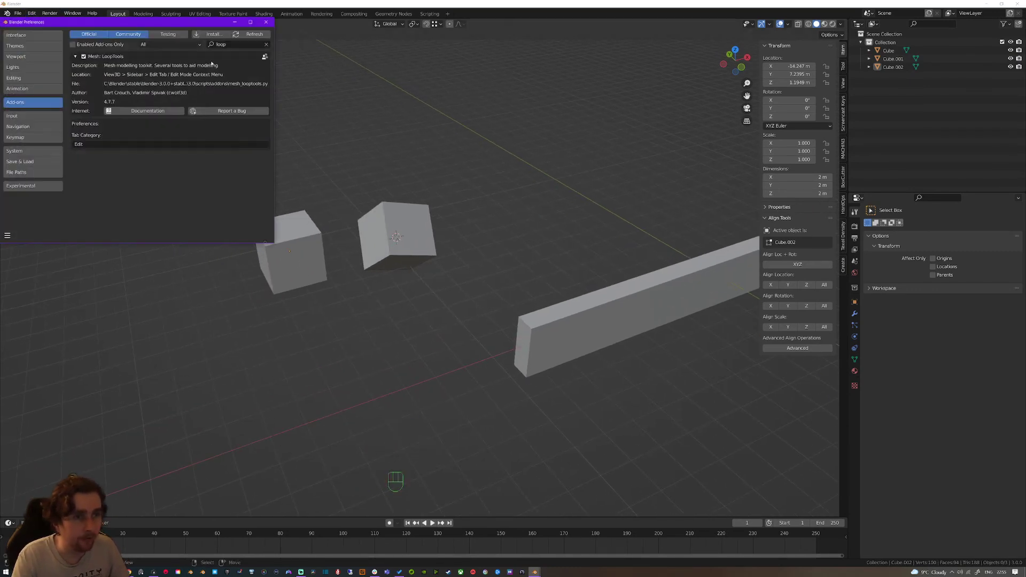
click(224, 45)
text(align)
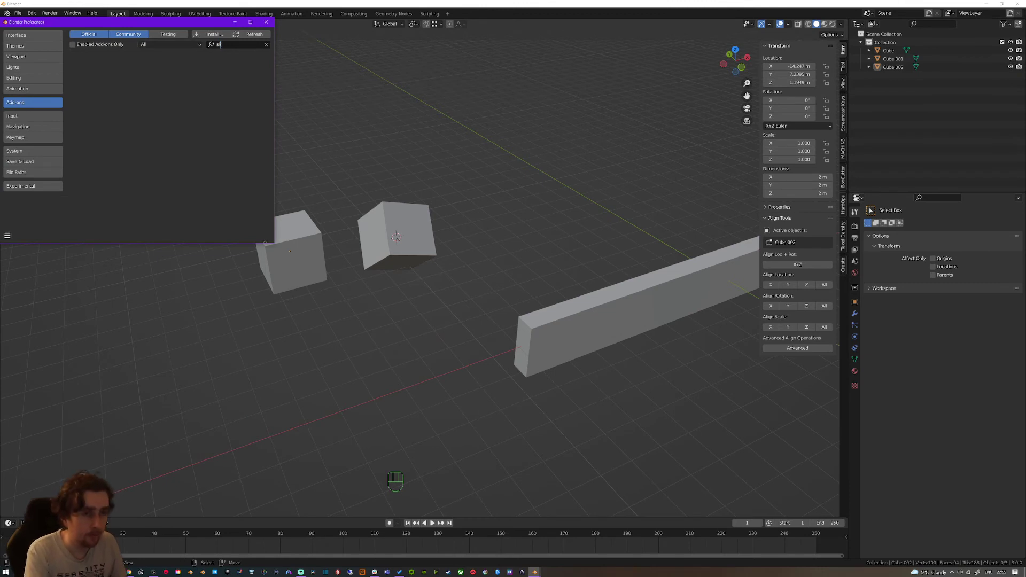
key(BackSpace)
key(BackSpace)
key(BackSpace)
text(align)
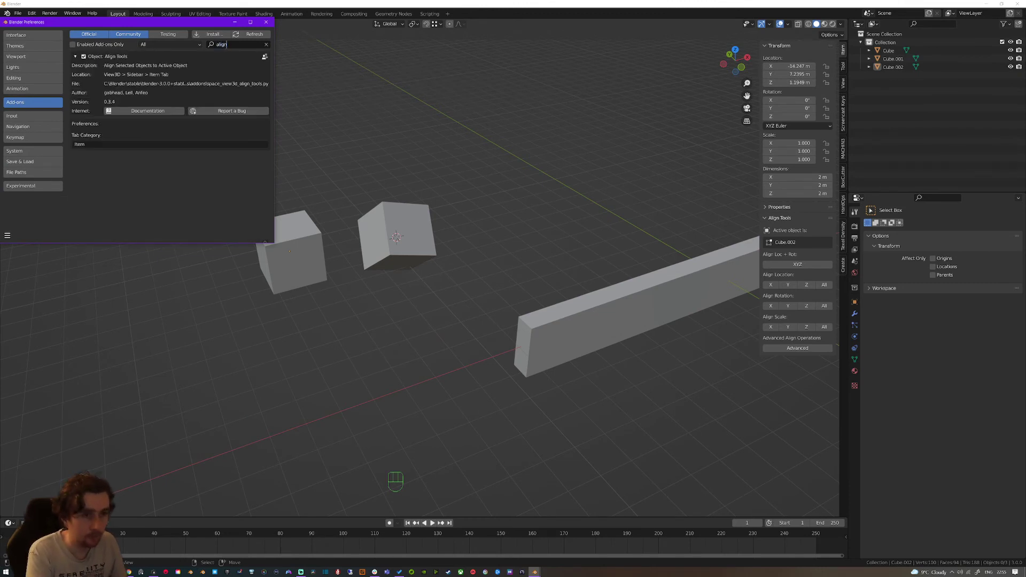
key(Return)
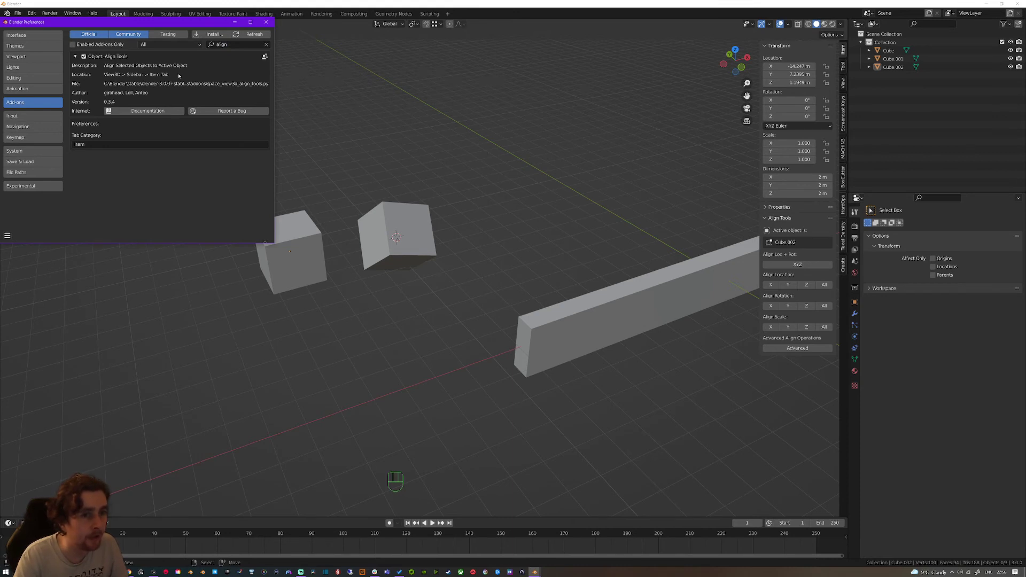
click(266, 22)
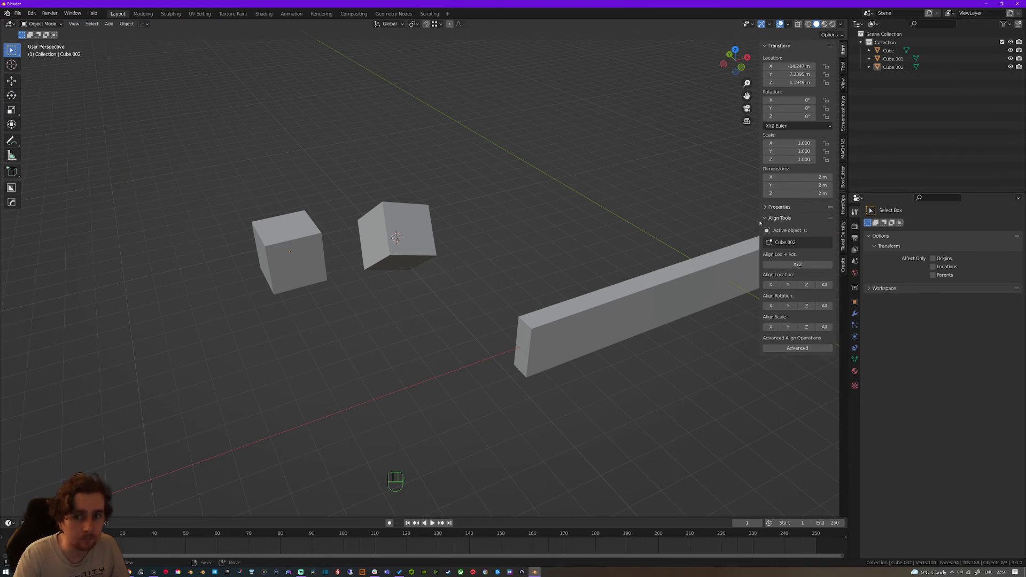
Align the left cube's location and rotation to the middle cube with Align Tools, then undo it
click(782, 219)
click(784, 219)
click(296, 256)
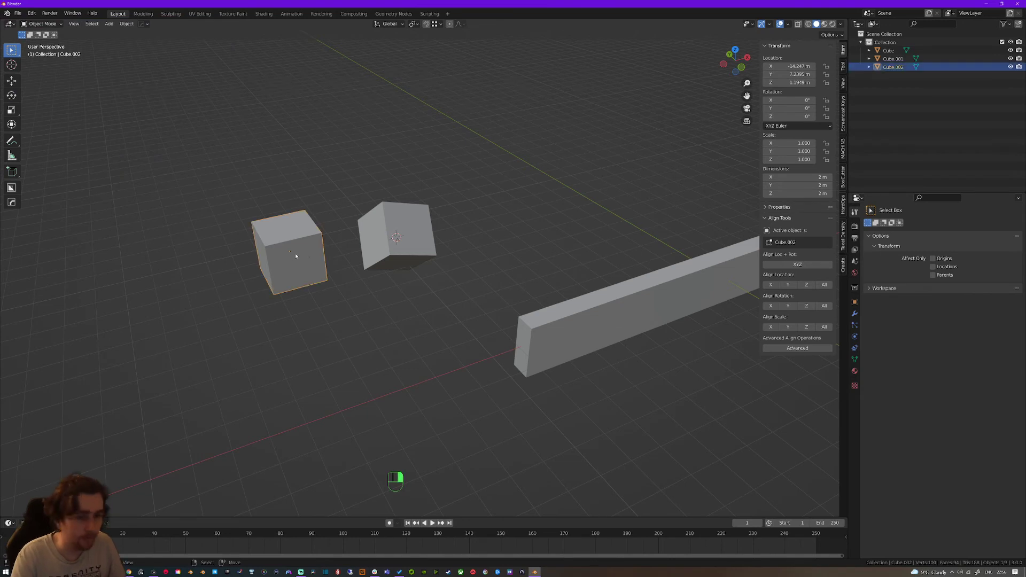
shift+click(404, 231)
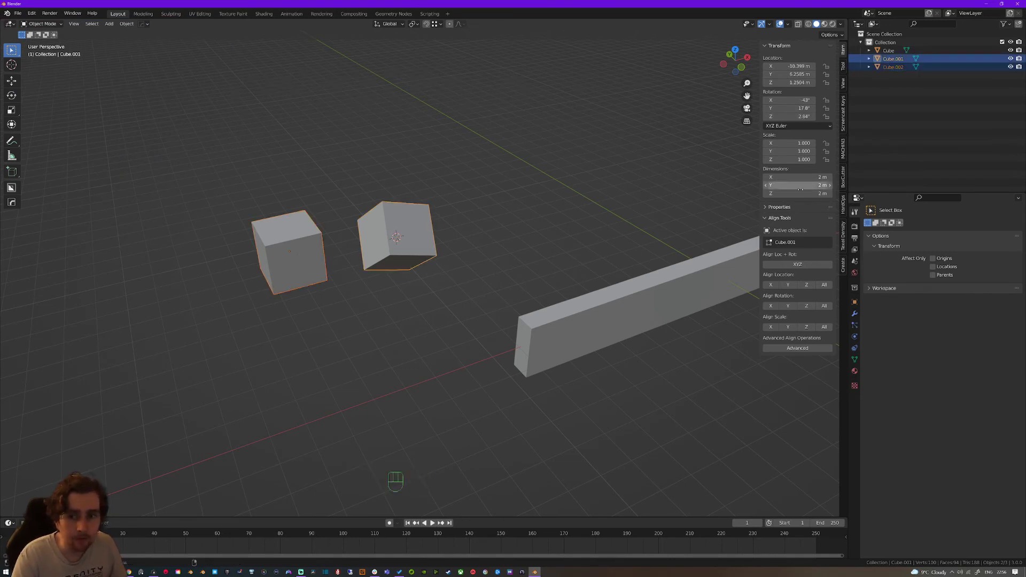
click(800, 264)
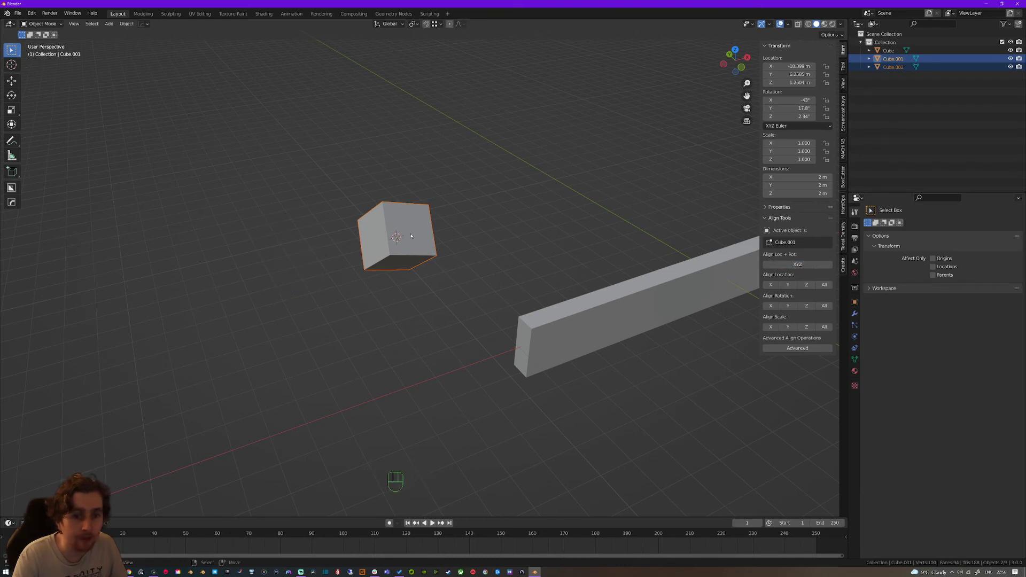
key(ctrl+z)
key(ctrl+z)
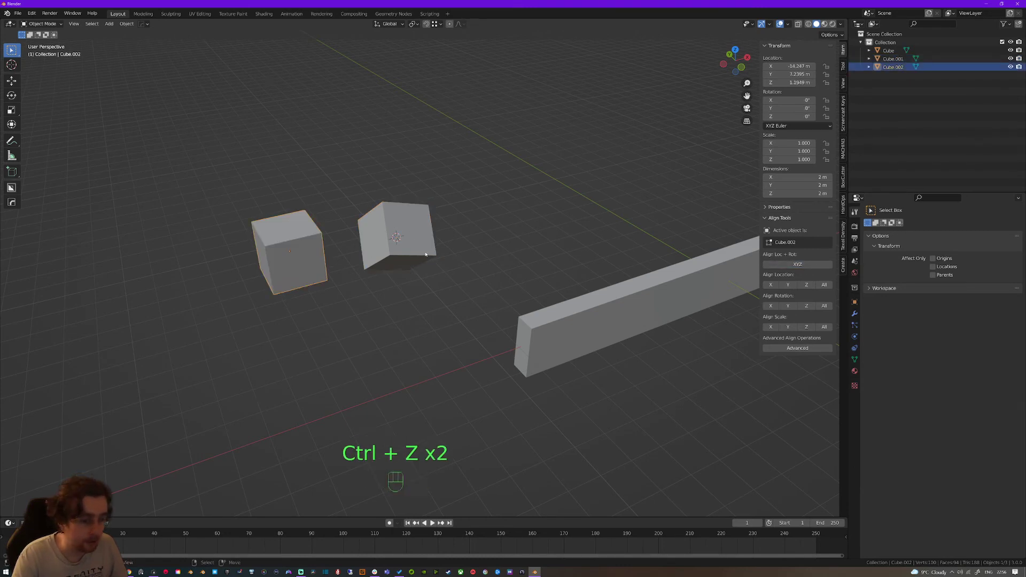
Scale the left cube to 0.534 on X and Z, then stretch it to 2.720 on Y
key(s)
key(shift+y)
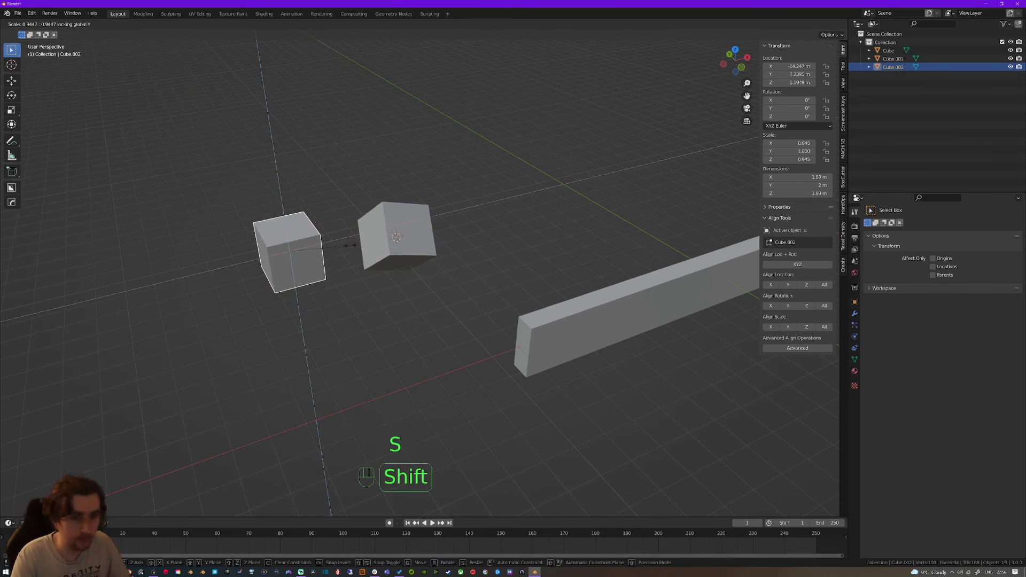
click(324, 263)
key(s)
key(x)
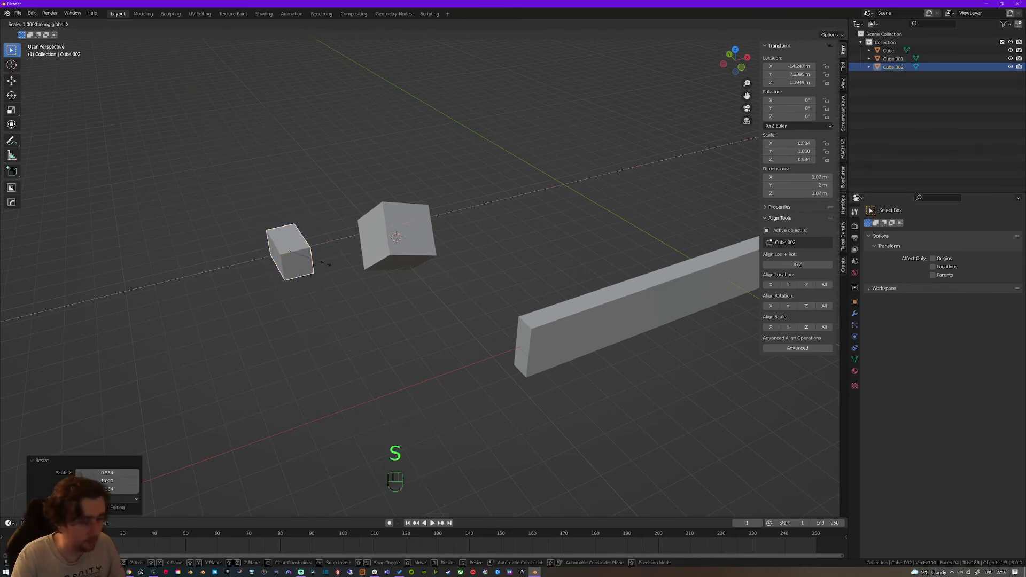
key(y)
click(365, 283)
Deselect all, then select the middle cube and the long thin box together
key(a)
key(a)
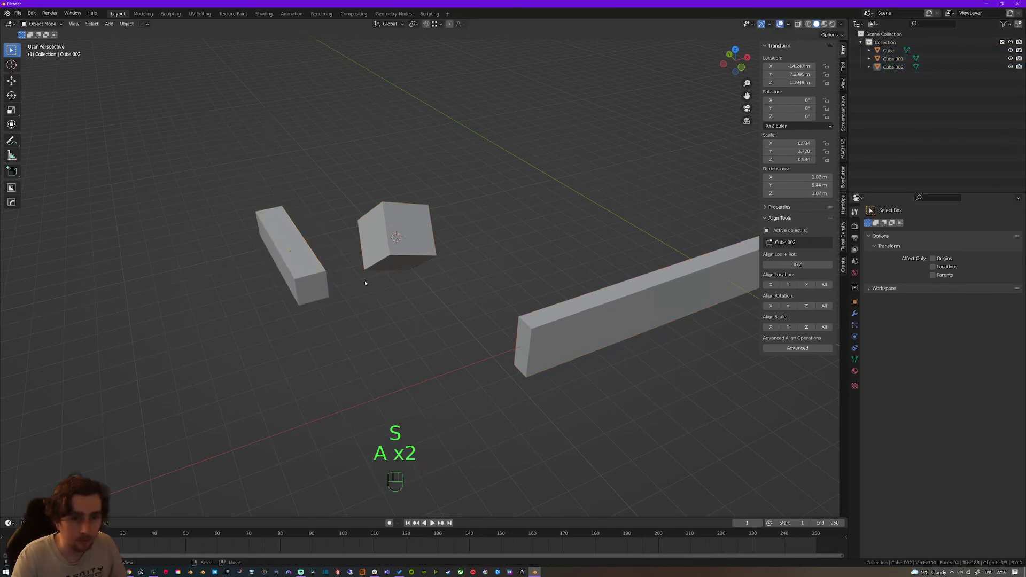
click(309, 257)
shift+click(397, 235)
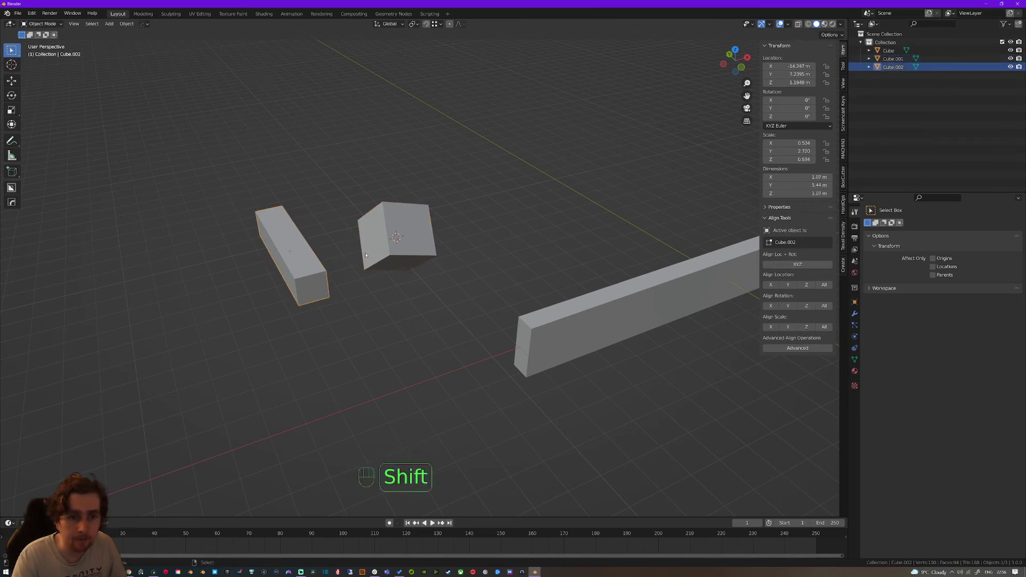
Align location and rotation between the long box and the cube in each direction, undoing both
shift+click(299, 255)
click(798, 263)
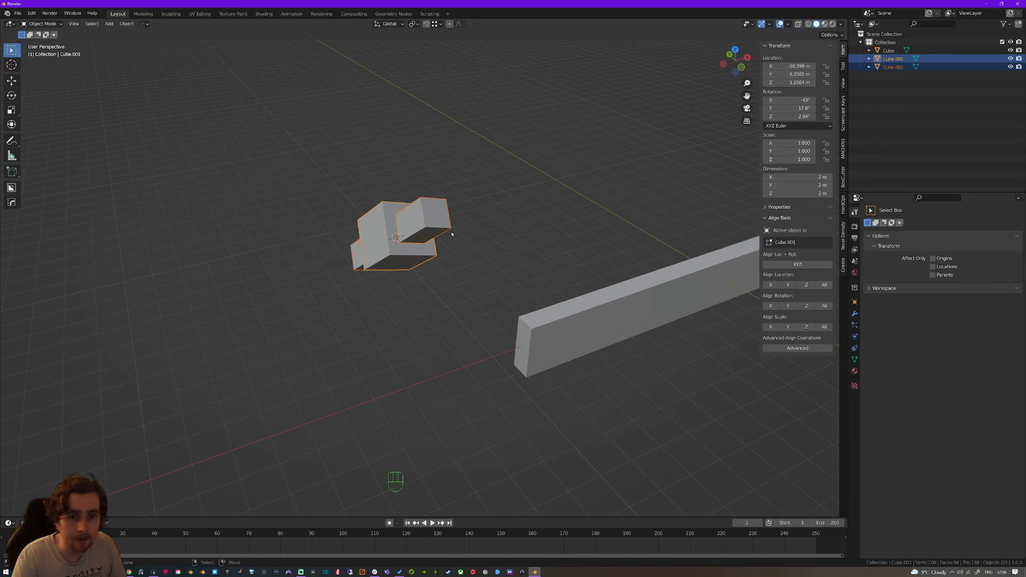
key(ctrl+z)
key(ctrl+z)
key(ctrl+z)
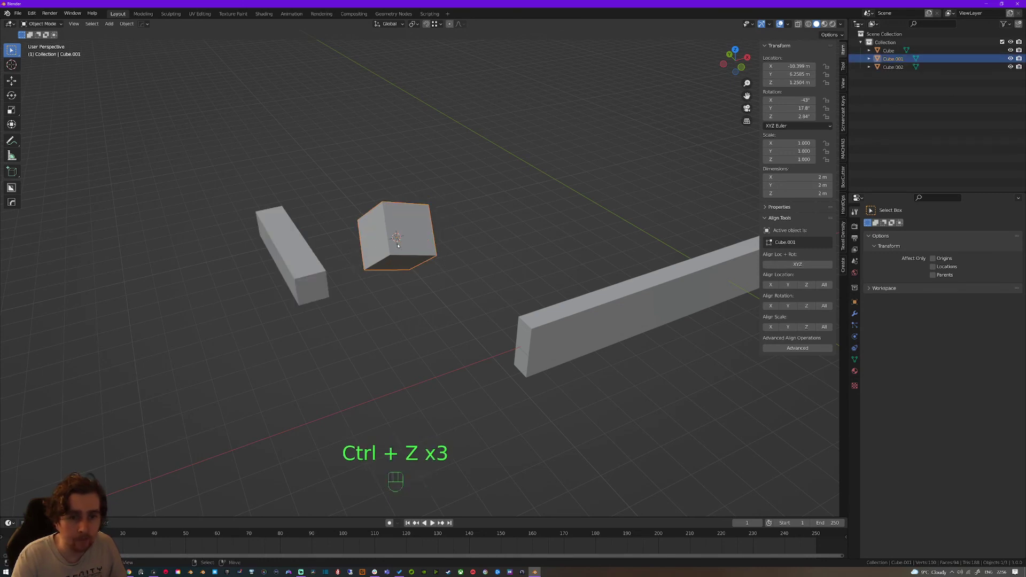
shift+click(300, 251)
click(797, 264)
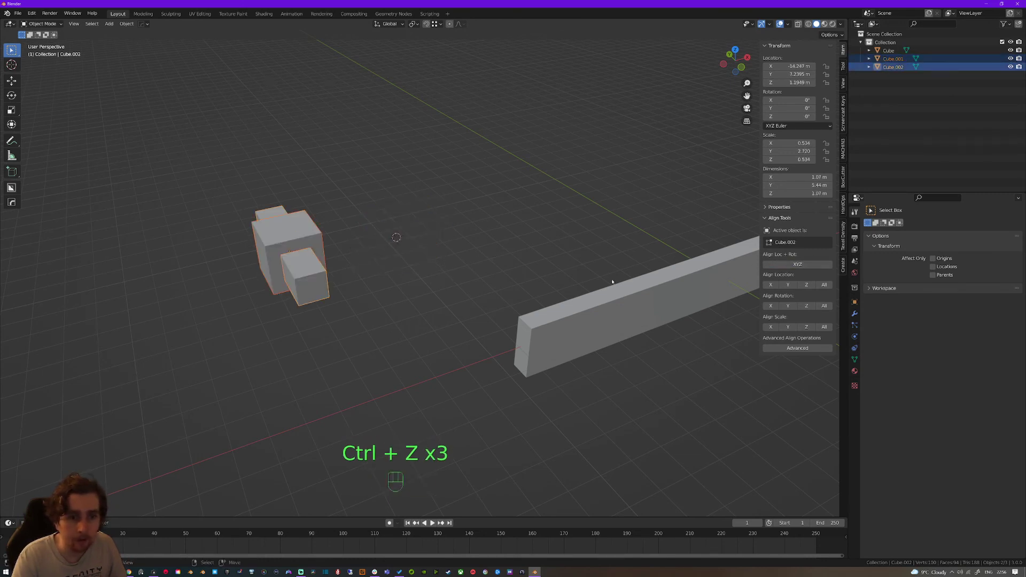
key(ctrl+z)
key(ctrl+z)
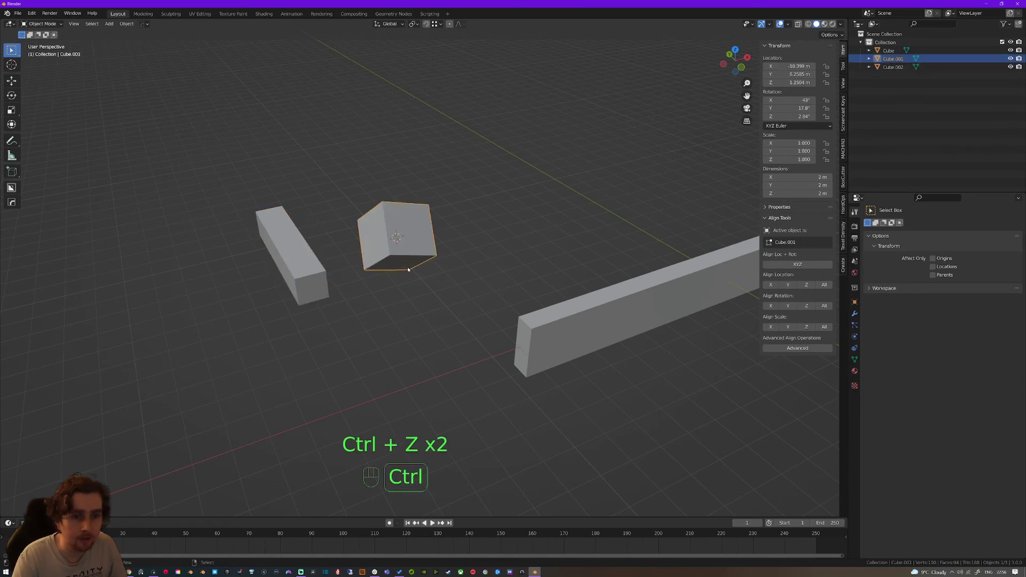
Align the long box's rotation to the cube on all axes, inspect it, and undo
shift+click(298, 259)
shift+click(396, 238)
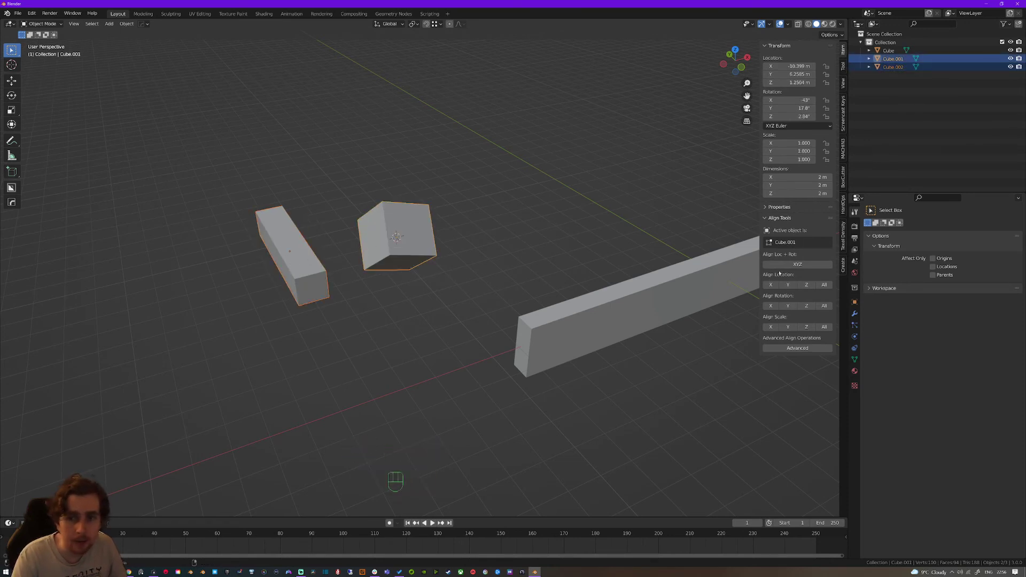
click(824, 305)
middle_drag(562, 294, 458, 289)
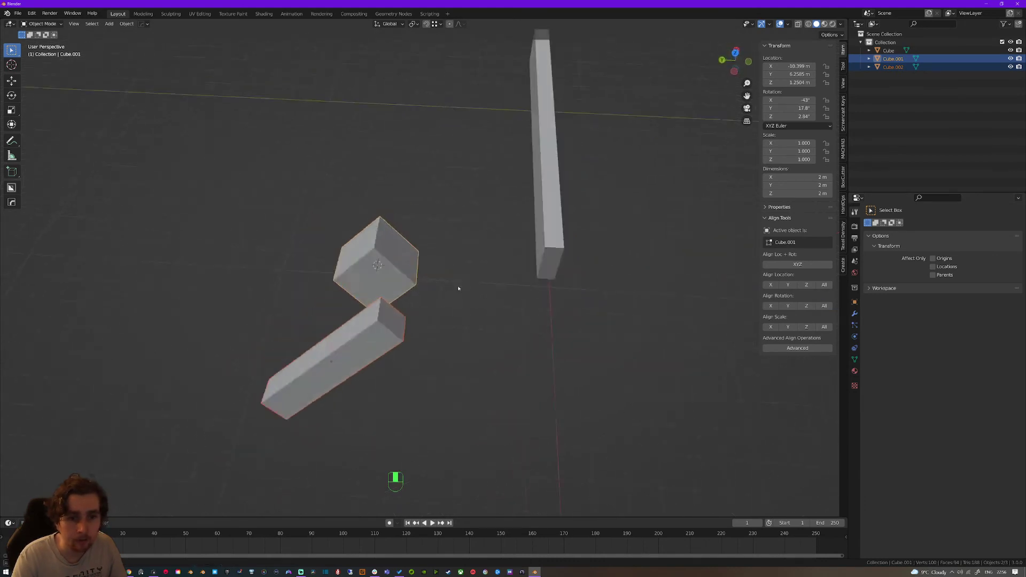
key(ctrl+z)
key(ctrl+z)
middle_drag(532, 312, 486, 268)
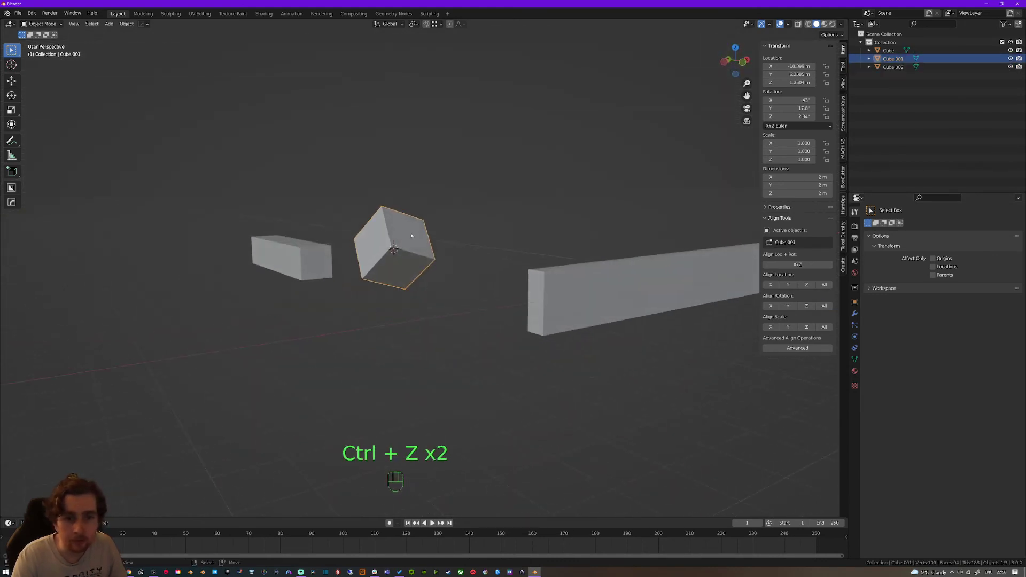
Align the cube's location, then its rotation, to the long box on all axes, undoing each
shift+click(292, 258)
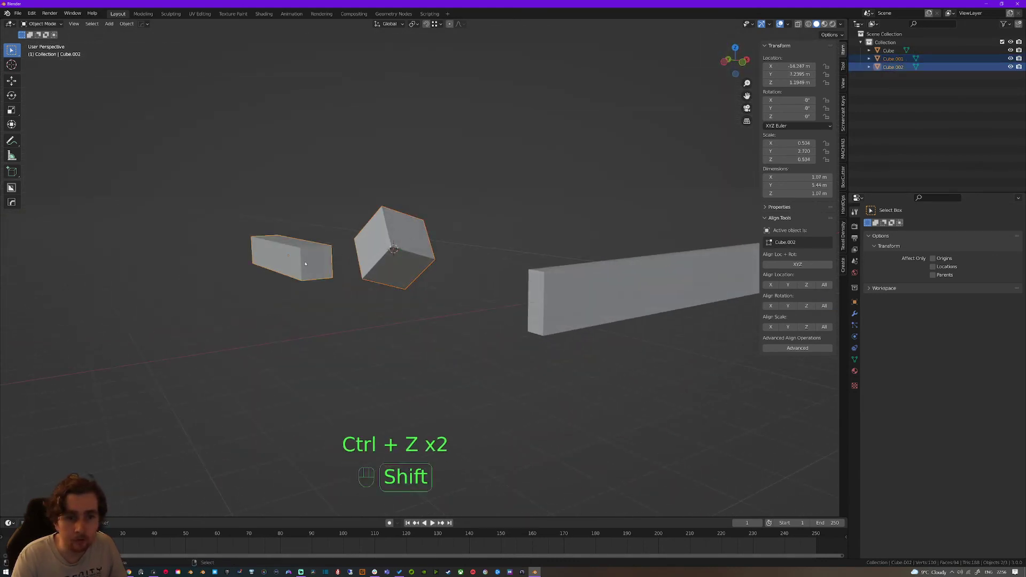
click(824, 285)
key(ctrl+z)
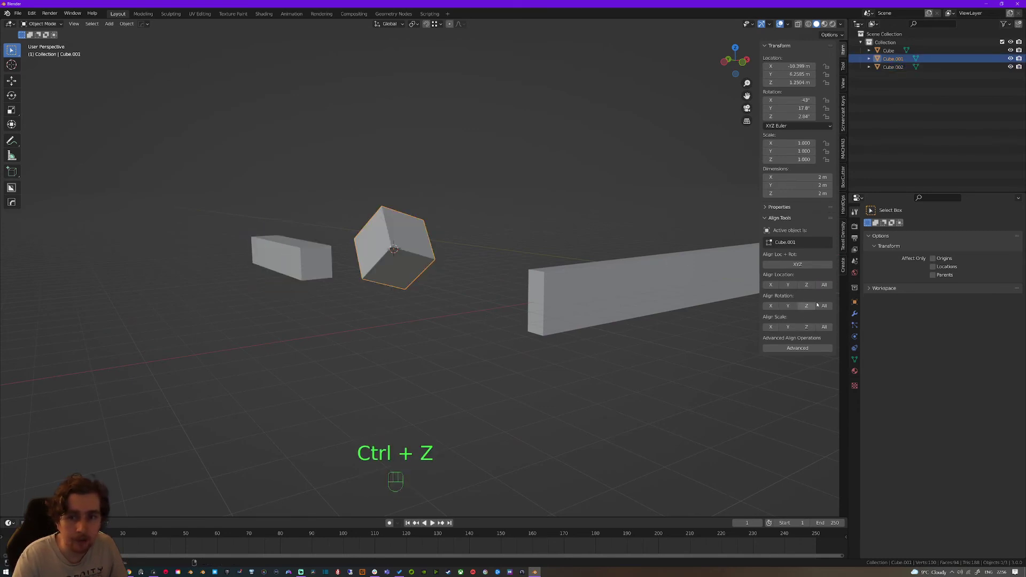
shift+click(292, 258)
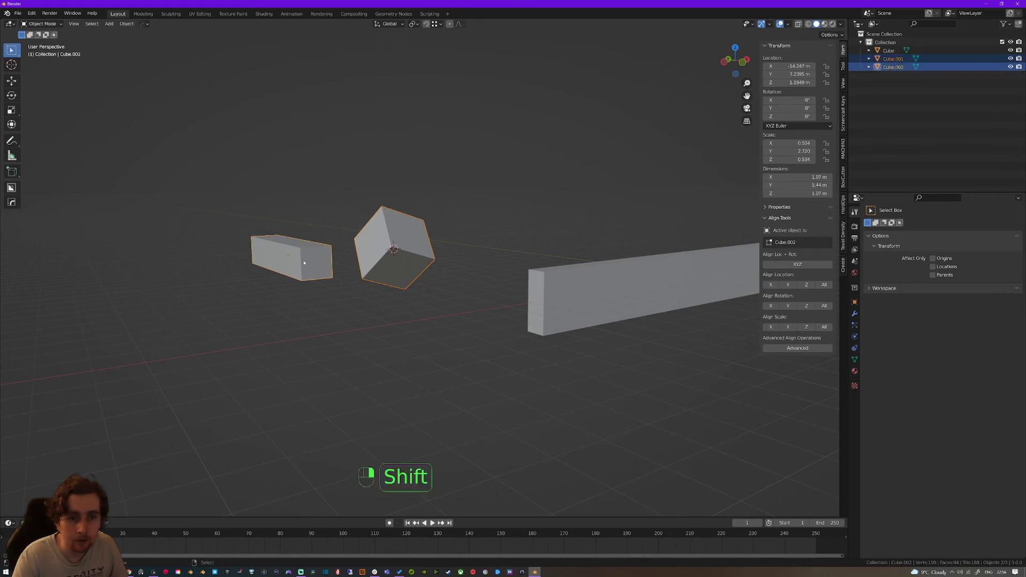
click(824, 305)
middle_drag(588, 278, 501, 258)
key(ctrl+z)
key(ctrl+z)
Delete the long thin box and the remaining helper cube
key(x)
click(389, 265)
click(385, 257)
key(x)
click(389, 262)
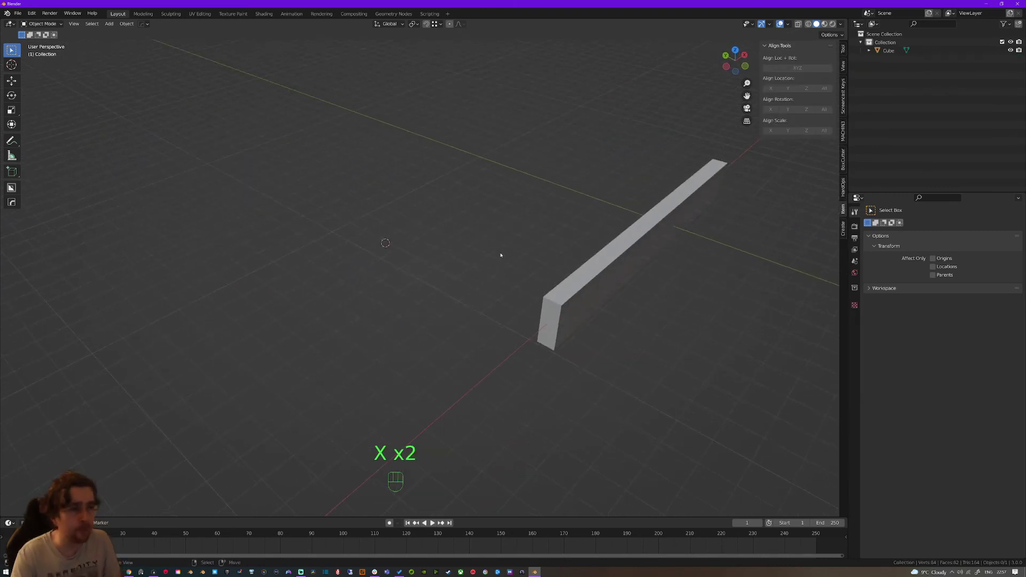
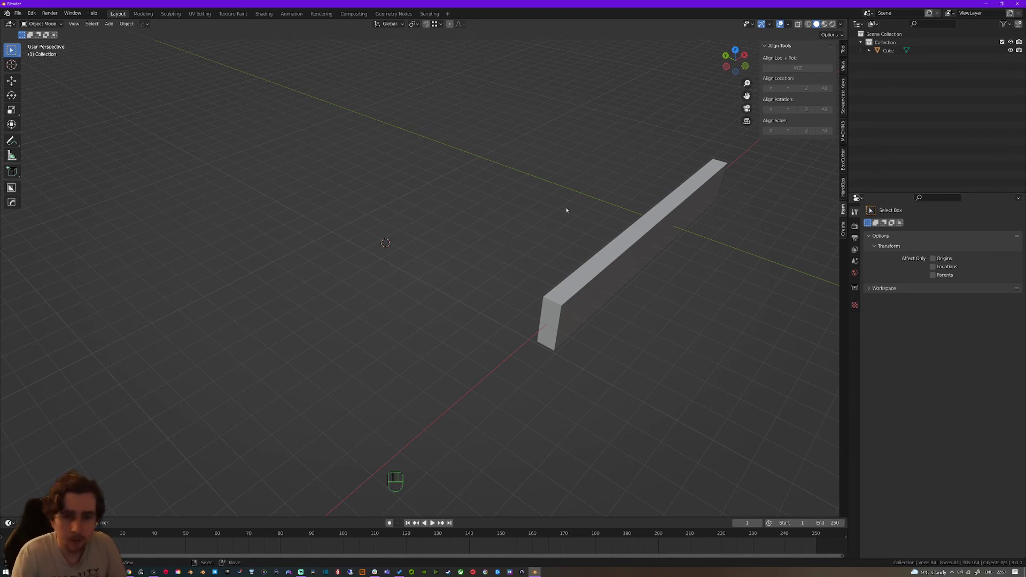
Select the long bar and orbit the view to face its side
shift+middle_drag(567, 210, 485, 216)
click(435, 289)
key(Tab)
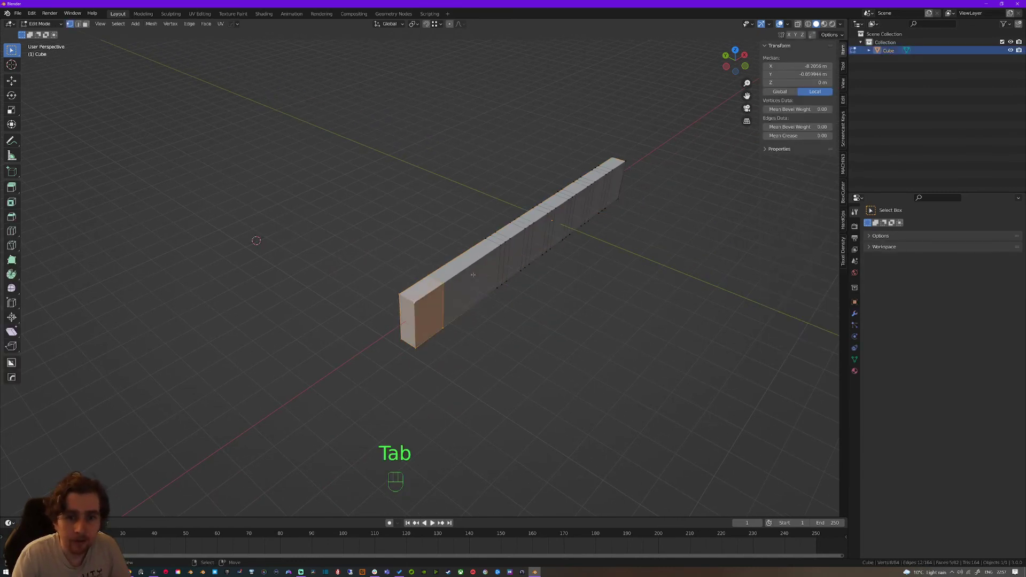
key(Tab)
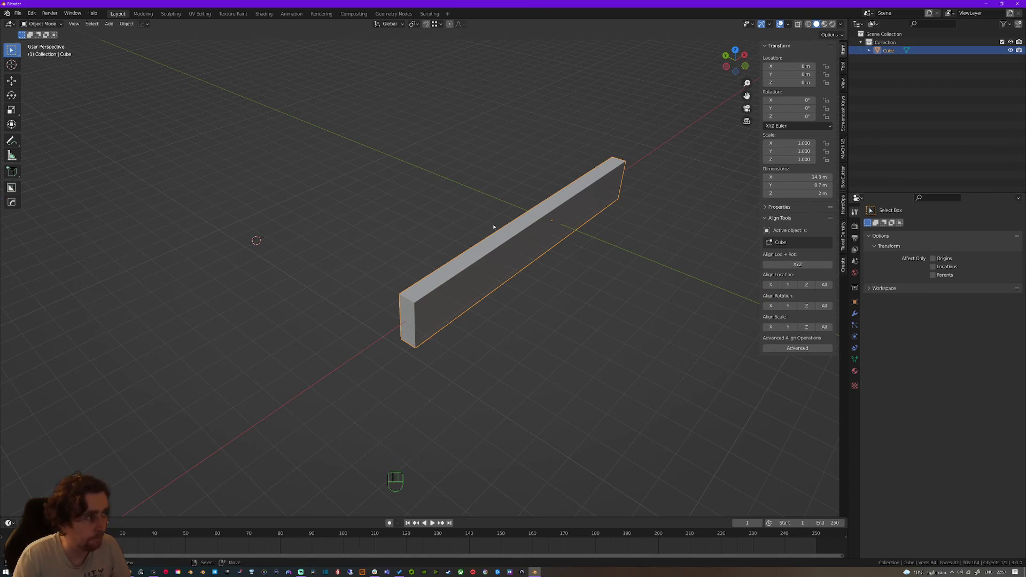
middle_drag(588, 214, 509, 236)
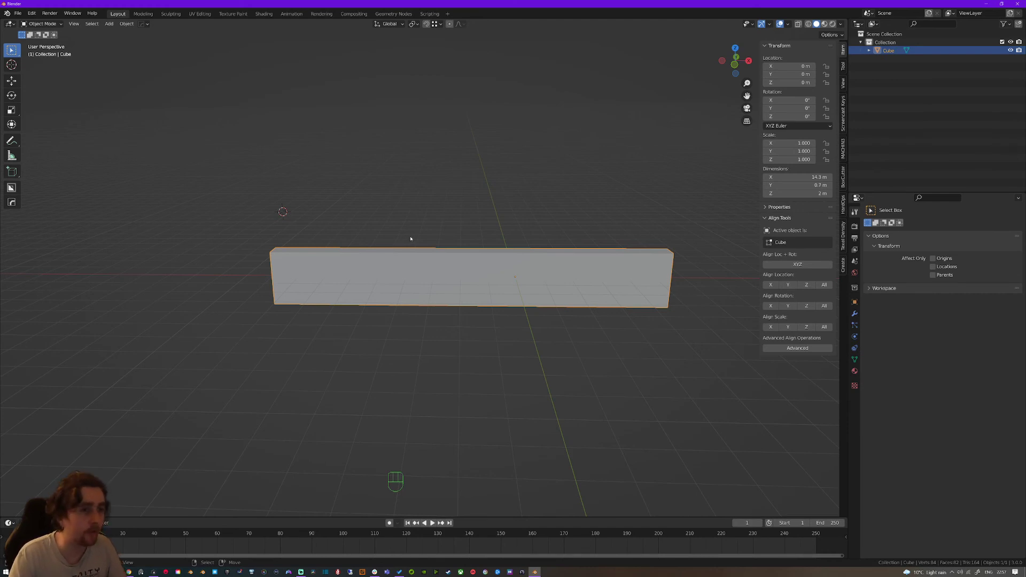
Extrude the bar's top-left edge upward into a new face, undoing a stray mirror
key(Tab)
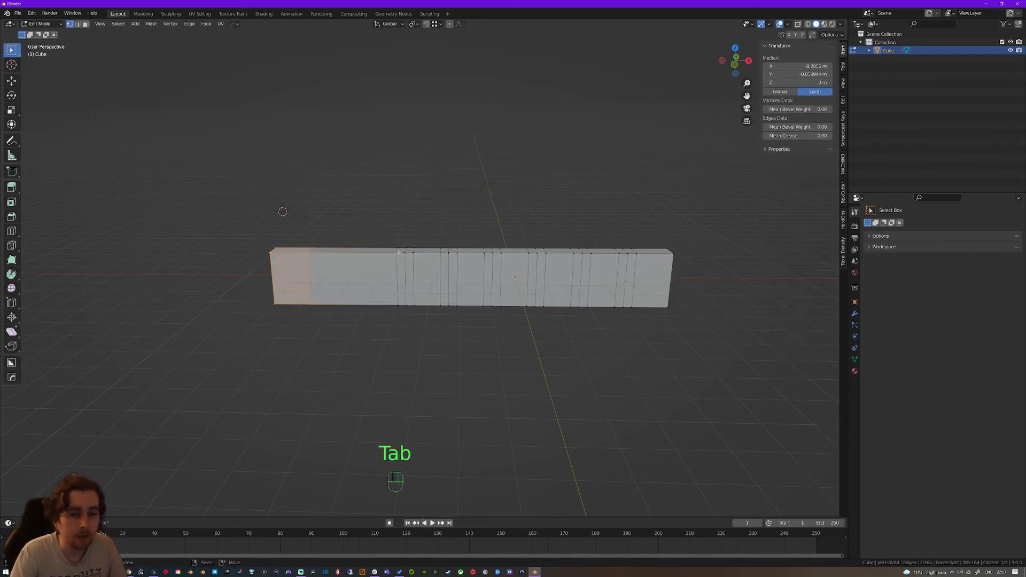
click(294, 252)
key(2)
click(294, 253)
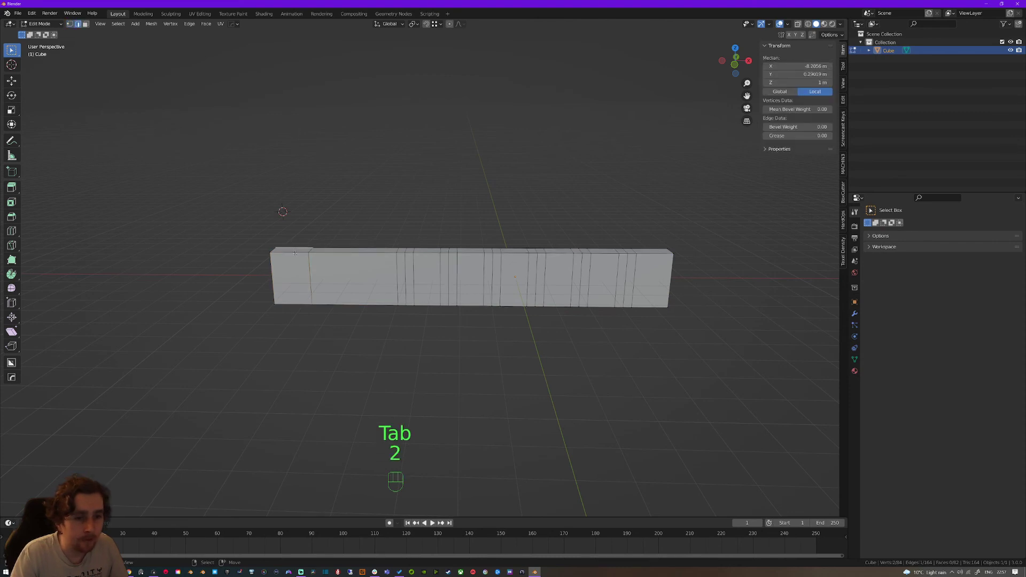
key(e)
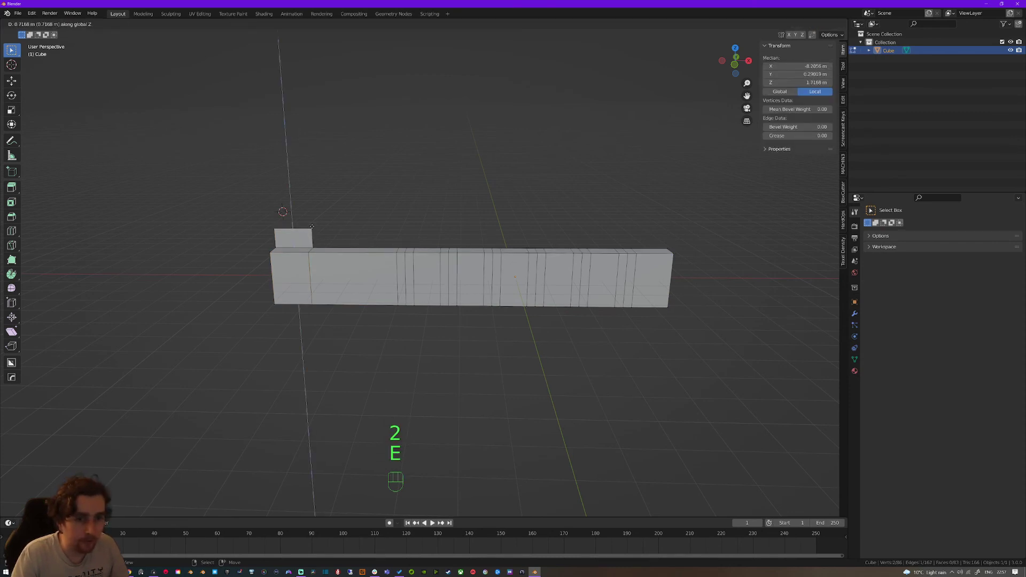
click(303, 241)
key(3)
key(y)
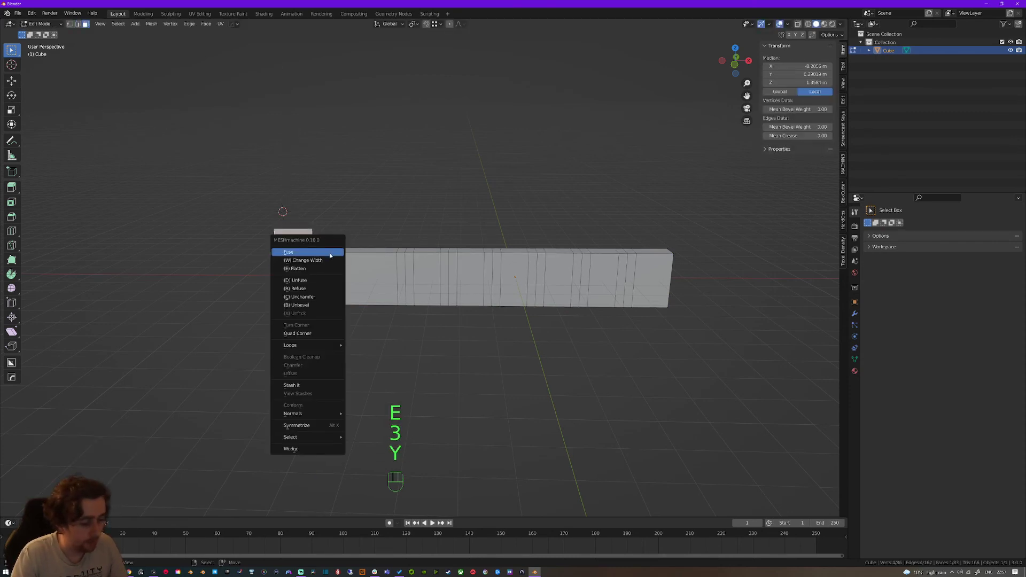
key(y)
key(y)
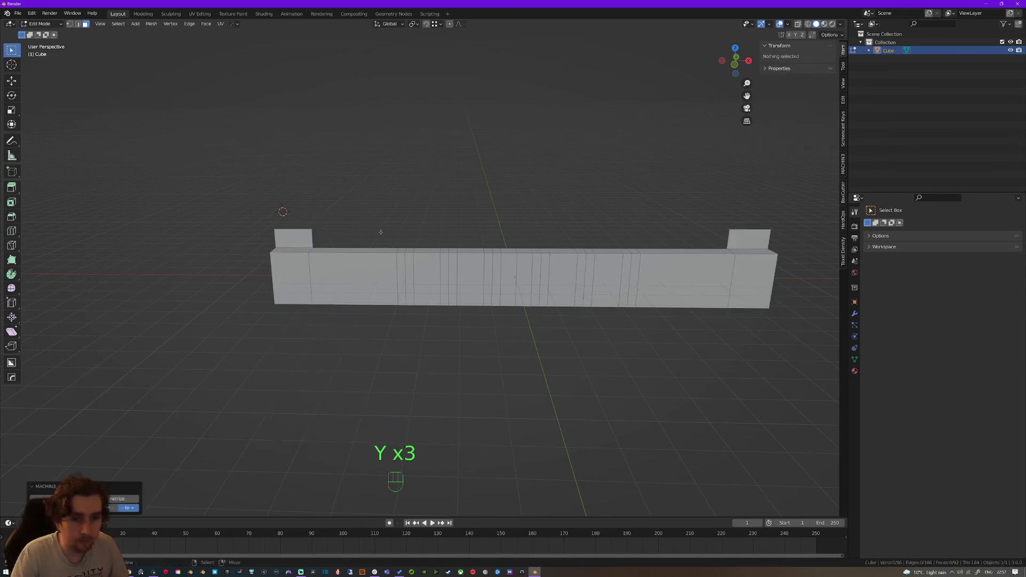
key(ctrl+z)
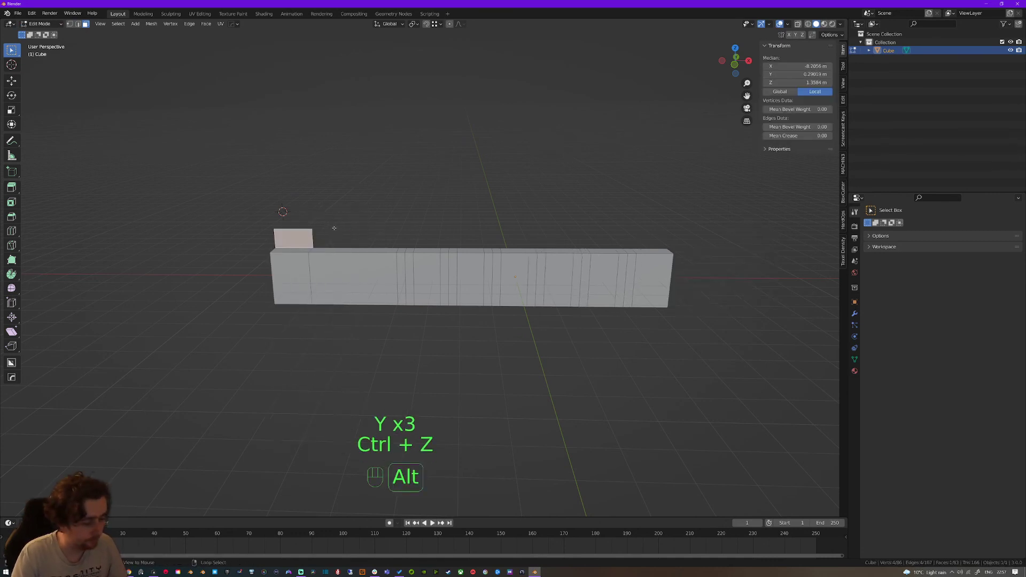
Split the new face off the bar and raise it above the left end
key(alt+m)
click(327, 228)
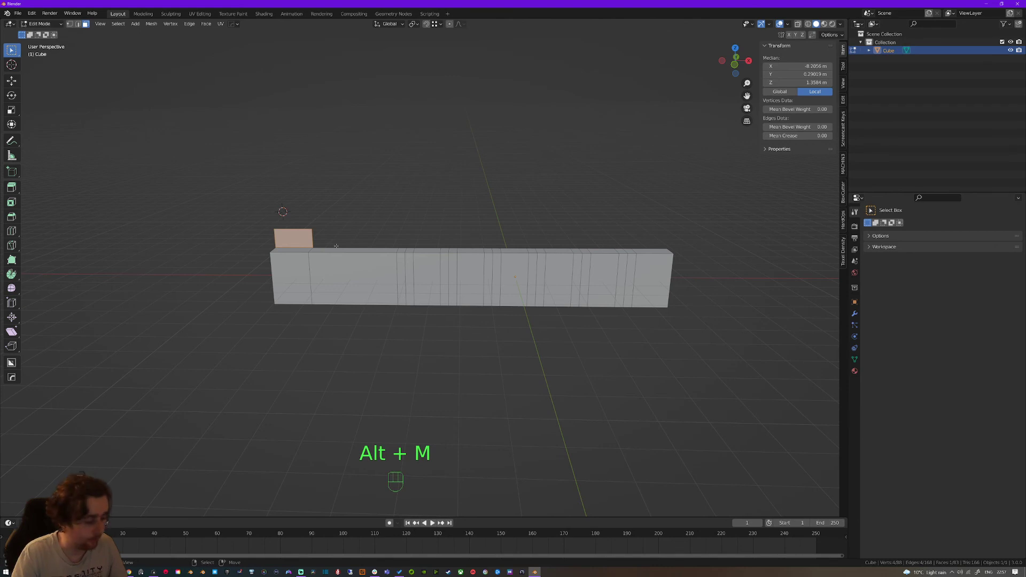
key(g)
click(328, 237)
shift+middle_drag(298, 229, 311, 237)
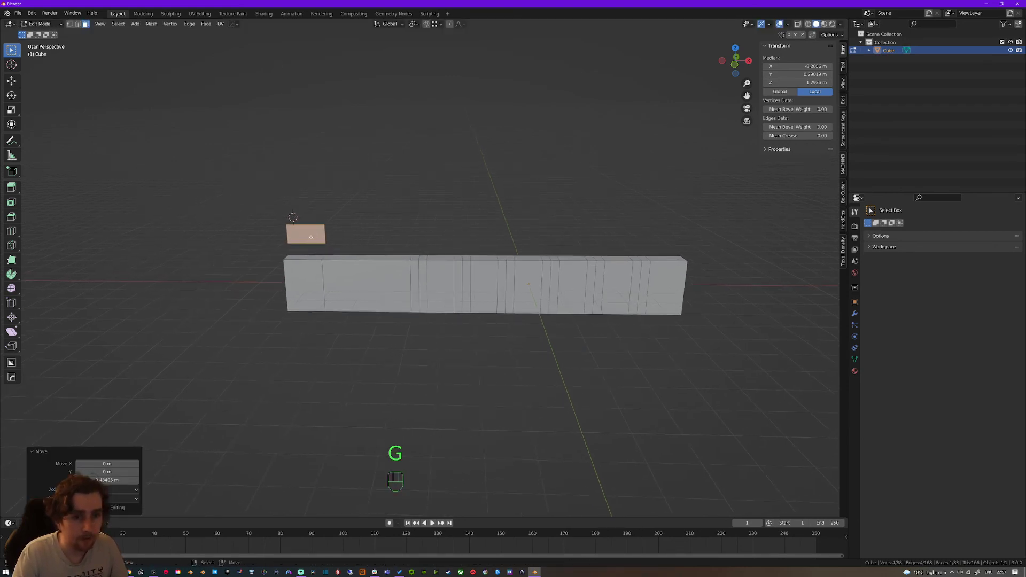
shift+middle_drag(441, 253, 460, 256)
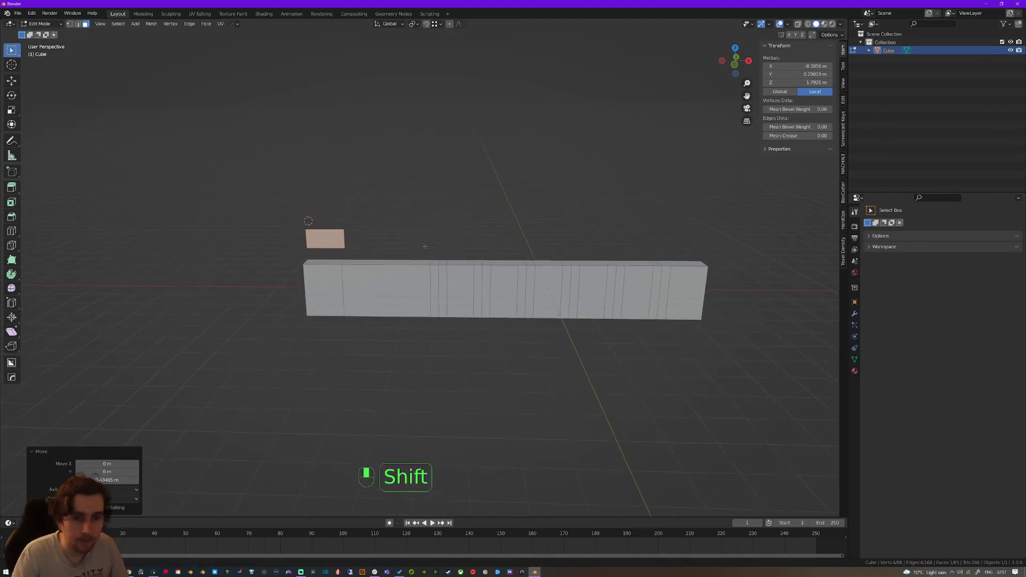
click(449, 235)
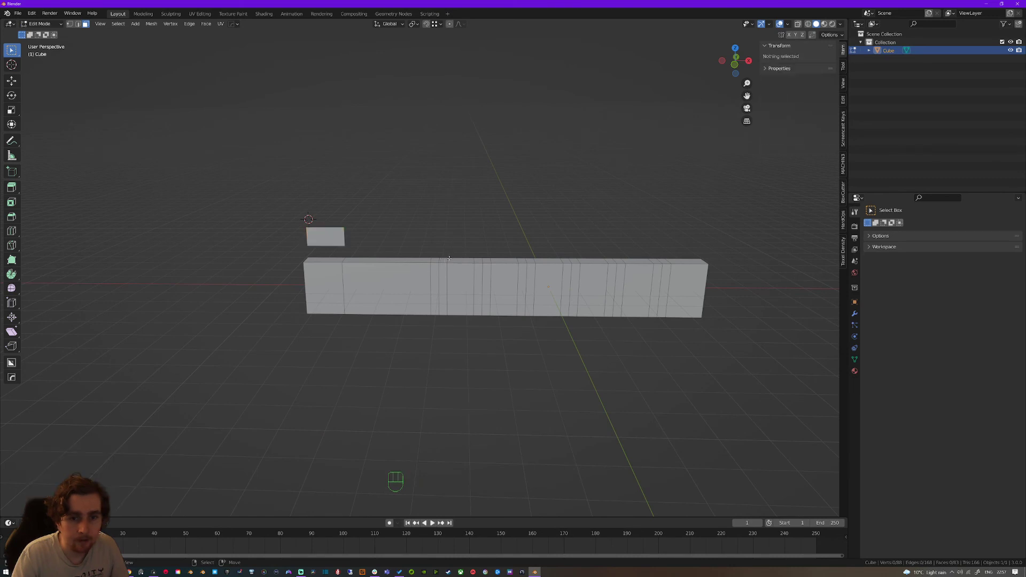
Snap the 3D cursor to a vertex on the bar's top edge
key(1)
click(439, 259)
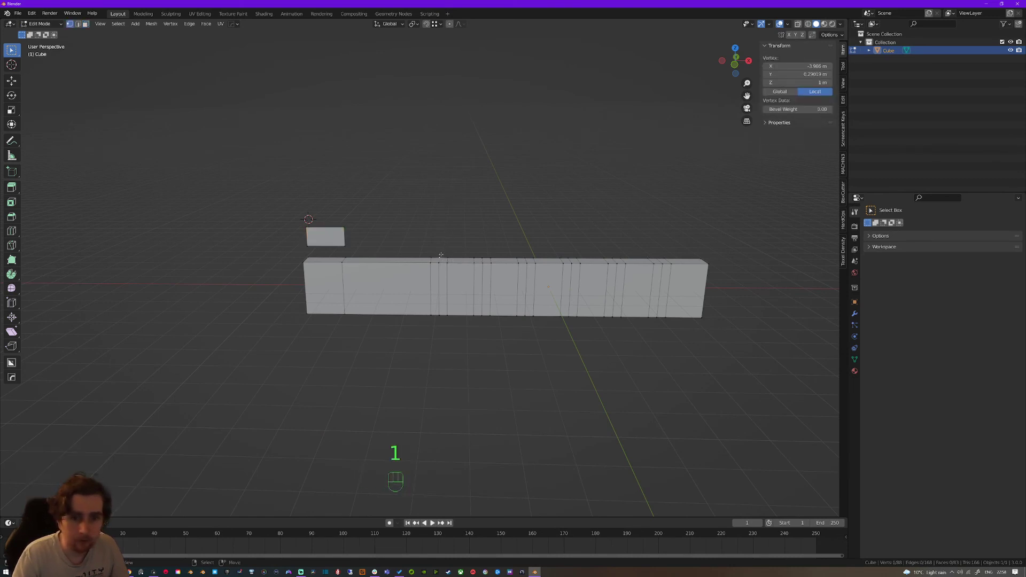
key(shift+s)
click(453, 211)
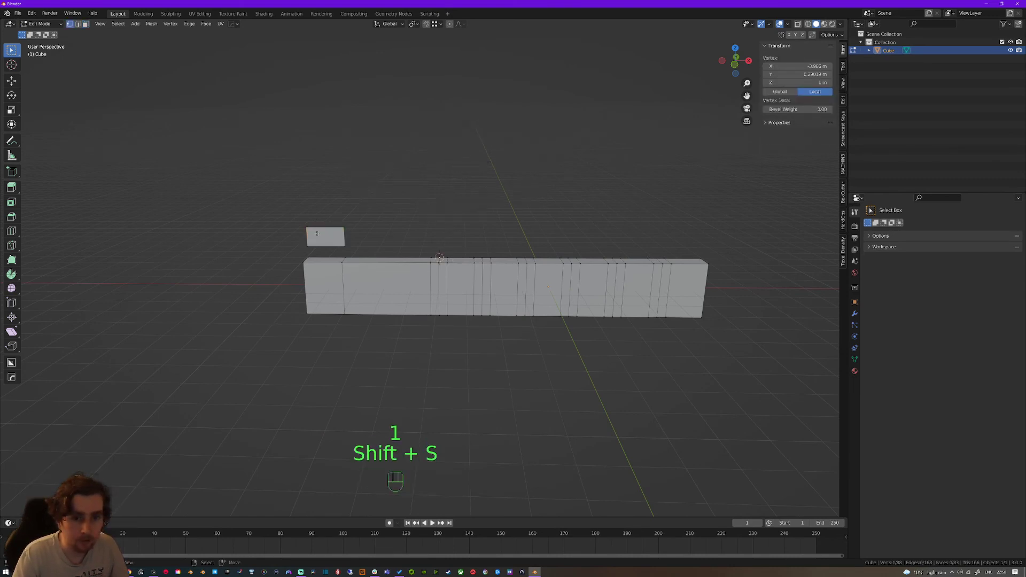
Set the pivot to the 3D cursor and lower the panel face onto the bar
click(354, 236)
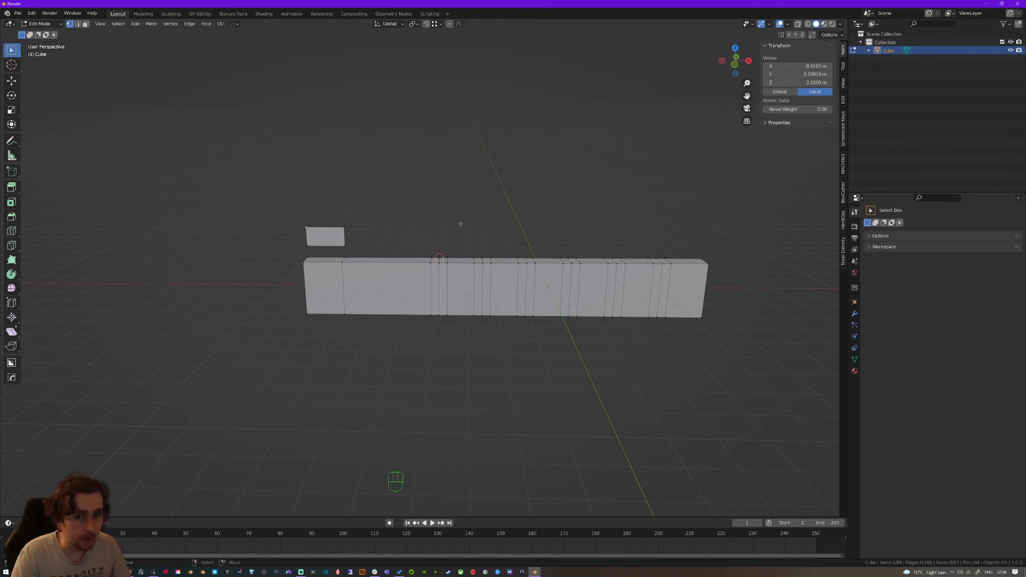
key(period)
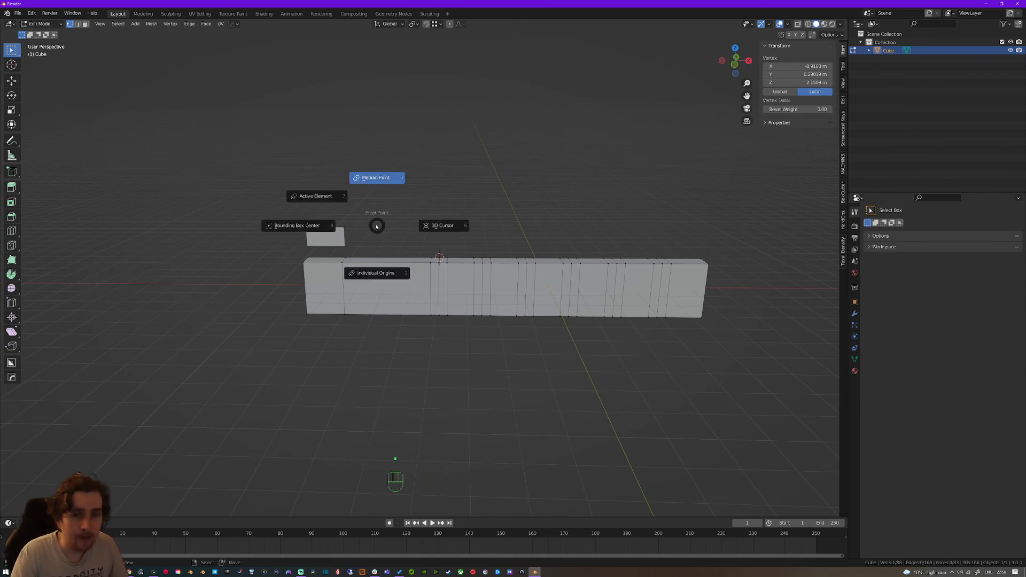
click(412, 202)
key(2)
click(327, 237)
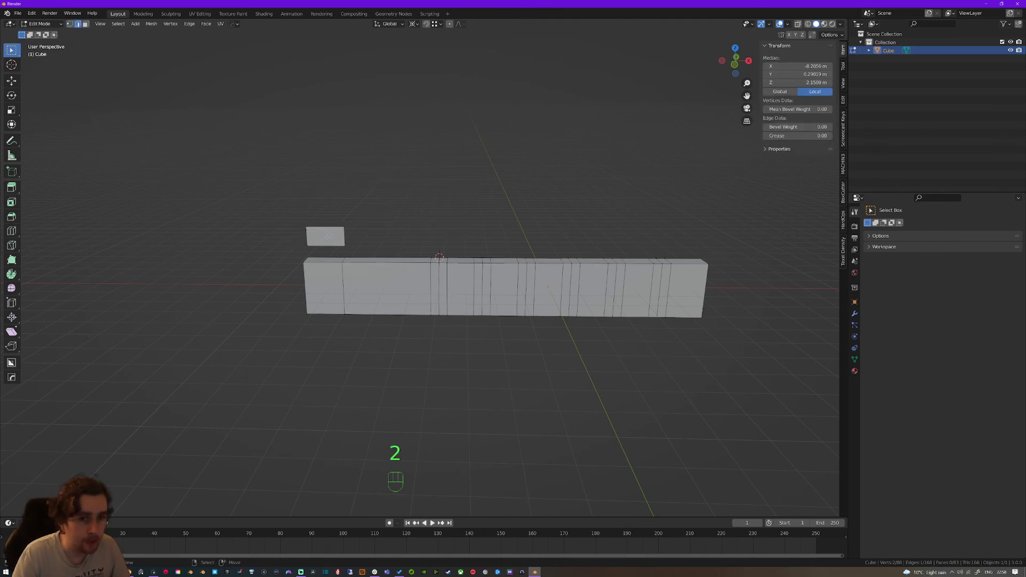
key(3)
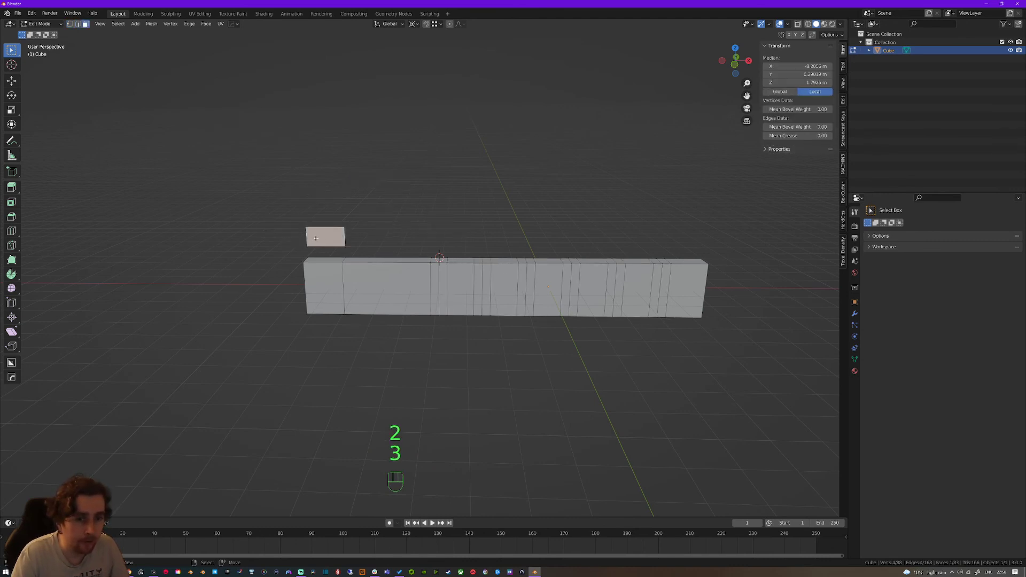
key(g)
middle_click(317, 238)
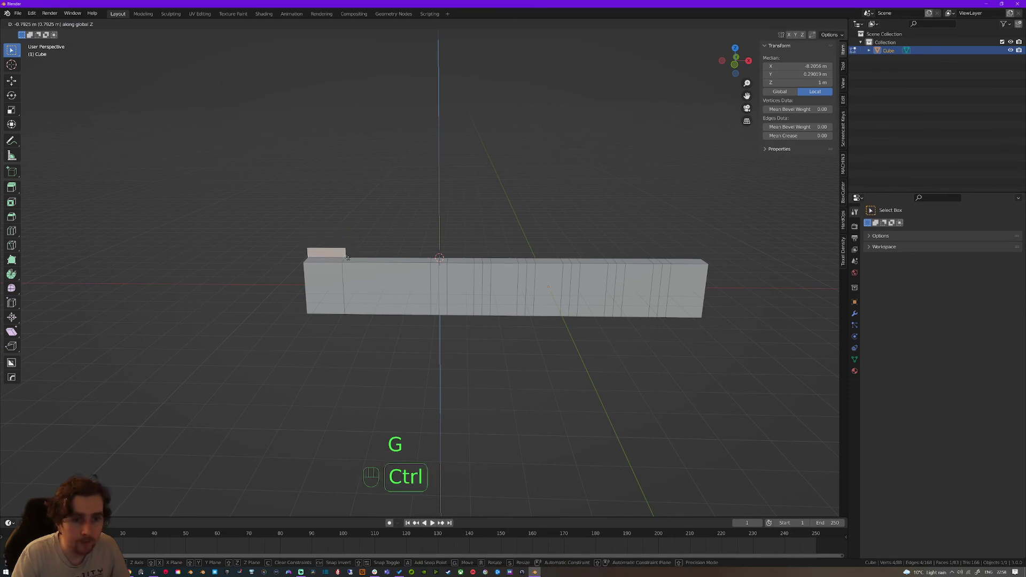
click(347, 258)
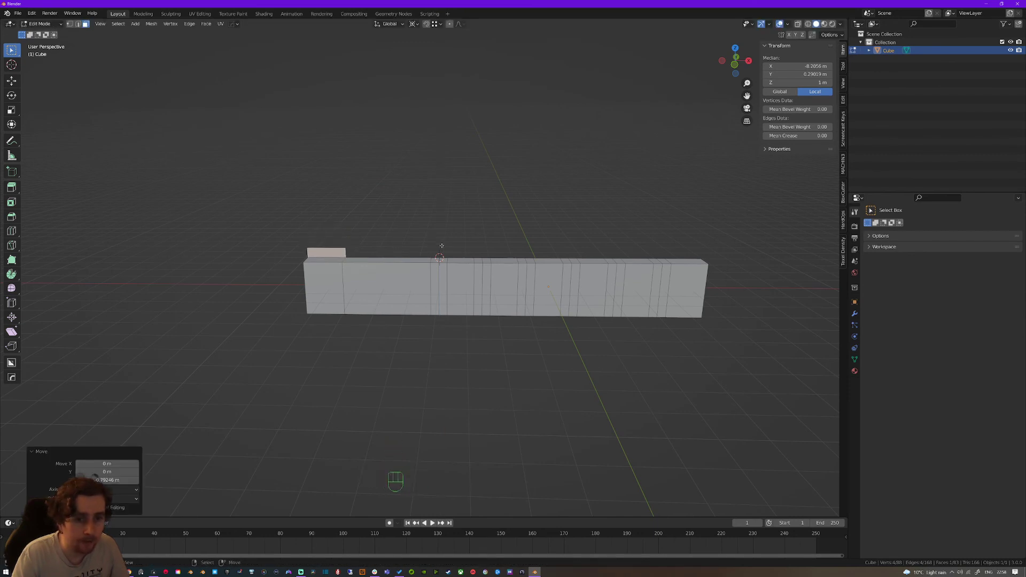
Cancel a trial rotation, reselect the small panel face and frame it in view
key(r)
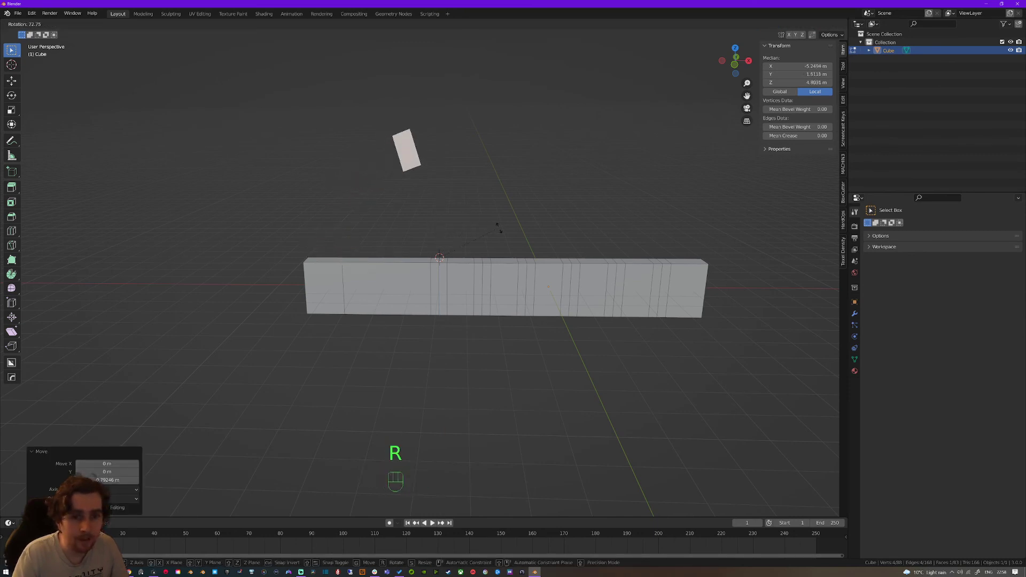
right_click(517, 221)
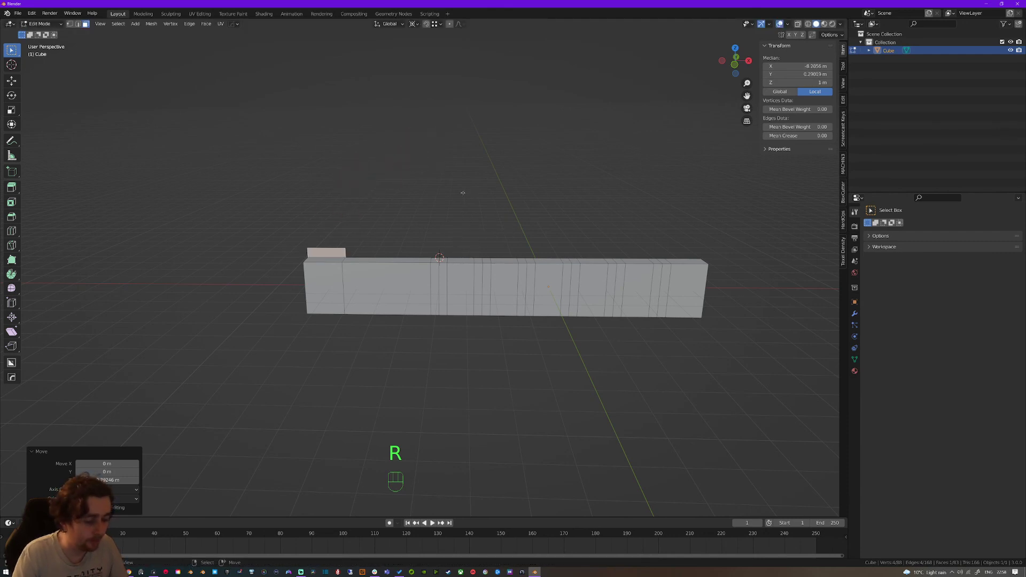
key(period)
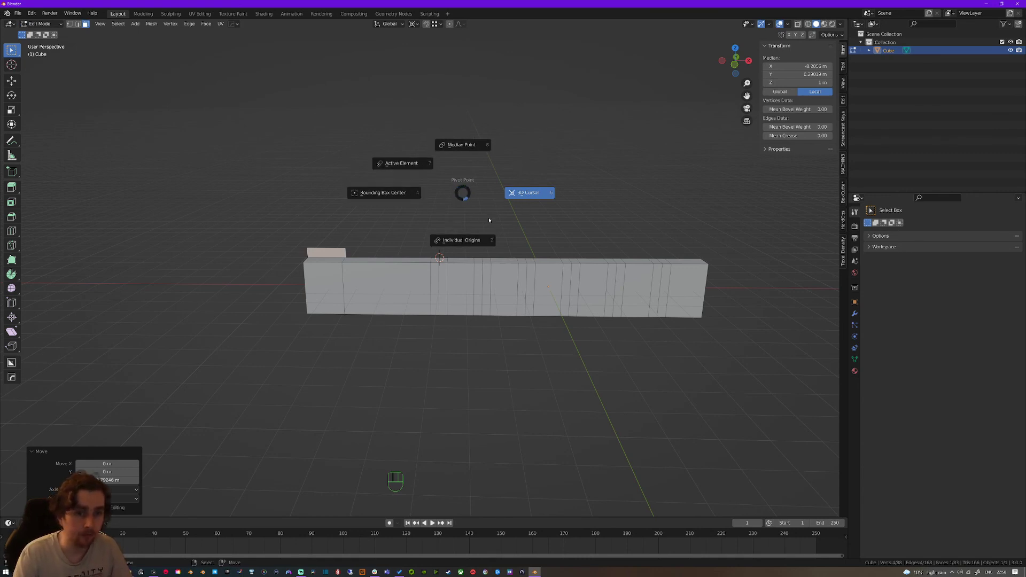
click(464, 194)
scroll(464, 195, up, 2)
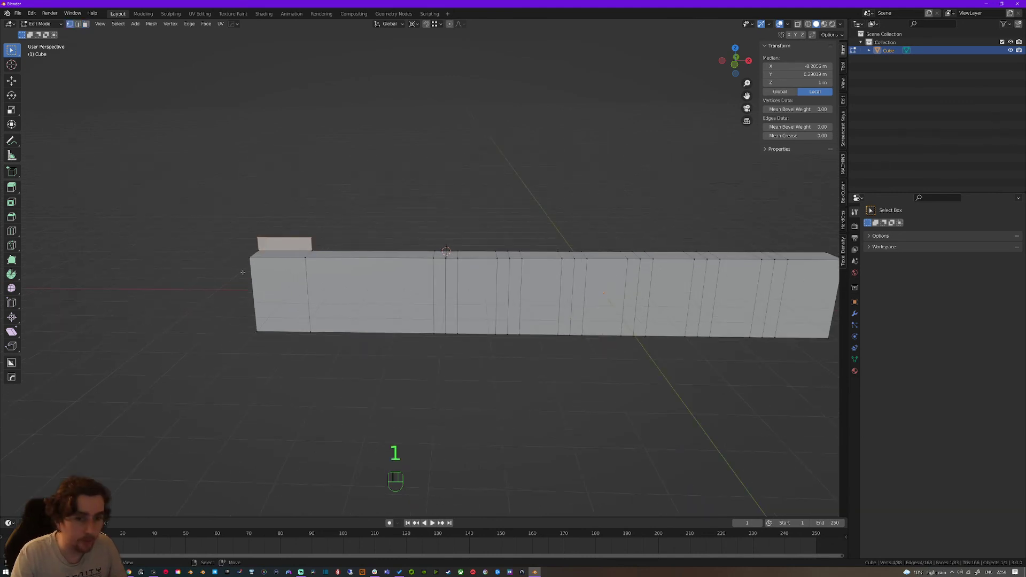
shift+middle_drag(284, 230, 370, 276)
scroll(447, 225, up, 4)
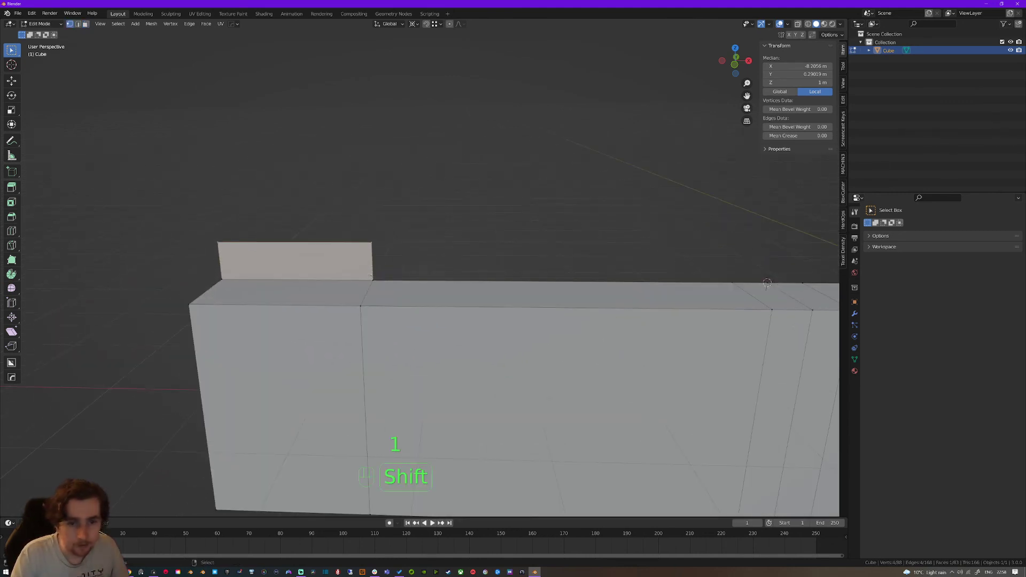
shift+click(363, 243)
shift+click(353, 247)
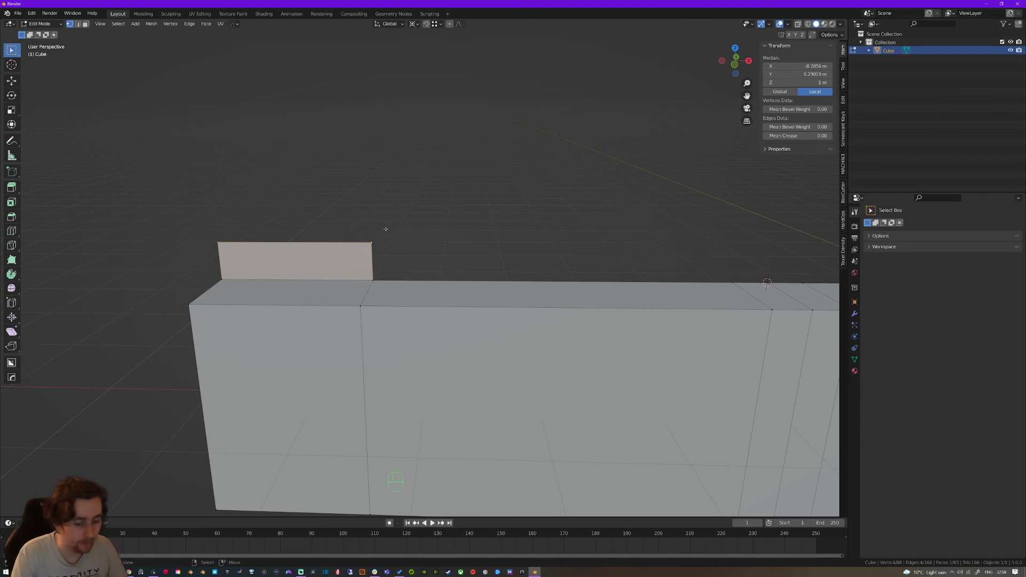
key(KP_Decimal)
scroll(386, 229, down, 5)
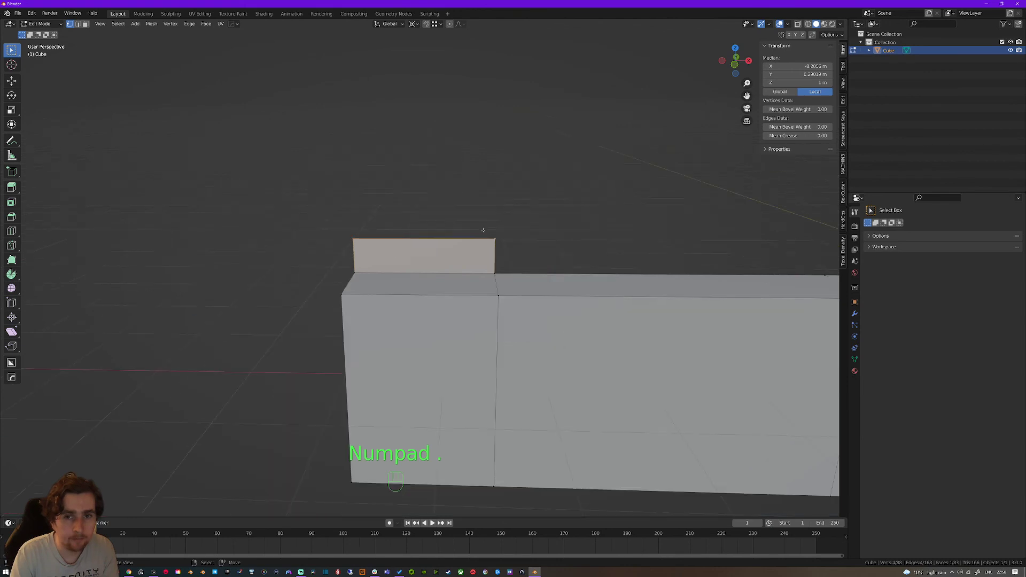
shift+middle_drag(513, 219, 412, 218)
With the active-element pivot, rotate the face 90° about Y, then undo it
key(period)
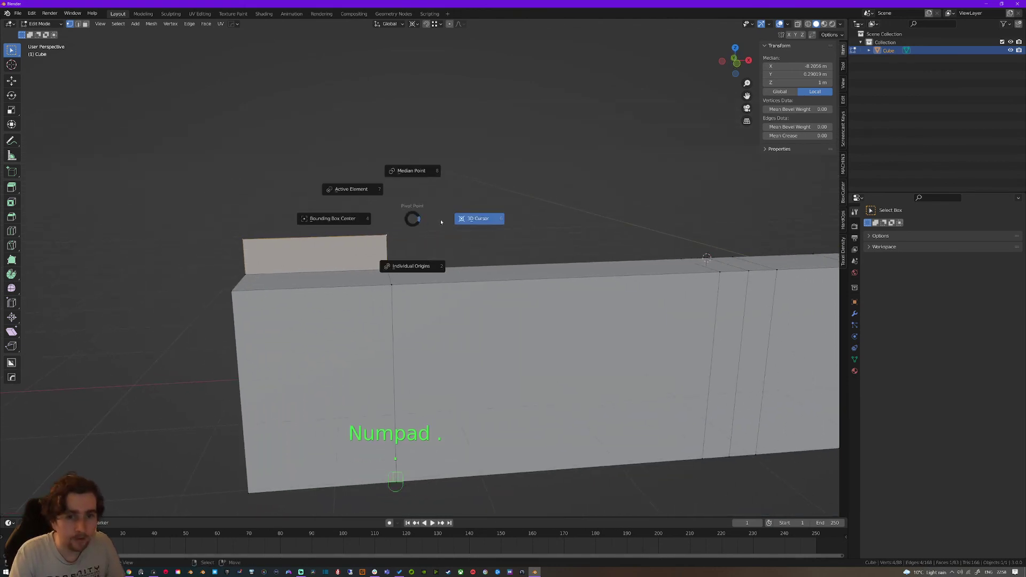
click(357, 183)
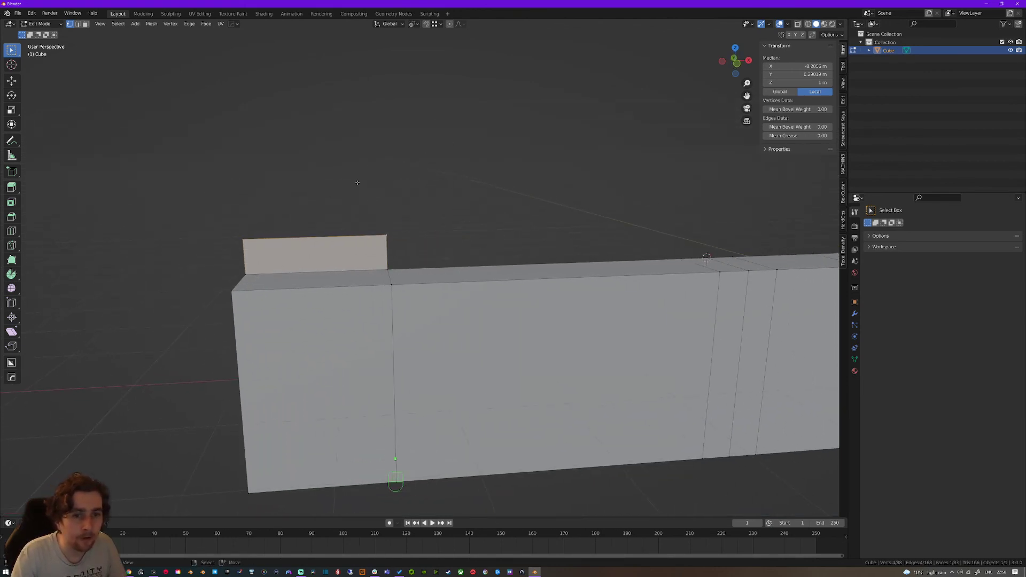
key(r)
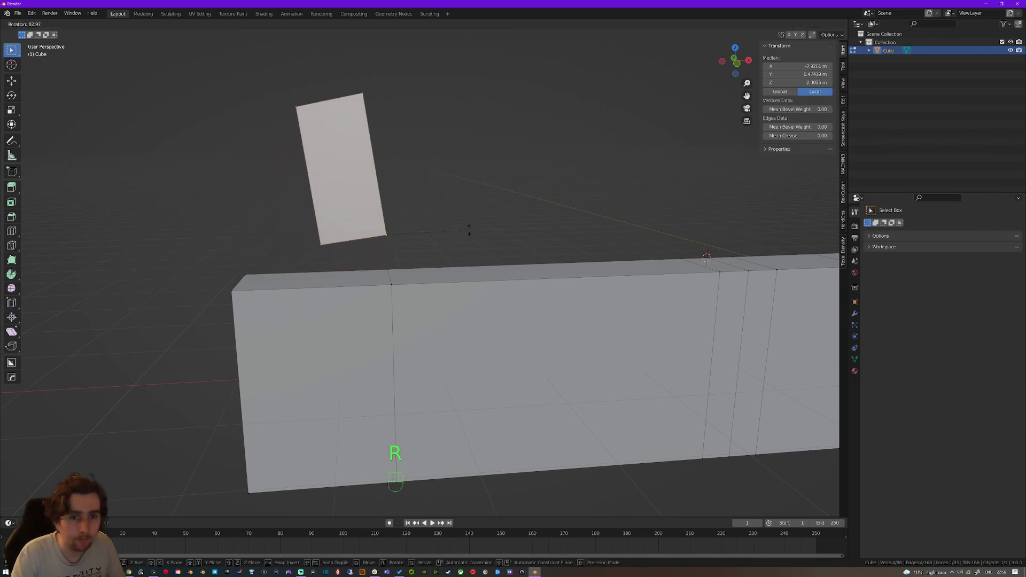
key(x)
text(y)
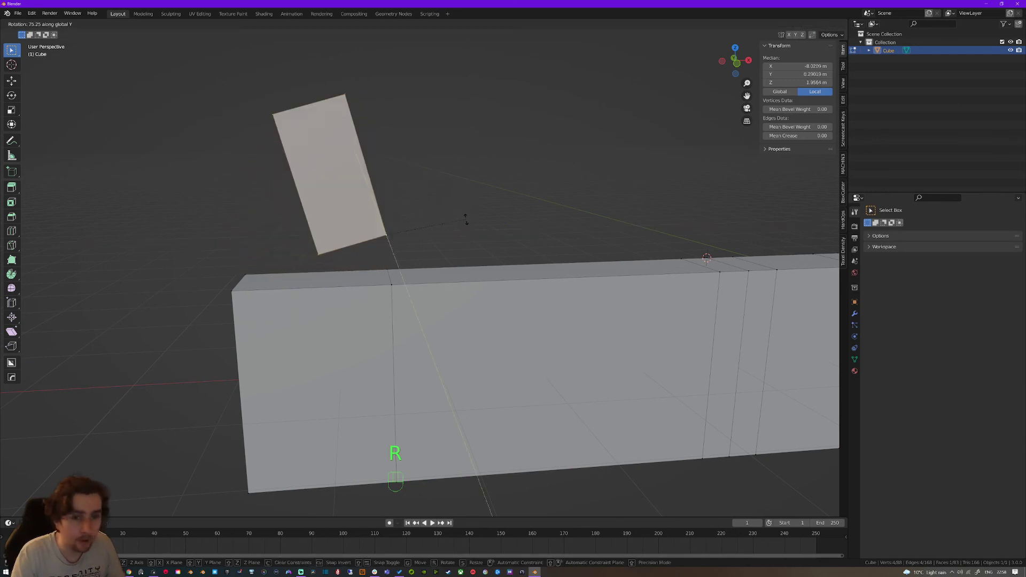
text(90)
key(Return)
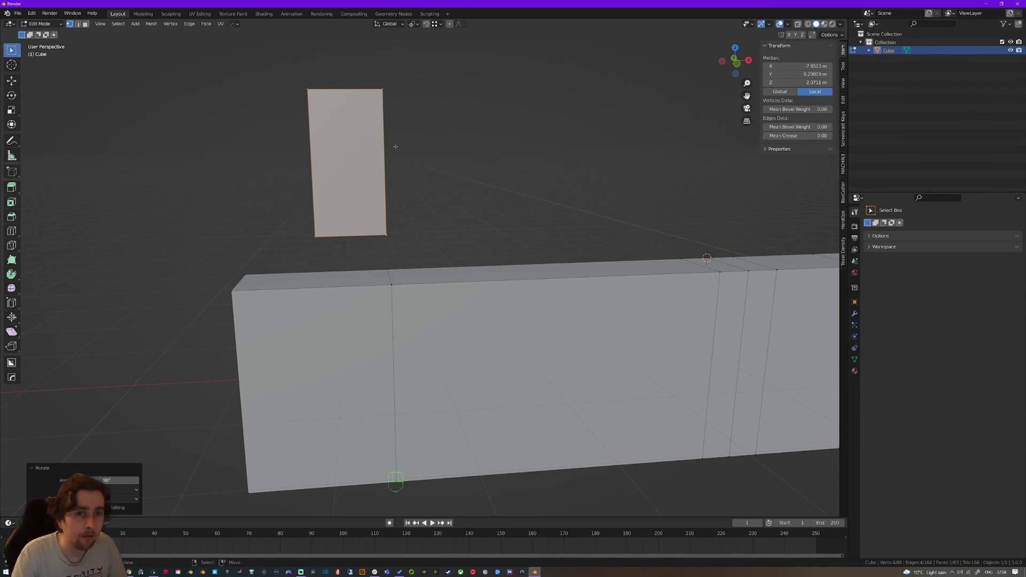
key(ctrl)
key(ctrl+z)
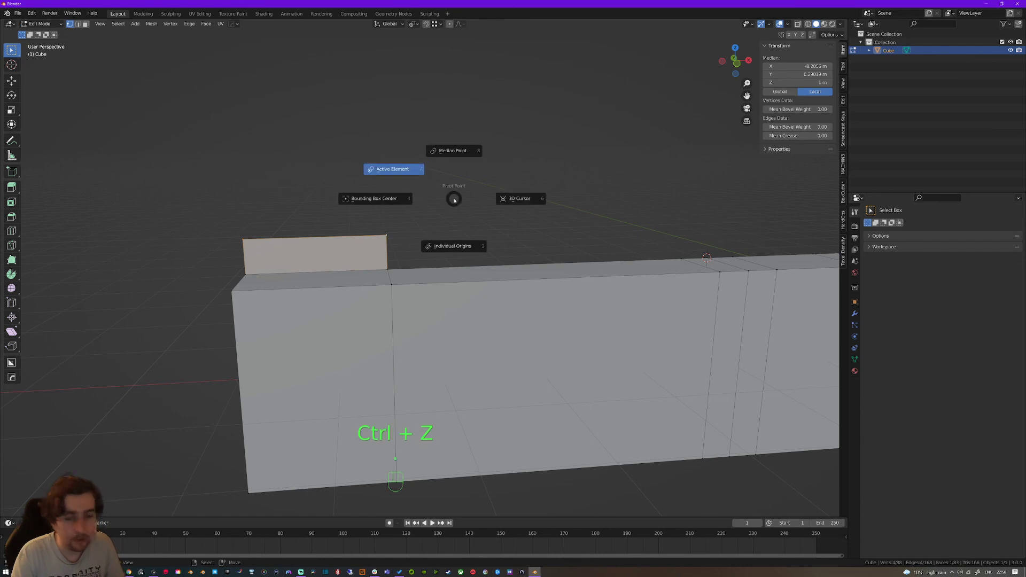
Pan the view and back out of a cancelled rotation and accidental extension
scroll(520, 218, down, 3)
shift+middle_drag(520, 219, 412, 229)
key(r)
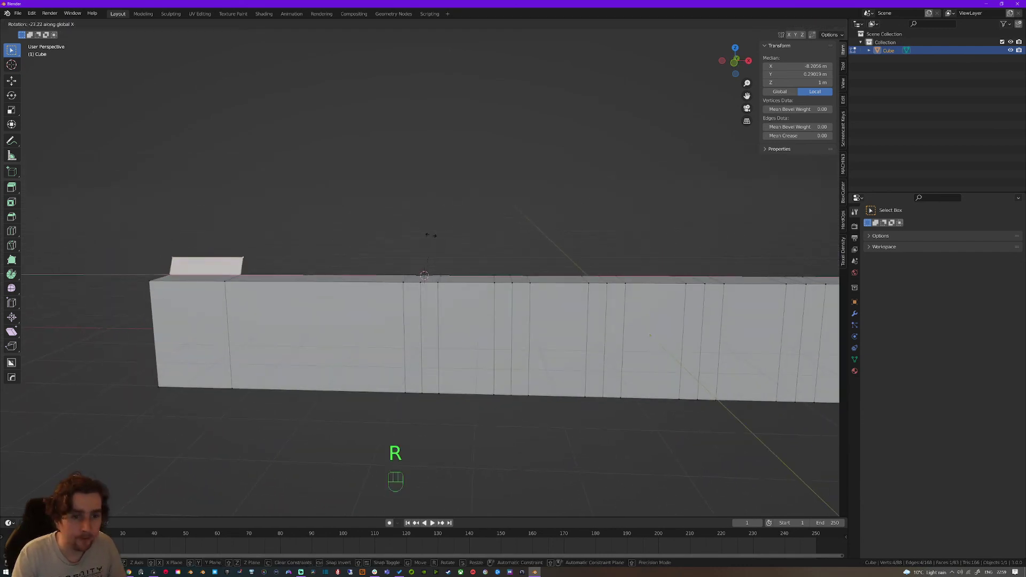
right_click(390, 221)
key(alt+d)
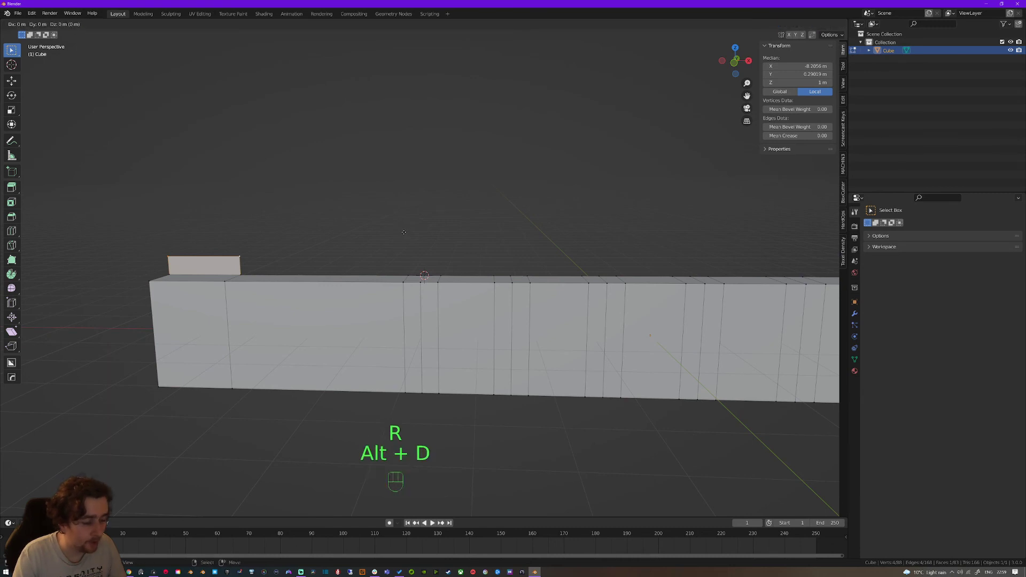
right_click(395, 233)
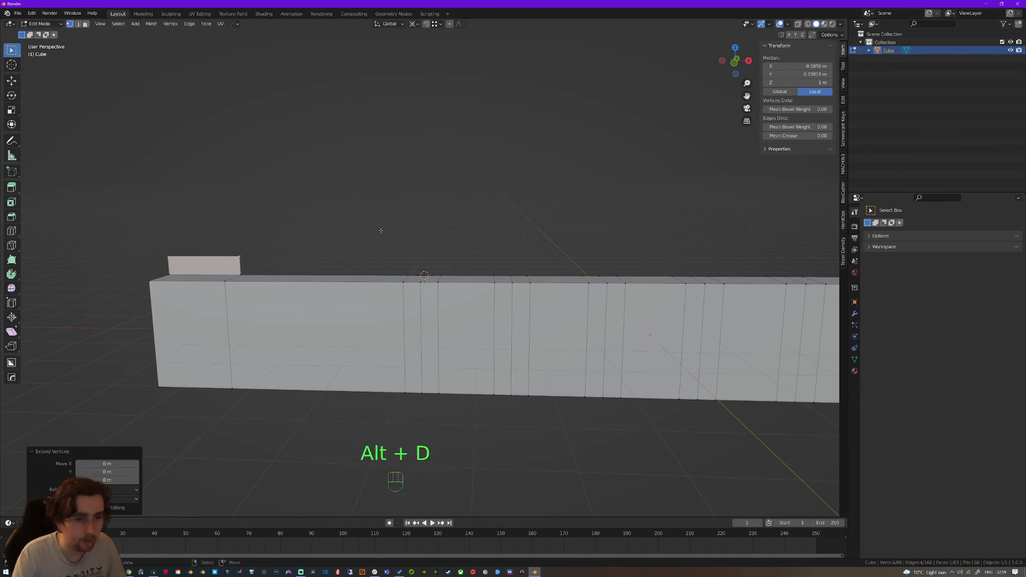
key(Tab)
key(Tab)
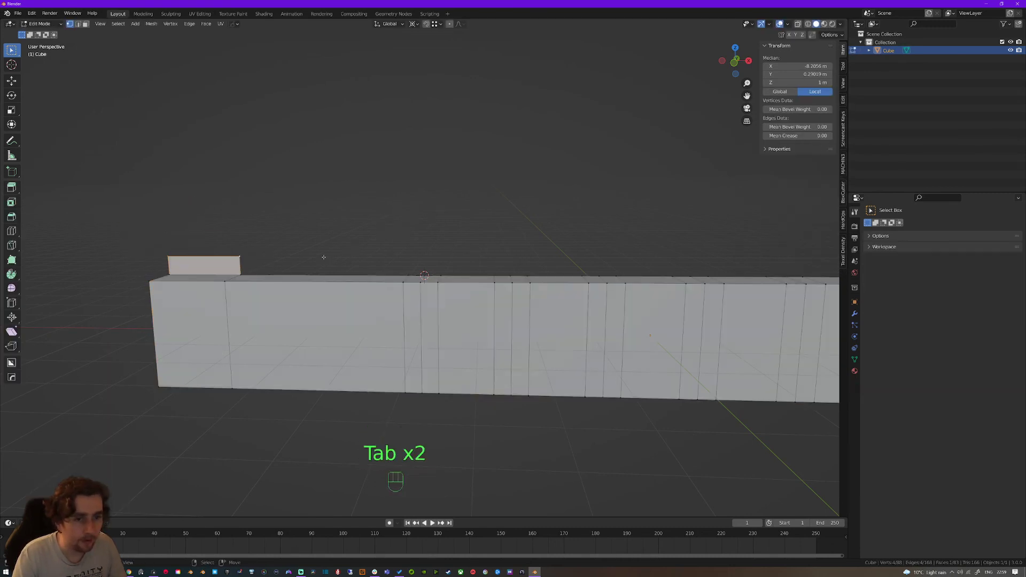
Duplicate the face, lift the copy, and tilt it about 14° around Y
key(shift+d)
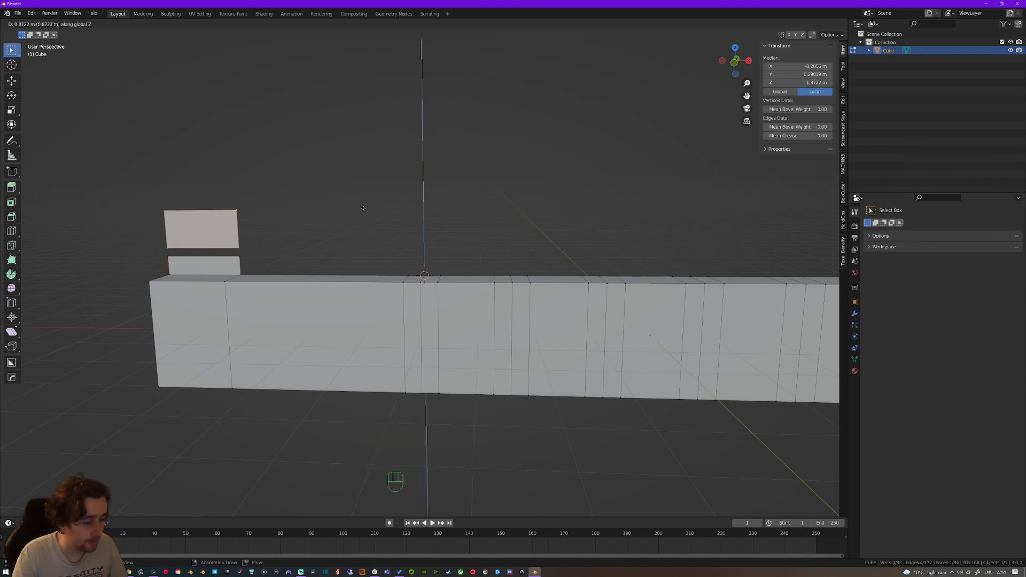
key(r)
key(x)
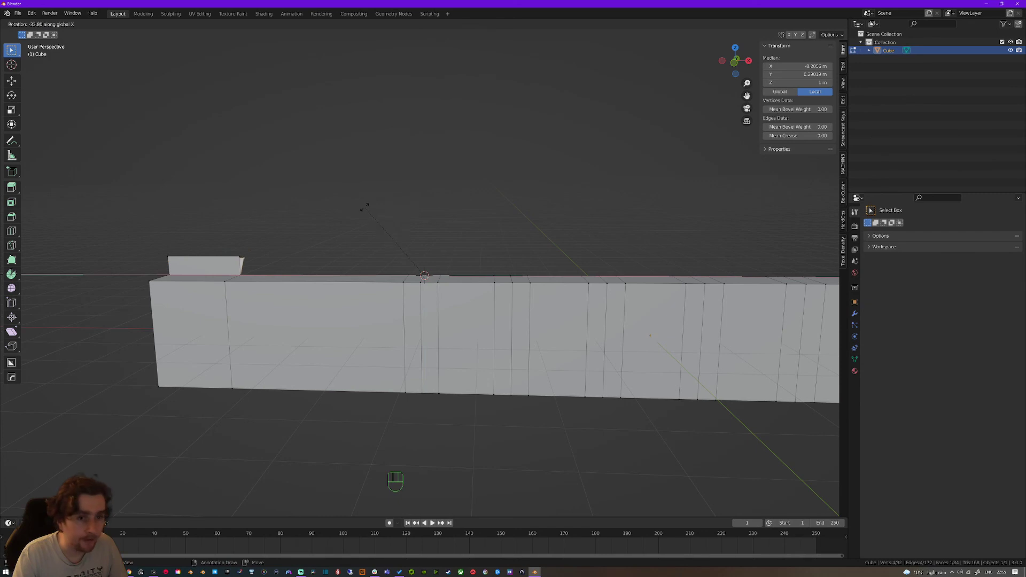
key(y)
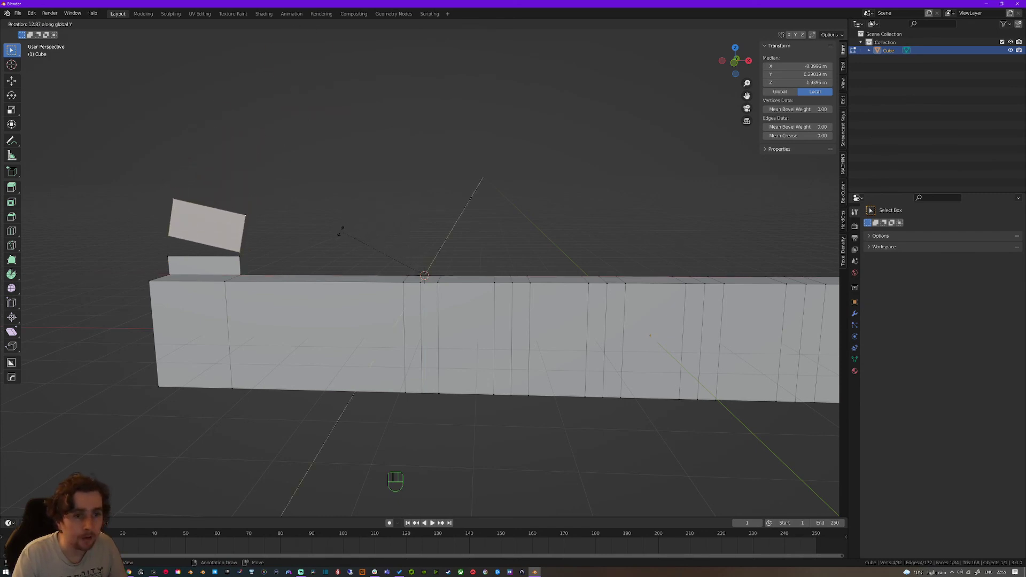
click(343, 230)
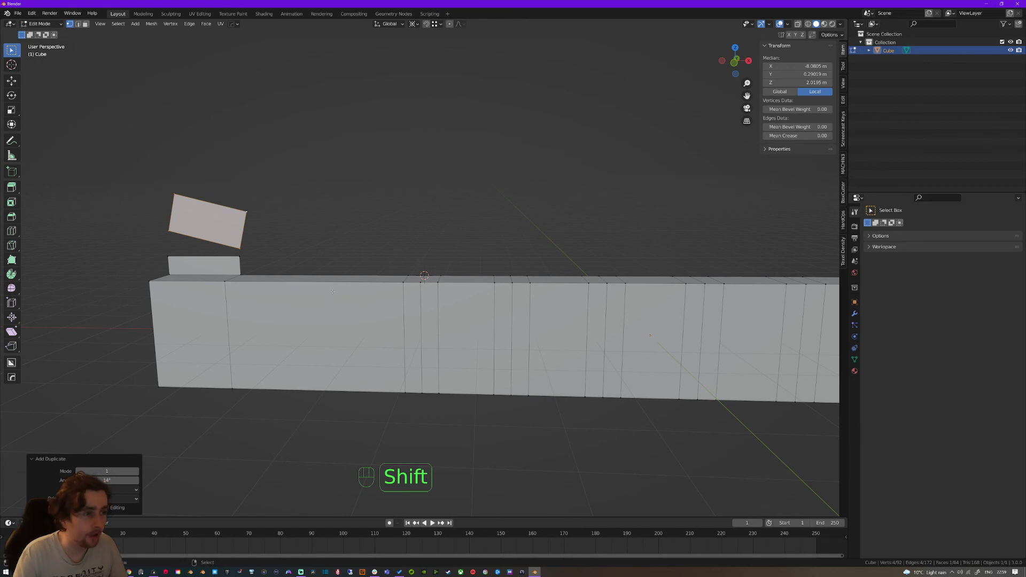
Repeat the rotated duplicate into an arc of face copies, then undo all copies
key(shift+r)
key(shift+r)
key(shift+r)
key(shift+r)
key(shift+r)
key(shift+r)
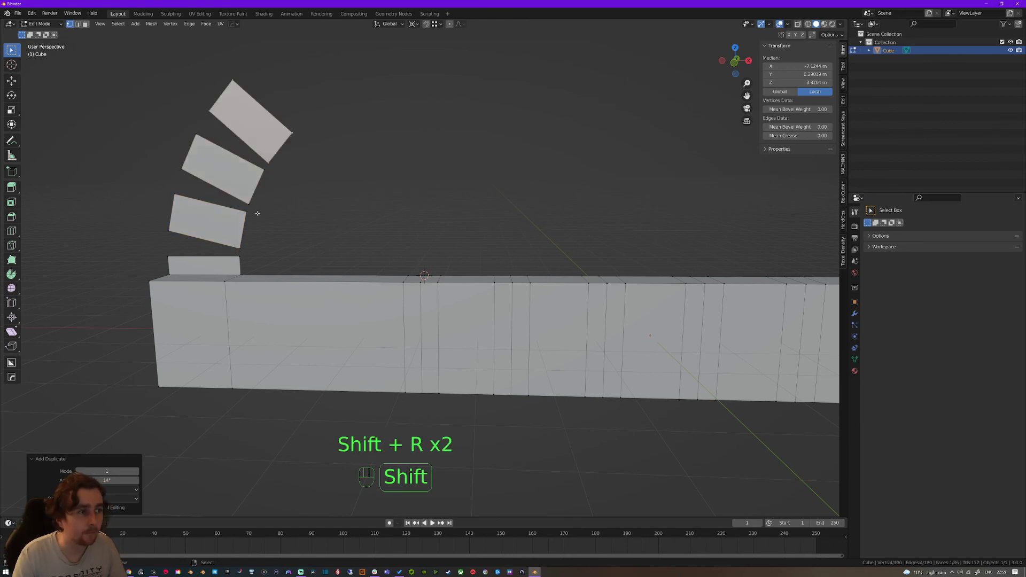
key(shift+r)
key(shift+r)
key(shift+r)
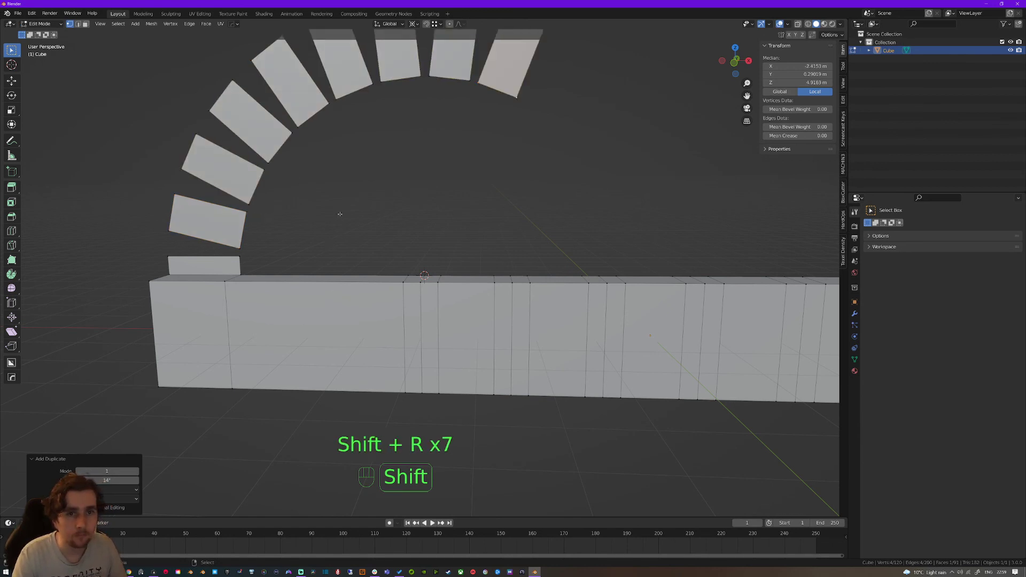
middle_drag(306, 210, 369, 267)
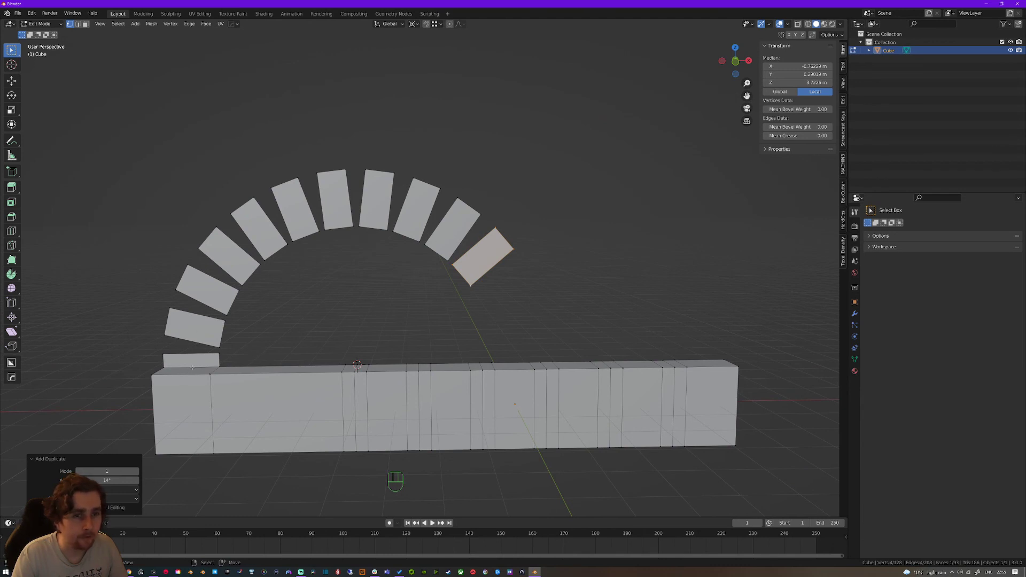
key(ctrl+z)
key(ctrl+z)
key(ctrl+z)
key(ctrl+z)
key(ctrl+z)
key(ctrl+z)
key(ctrl+z)
key(ctrl+z)
key(ctrl+z)
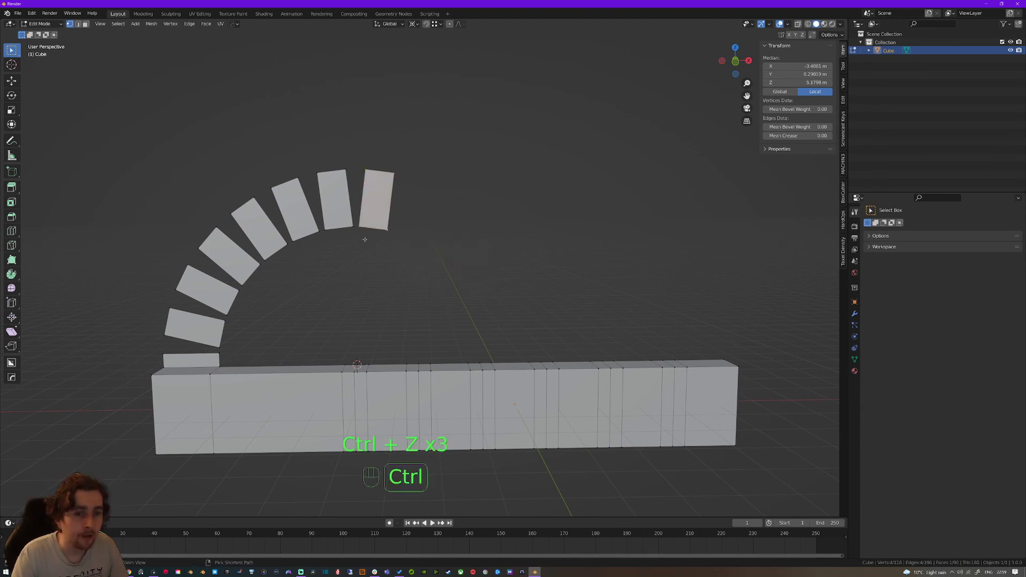
key(ctrl+z)
Separate the selected face into its own object, Cube.001, and select it
key(p)
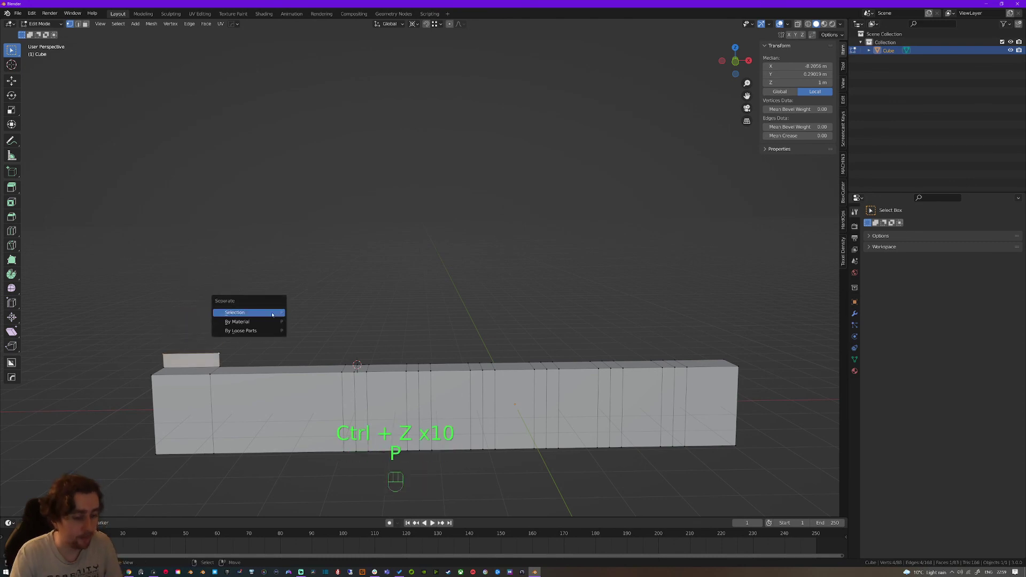
click(251, 311)
key(Tab)
click(196, 360)
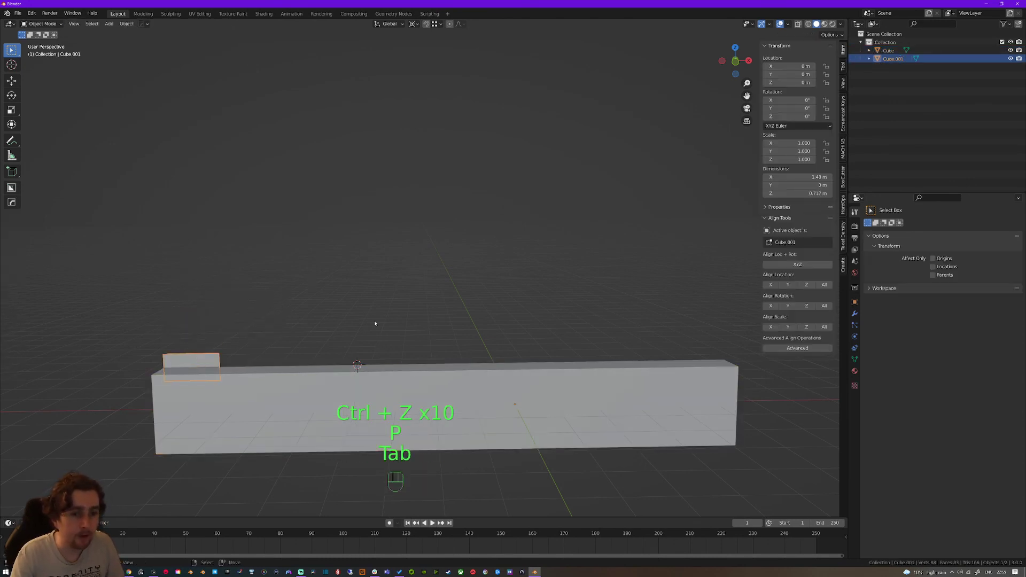
Fan linked copies Cube.002–Cube.009 around the cursor with Y rotations, then select Cube.005
key(alt+d)
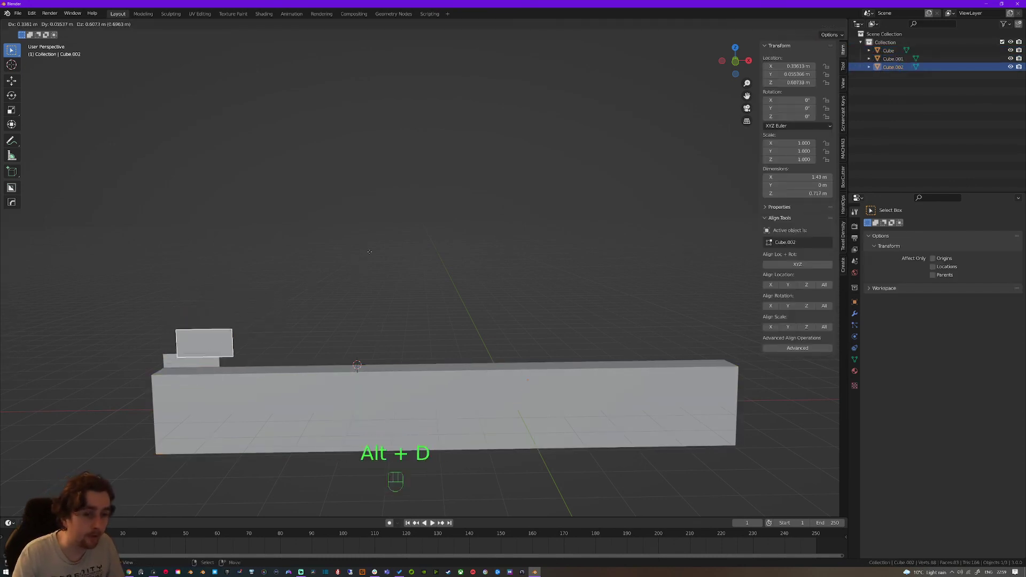
right_click(327, 198)
key(r)
key(y)
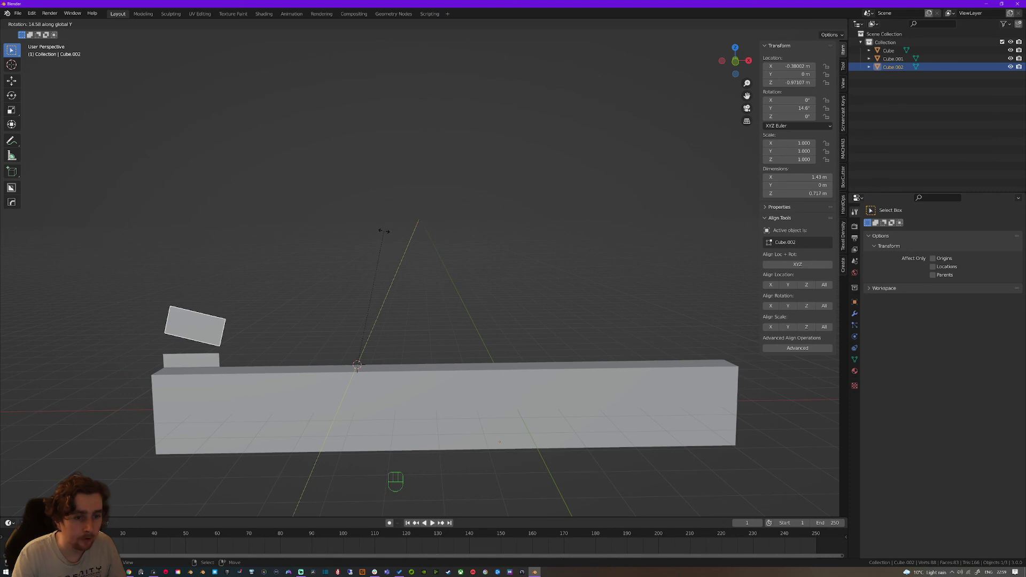
click(384, 231)
key(shift+r)
key(shift+r)
key(shift+r)
key(shift+r)
key(shift+r)
key(shift+r)
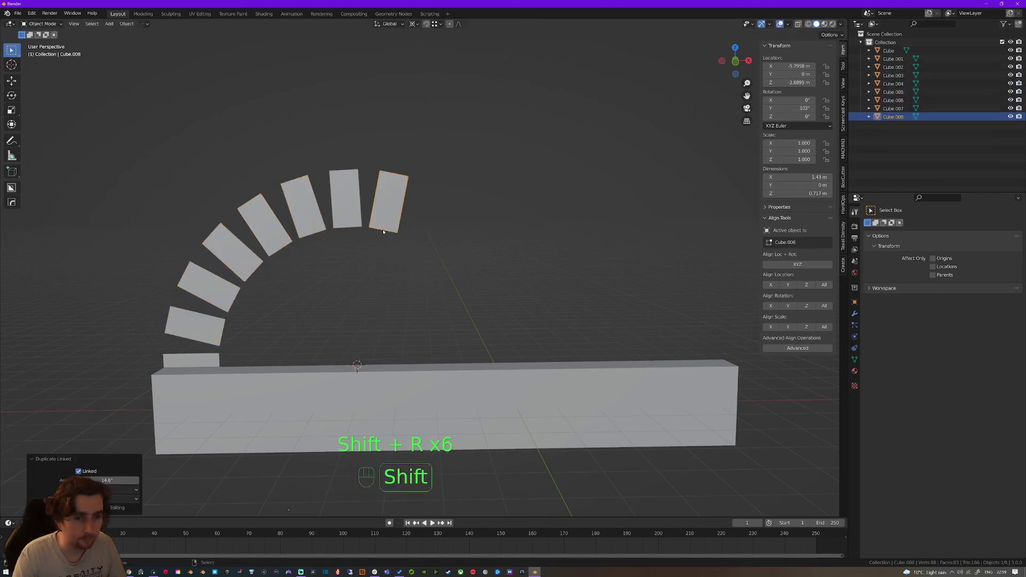
key(shift+r)
click(276, 225)
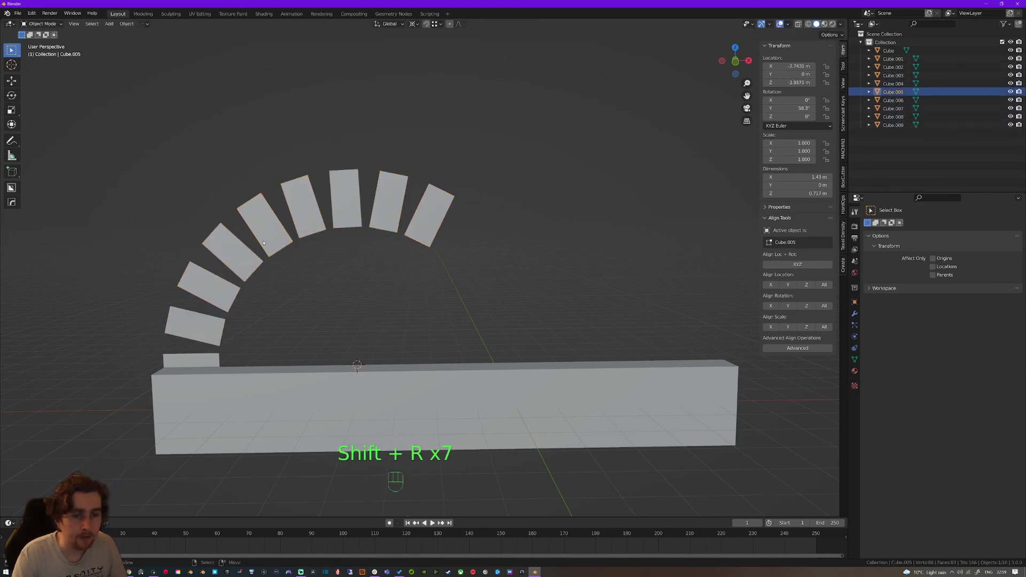
key(Tab)
Move the outer edge inward to shorten the tiles into squares
key(2)
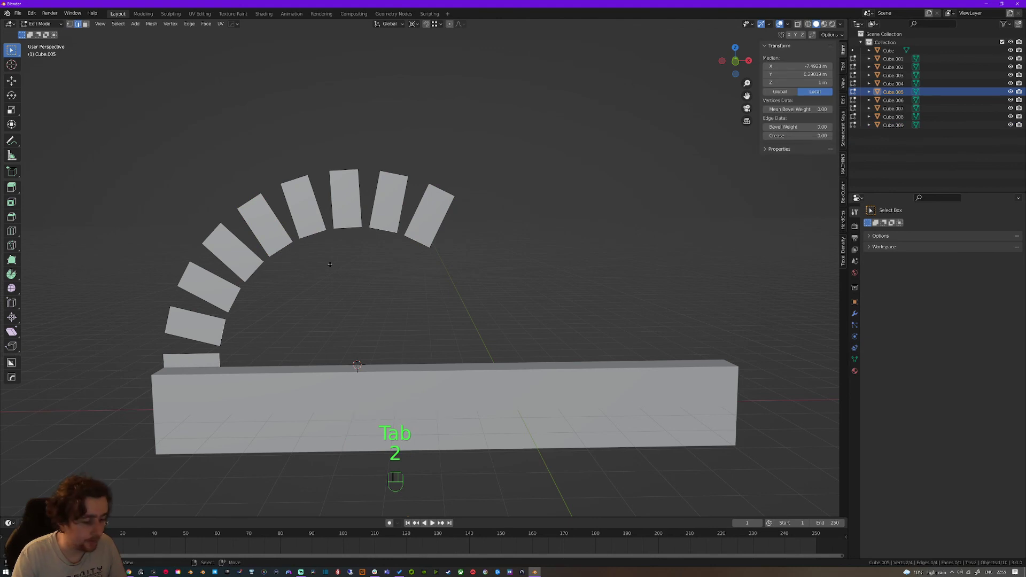
key(g)
click(239, 194)
key(Tab)
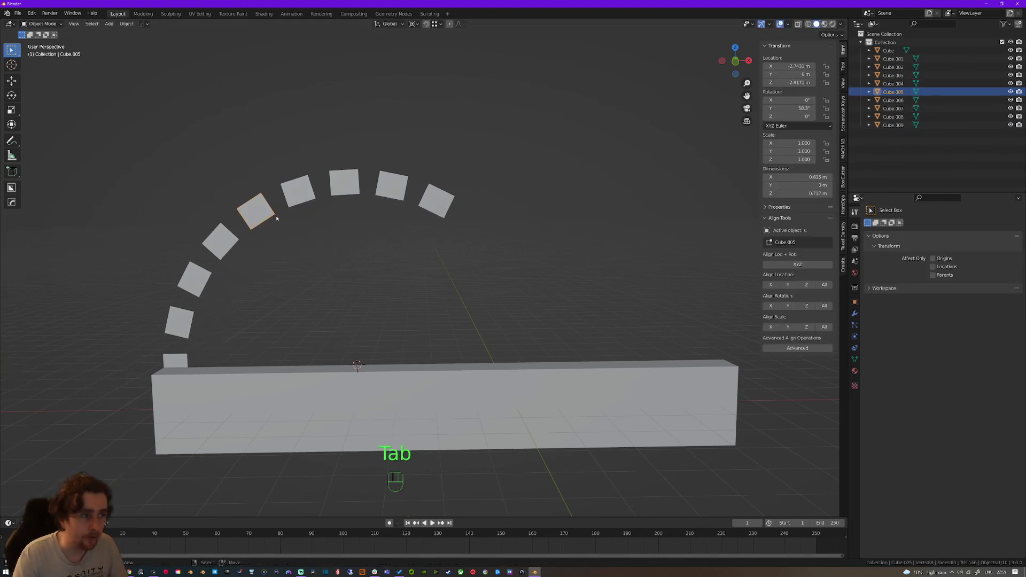
Add a centred loop cut across the tile and bevel it into two edges
key(Tab)
key(ctrl+r)
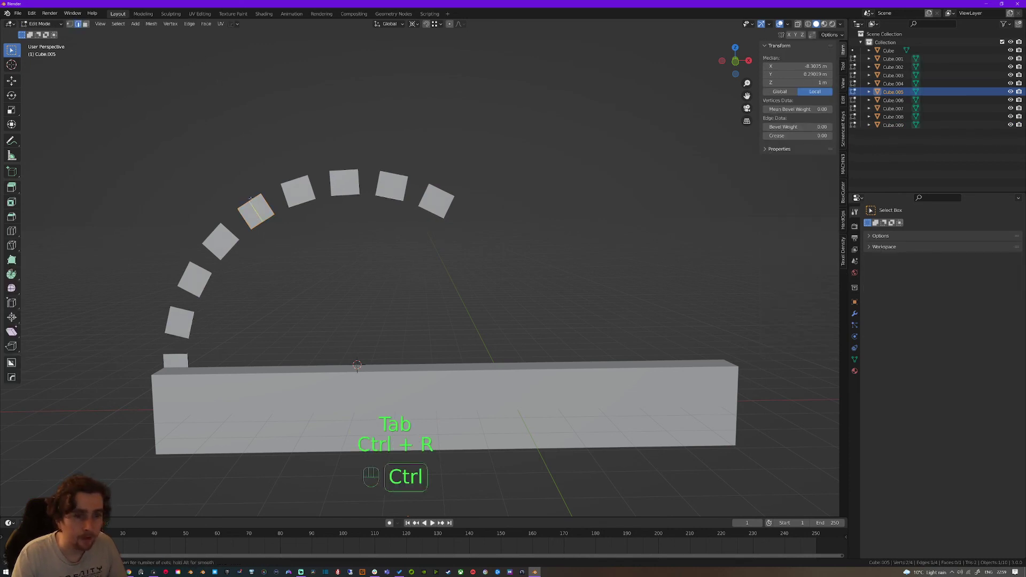
click(249, 198)
right_click(249, 198)
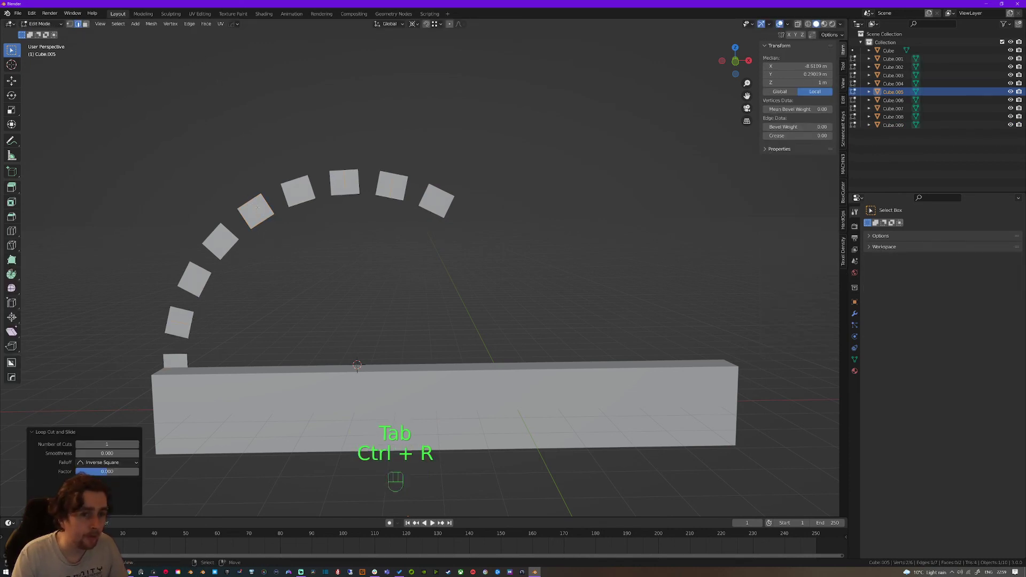
key(ctrl+b)
click(283, 217)
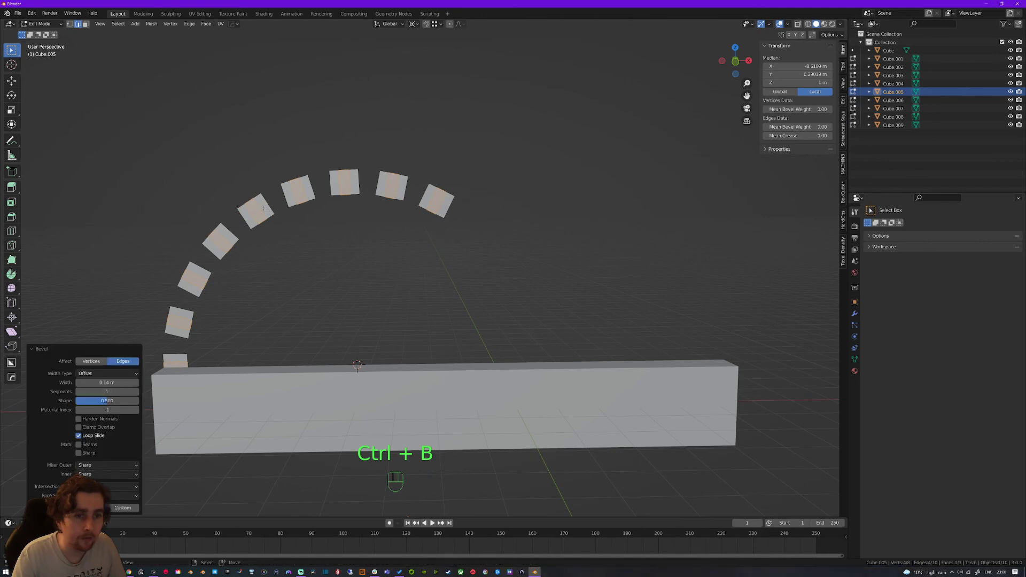
Extrude a narrow stem outward from the tile's middle edge
click(295, 228)
key(e)
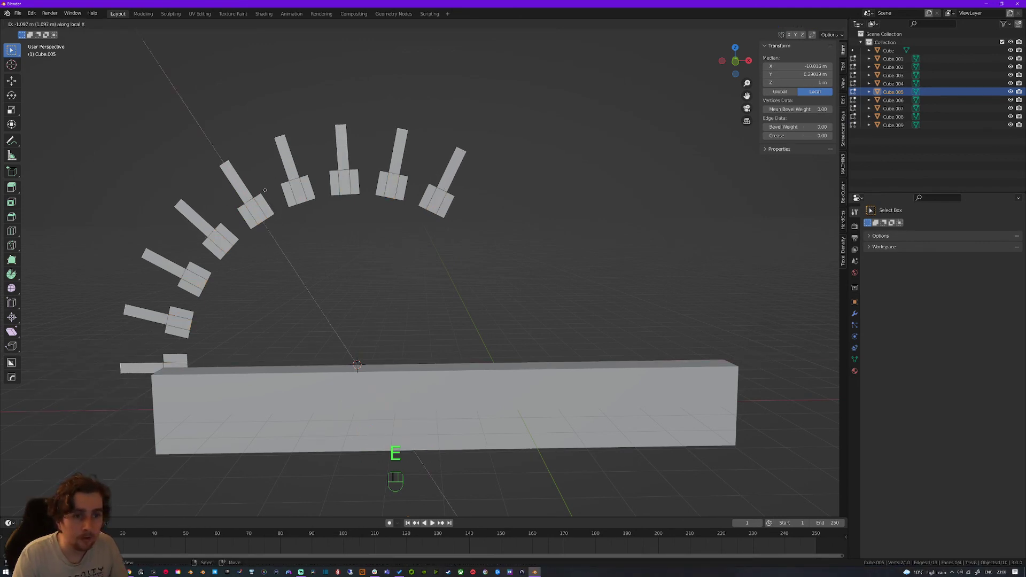
click(276, 198)
key(Tab)
scroll(342, 219, down, 4)
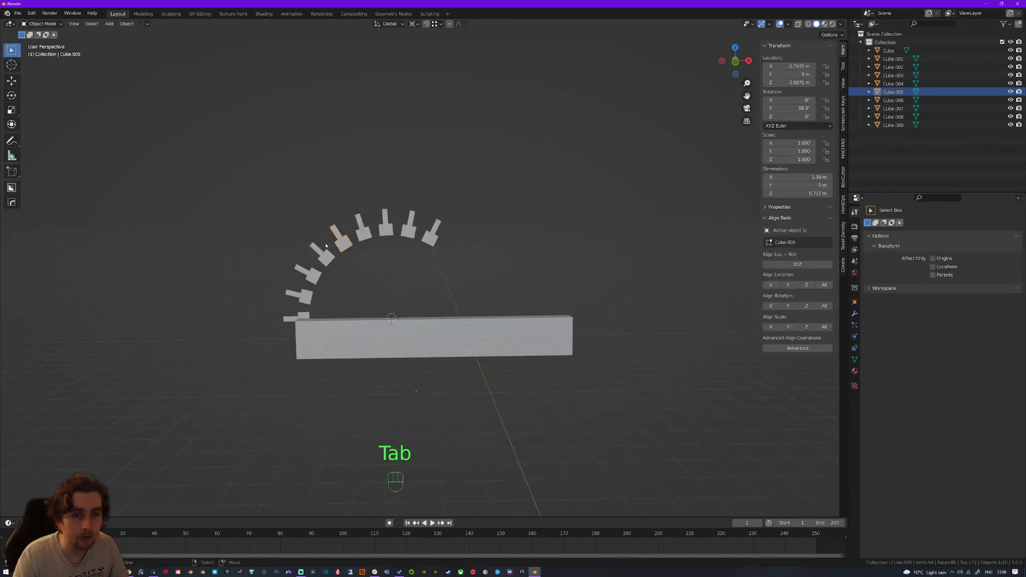
scroll(374, 235, up, 2)
key(a)
key(a)
key(a)
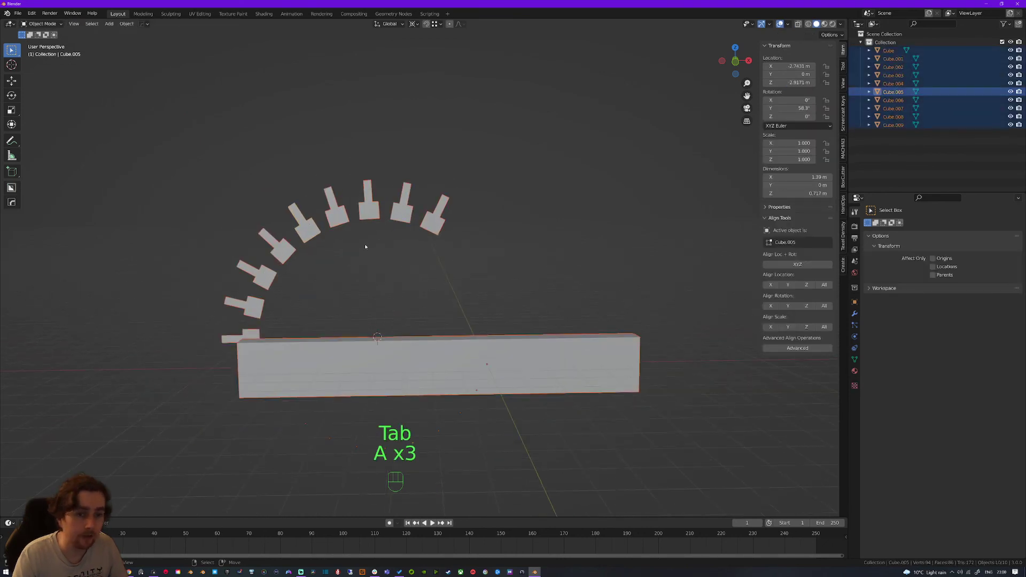
key(a)
middle_drag(364, 244, 351, 299)
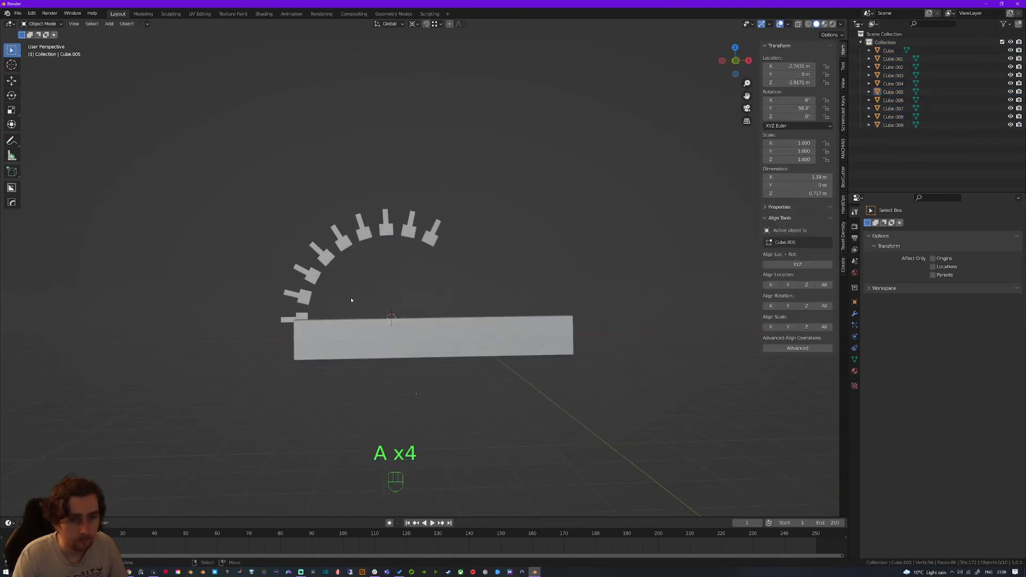
scroll(337, 278, up, 4)
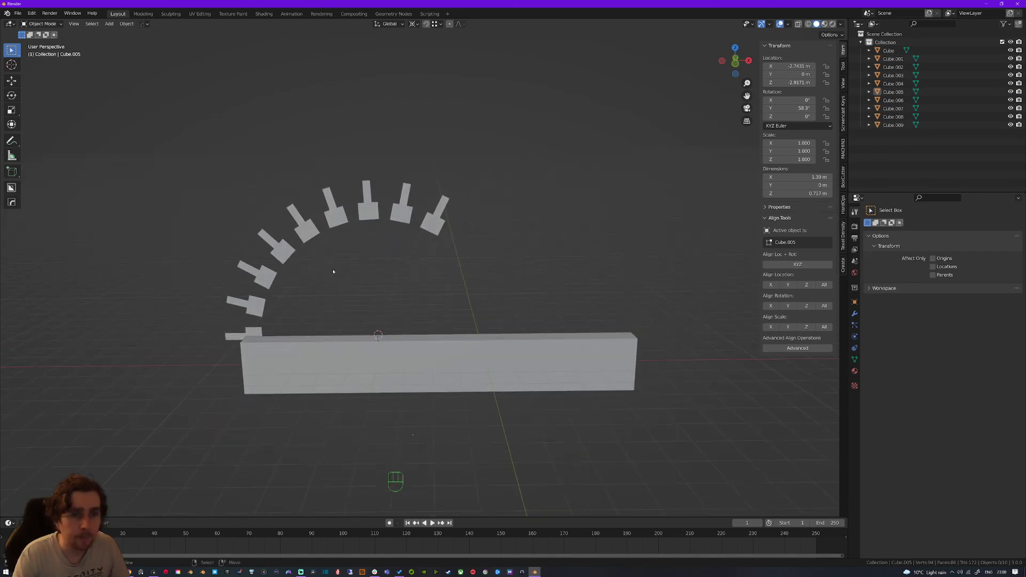